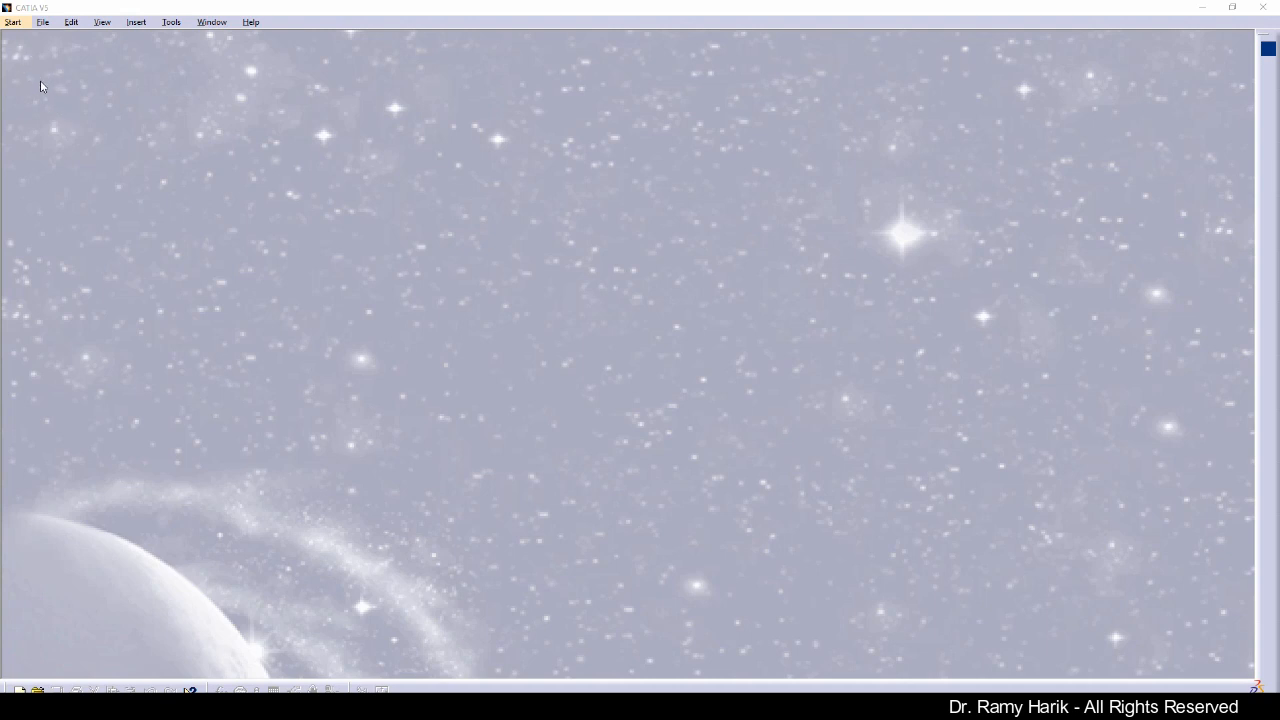
- Create a new part named PrtRHCurvesV01 in the Digitized Shape Editor workbench
{"action": "left_click", "coordinate": [13, 22]}
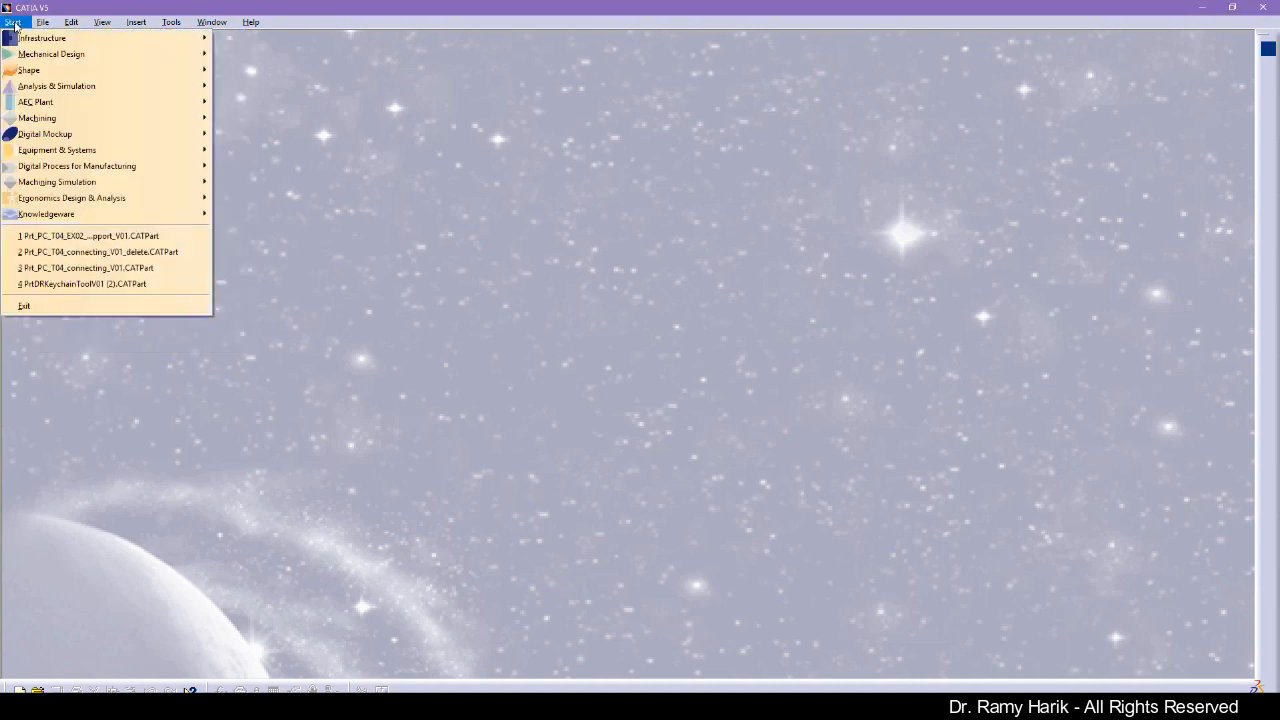
{"action": "mouse_move", "coordinate": [35, 72]}
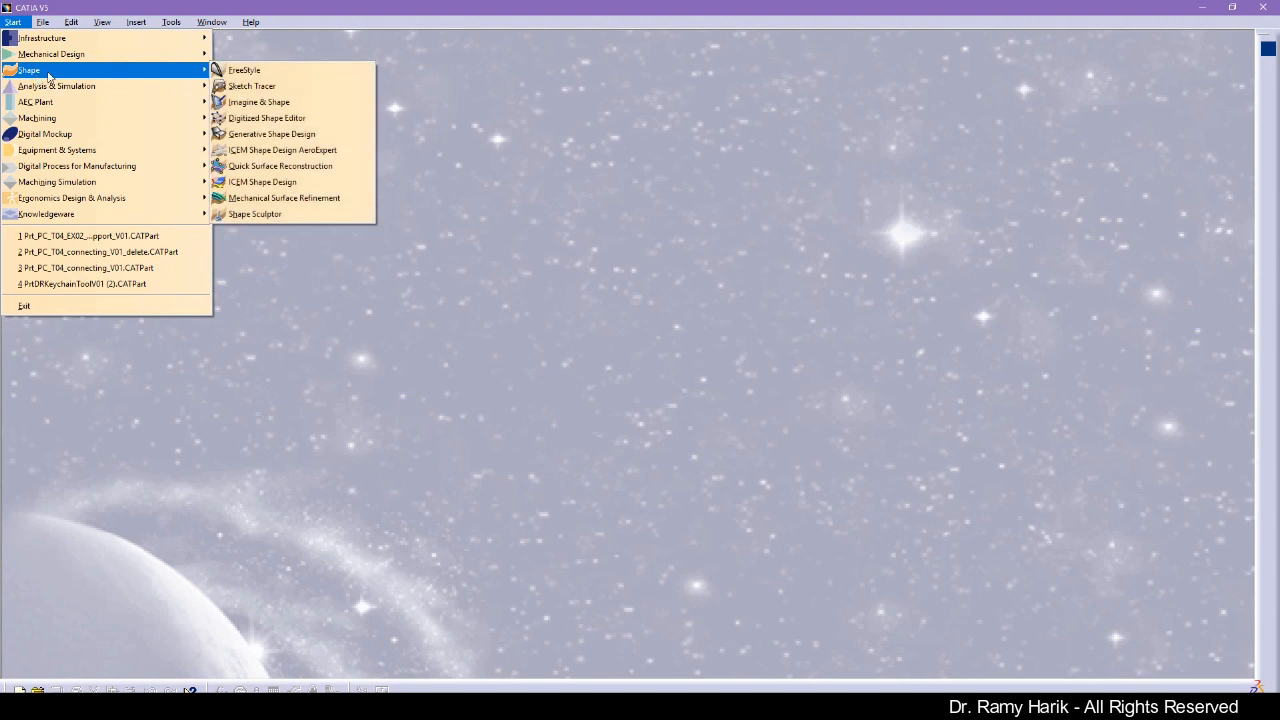
{"action": "left_click", "coordinate": [318, 122]}
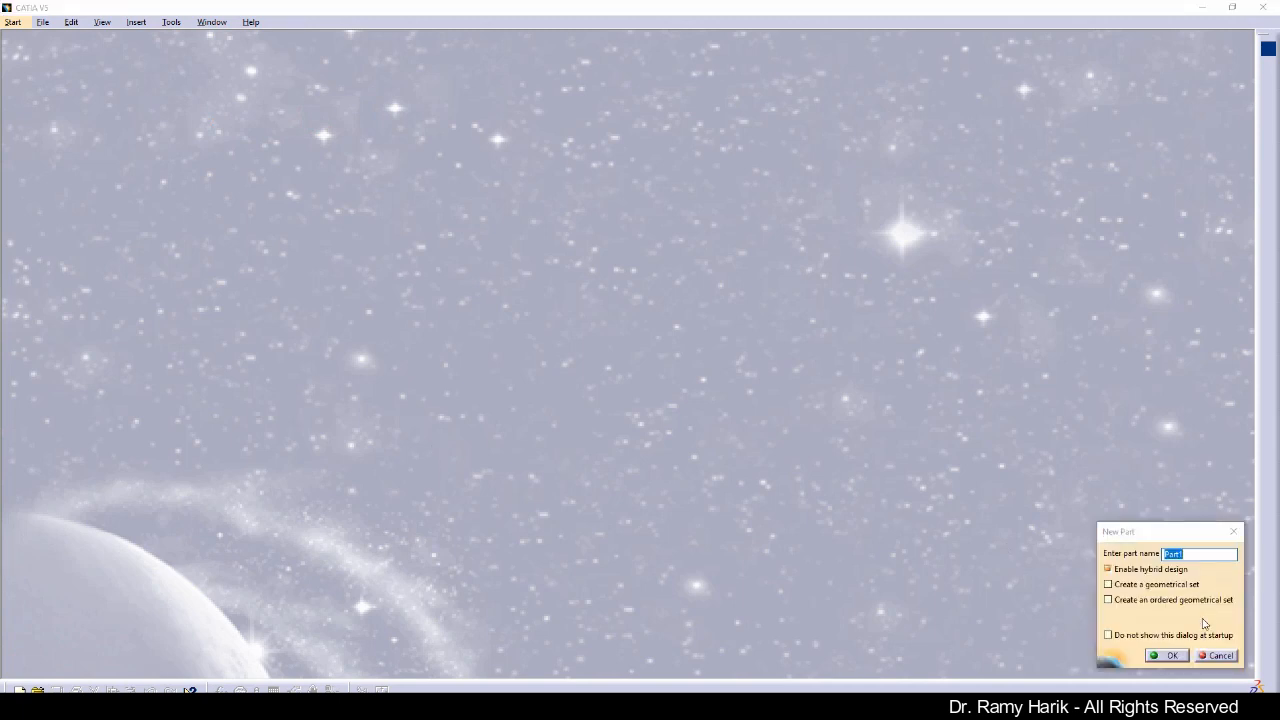
{"action": "left_click_drag", "start_coordinate": [1204, 555], "coordinate": [1111, 546]}
{"action": "type", "text": "P"}
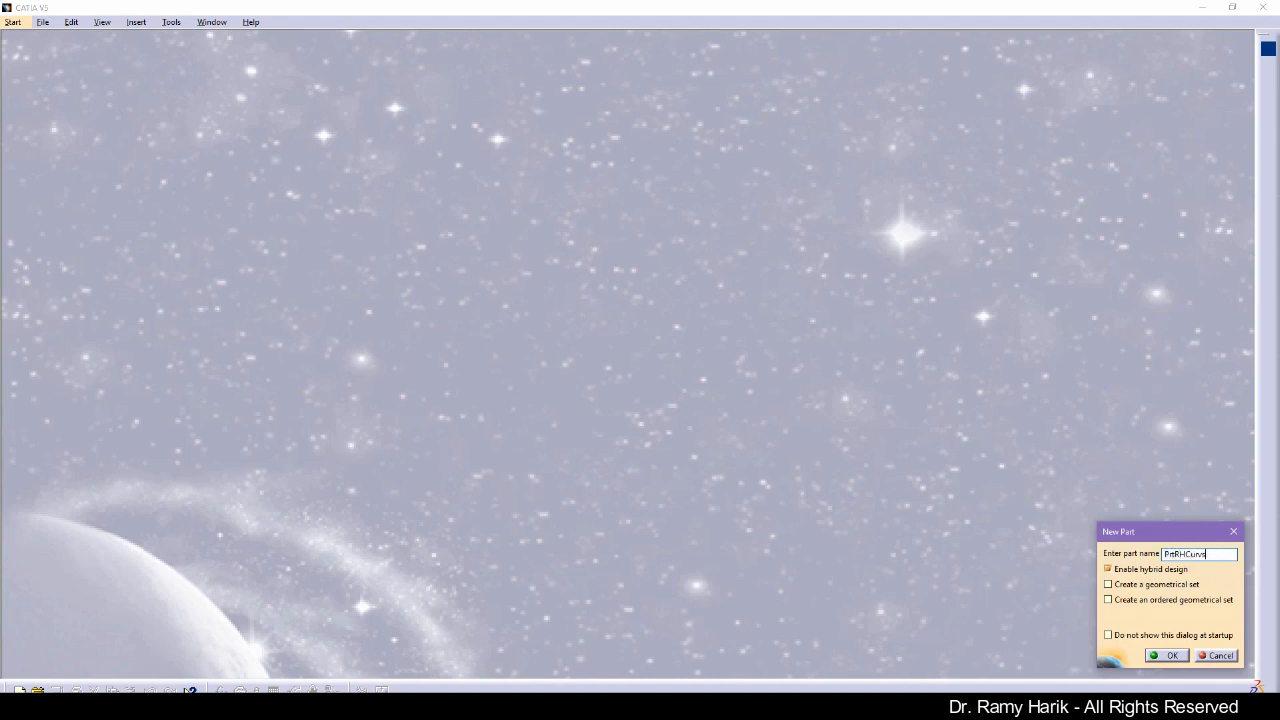
{"action": "type", "text": "rtRHCurvesV01"}
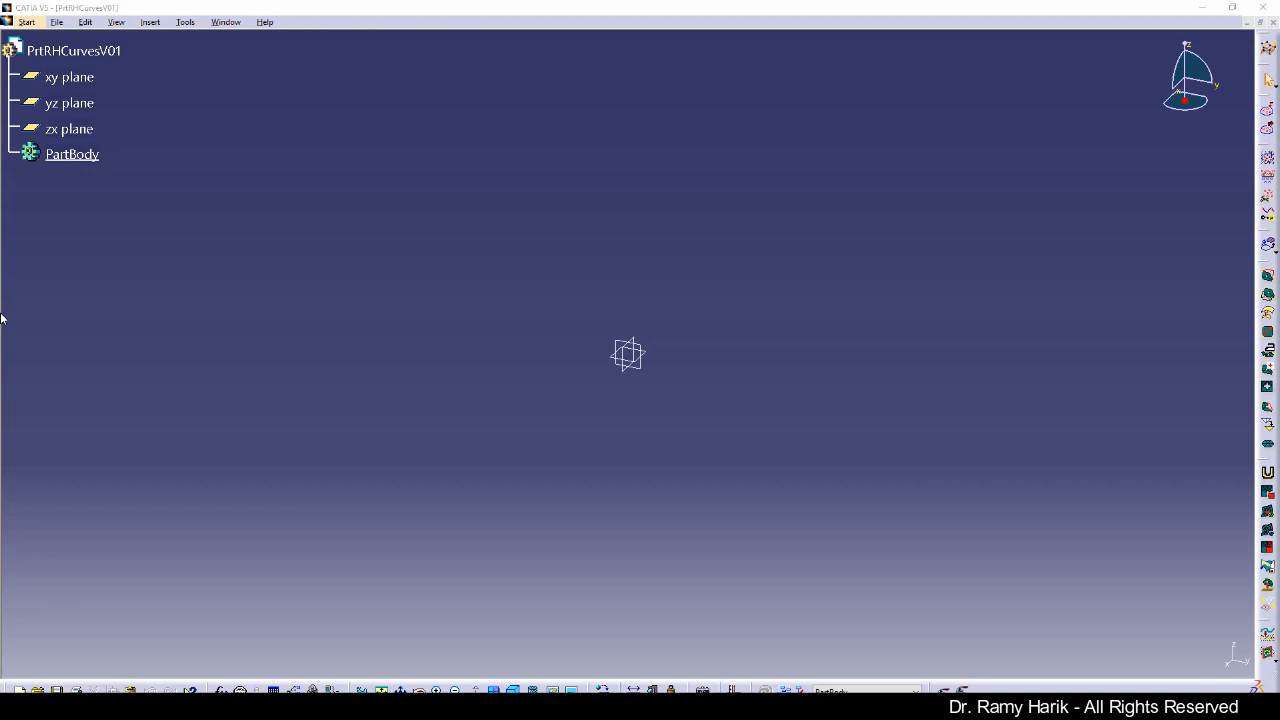
- Undock the Scan Creation, Curve Creation and two other collapsed toolbars and place them over the graphics area
{"action": "scroll", "coordinate": [2, 292], "scroll_direction": "down", "scroll_amount": 2}
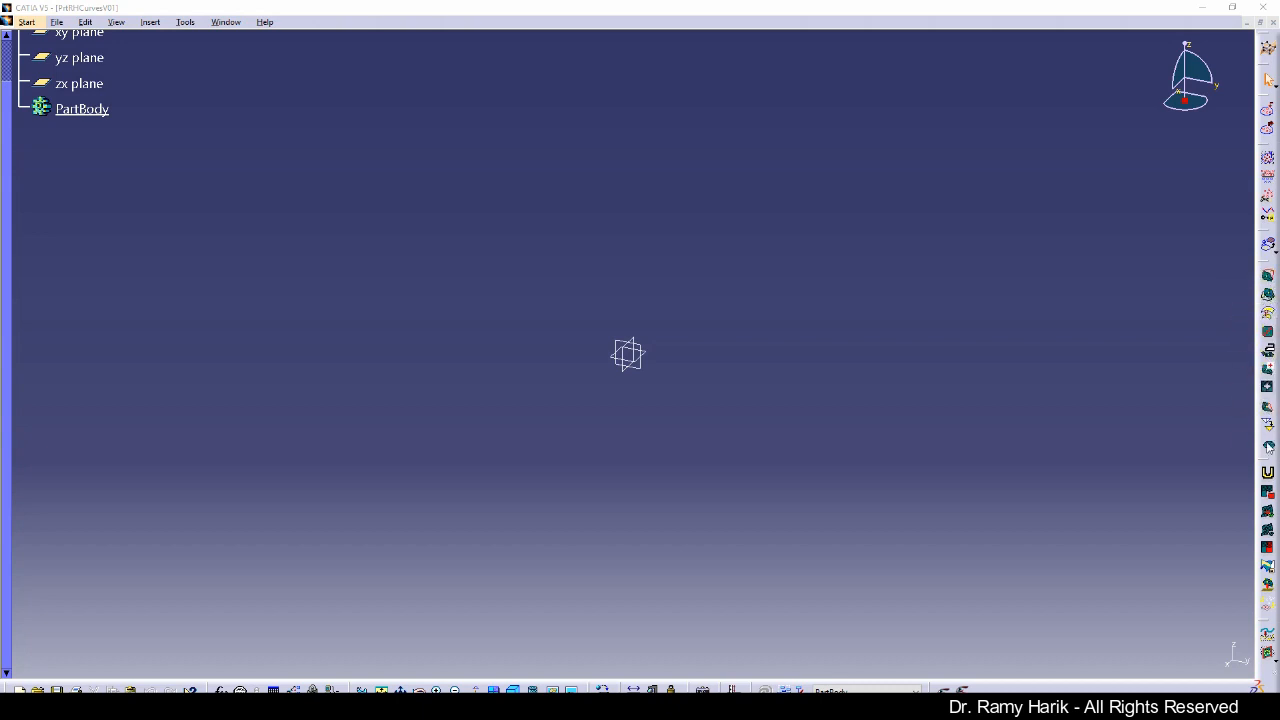
{"action": "left_click", "coordinate": [1266, 619]}
{"action": "left_click_drag", "start_coordinate": [1210, 442], "coordinate": [1168, 160]}
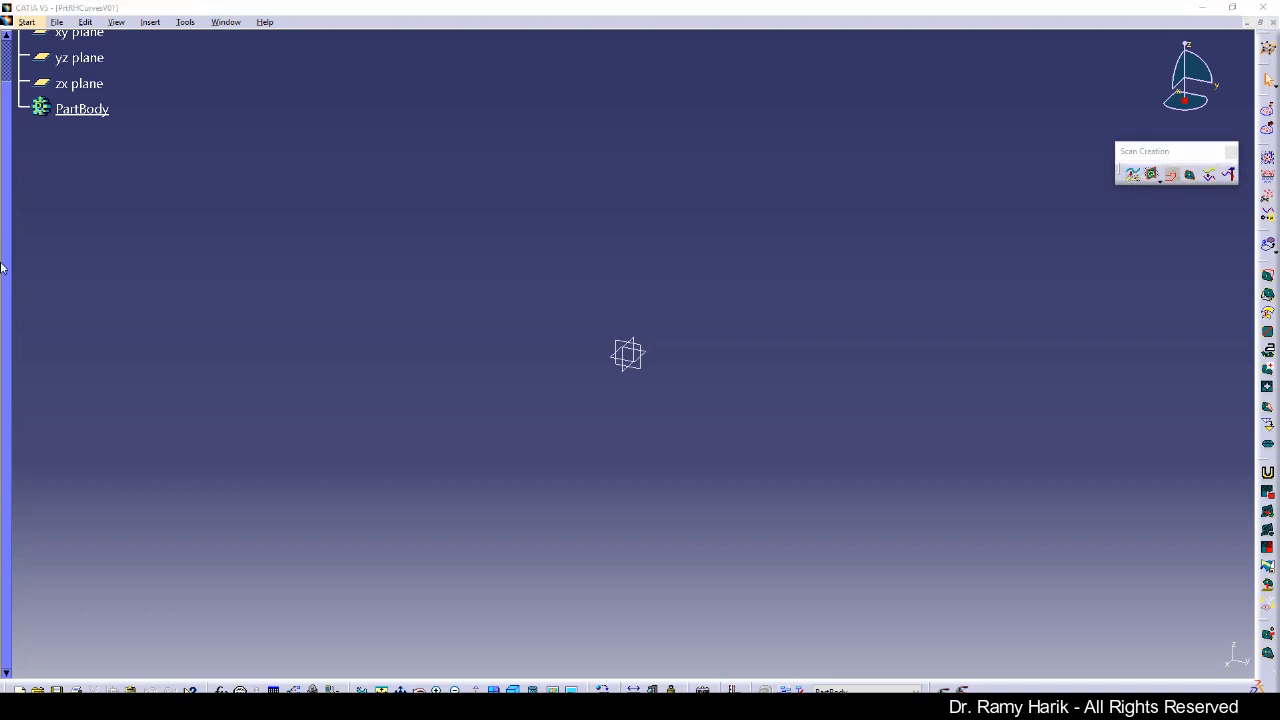
{"action": "scroll", "coordinate": [1, 261], "scroll_direction": "down", "scroll_amount": 1}
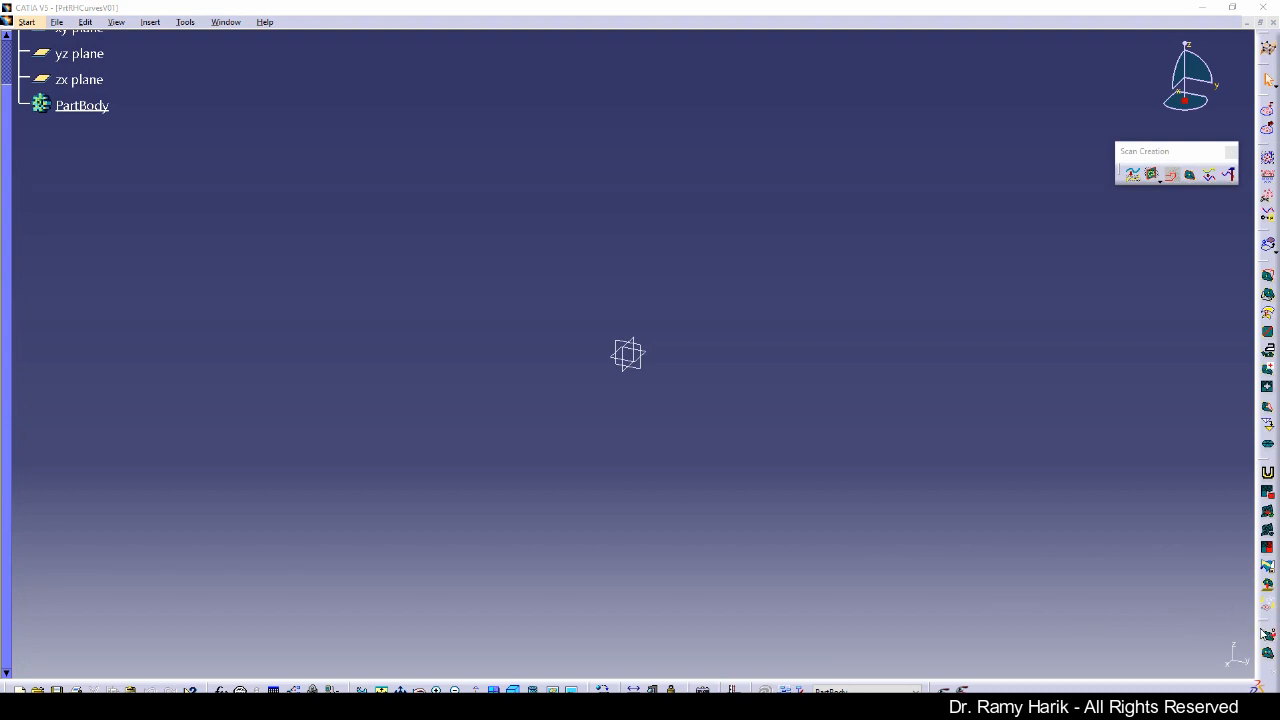
{"action": "left_click_drag", "start_coordinate": [1265, 621], "coordinate": [1197, 391]}
{"action": "left_click_drag", "start_coordinate": [1266, 621], "coordinate": [1133, 210]}
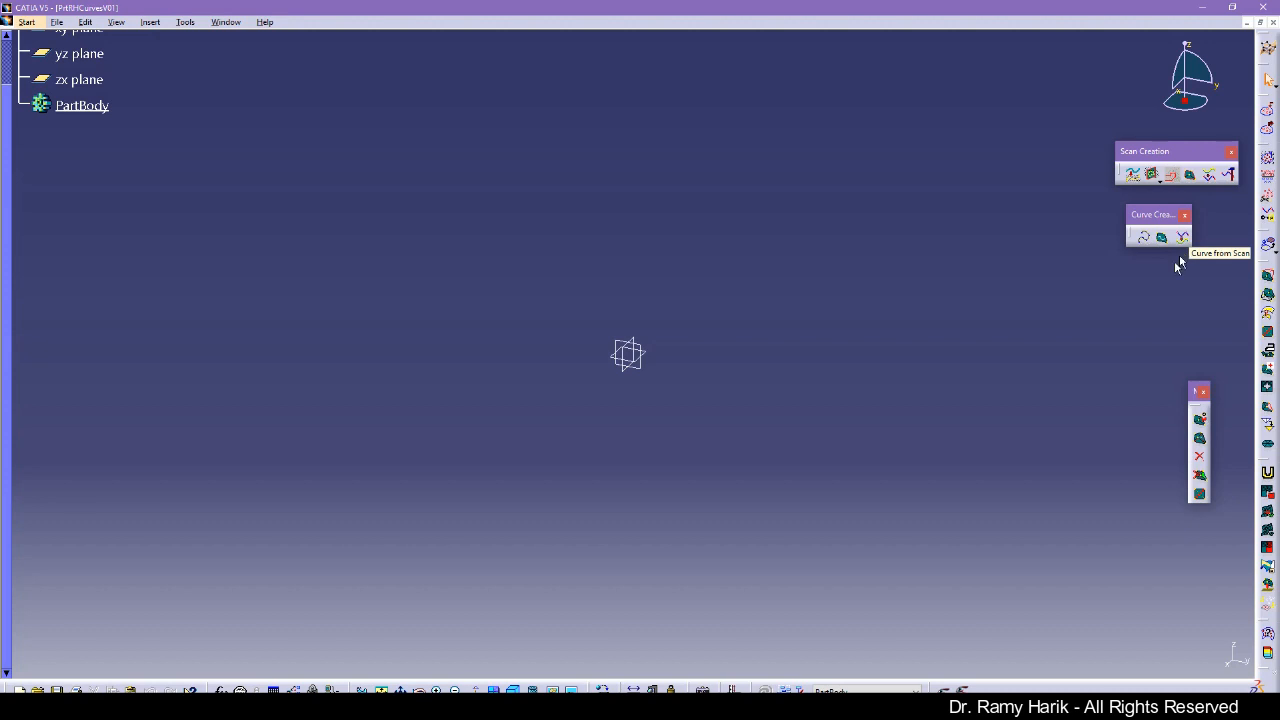
{"action": "left_click_drag", "start_coordinate": [1266, 622], "coordinate": [1168, 318]}
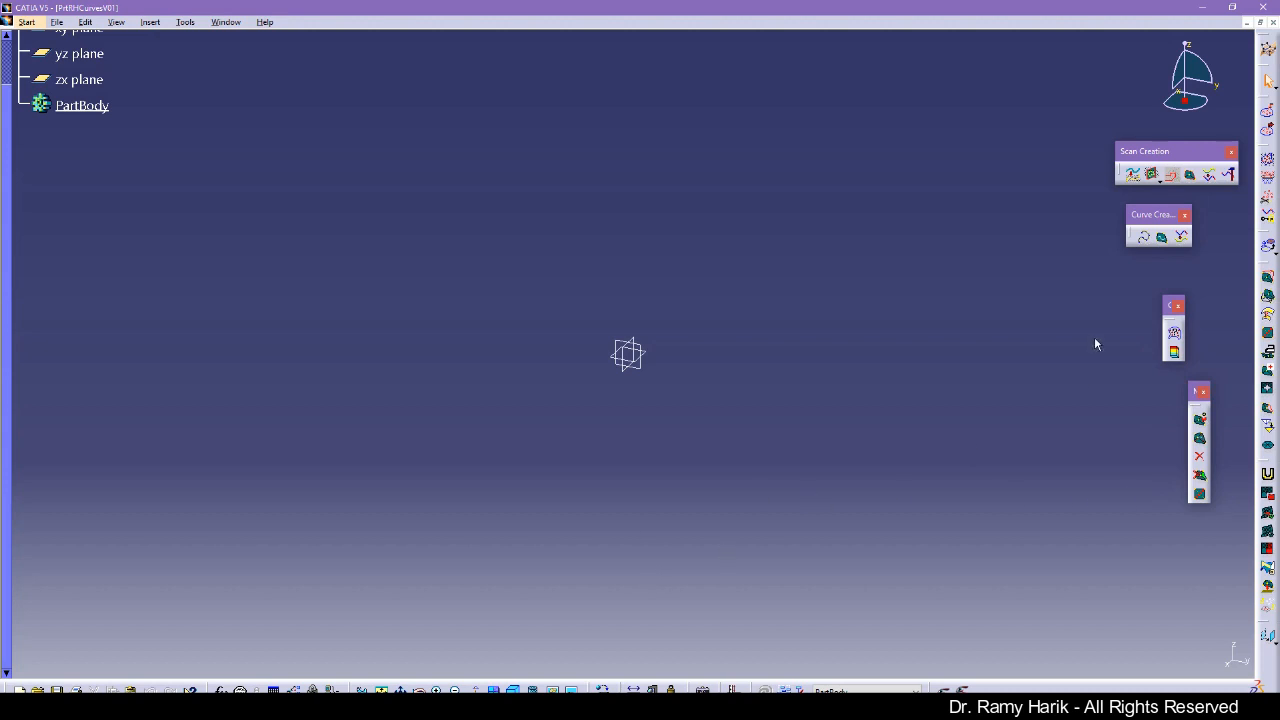
{"action": "left_click", "coordinate": [1, 368]}
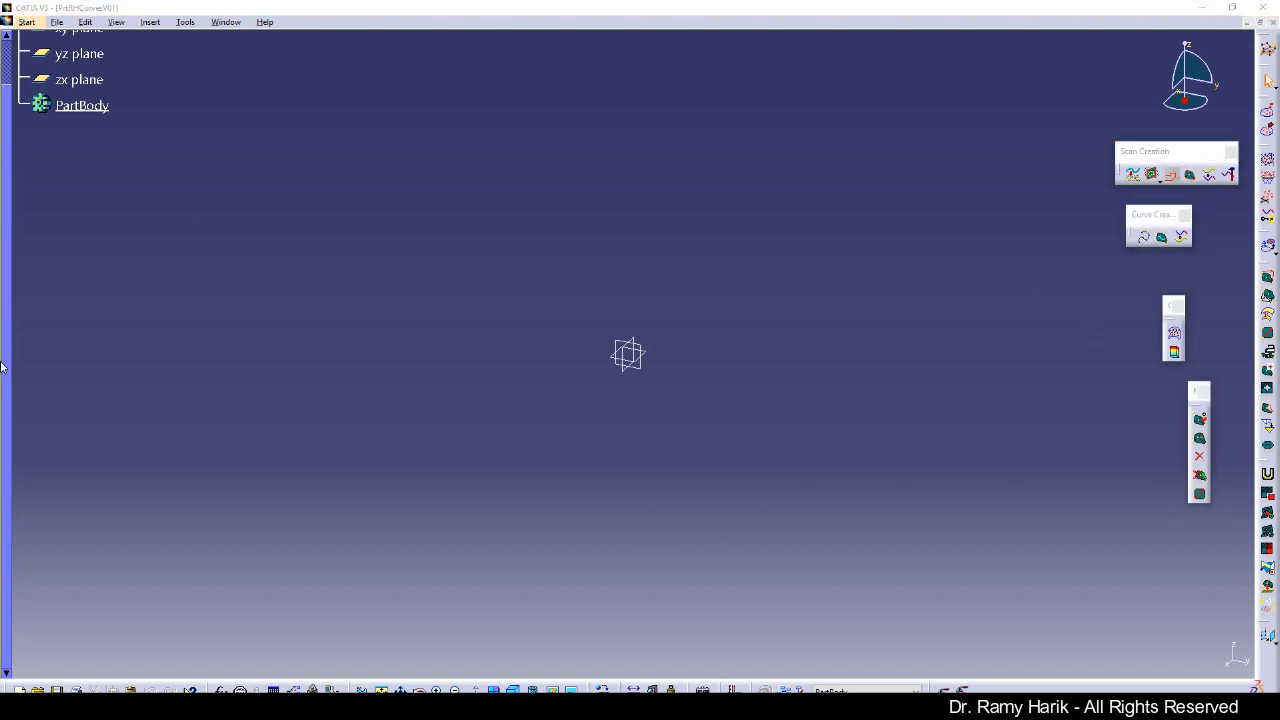
{"action": "scroll", "coordinate": [51, 602], "scroll_direction": "down", "scroll_amount": 3}
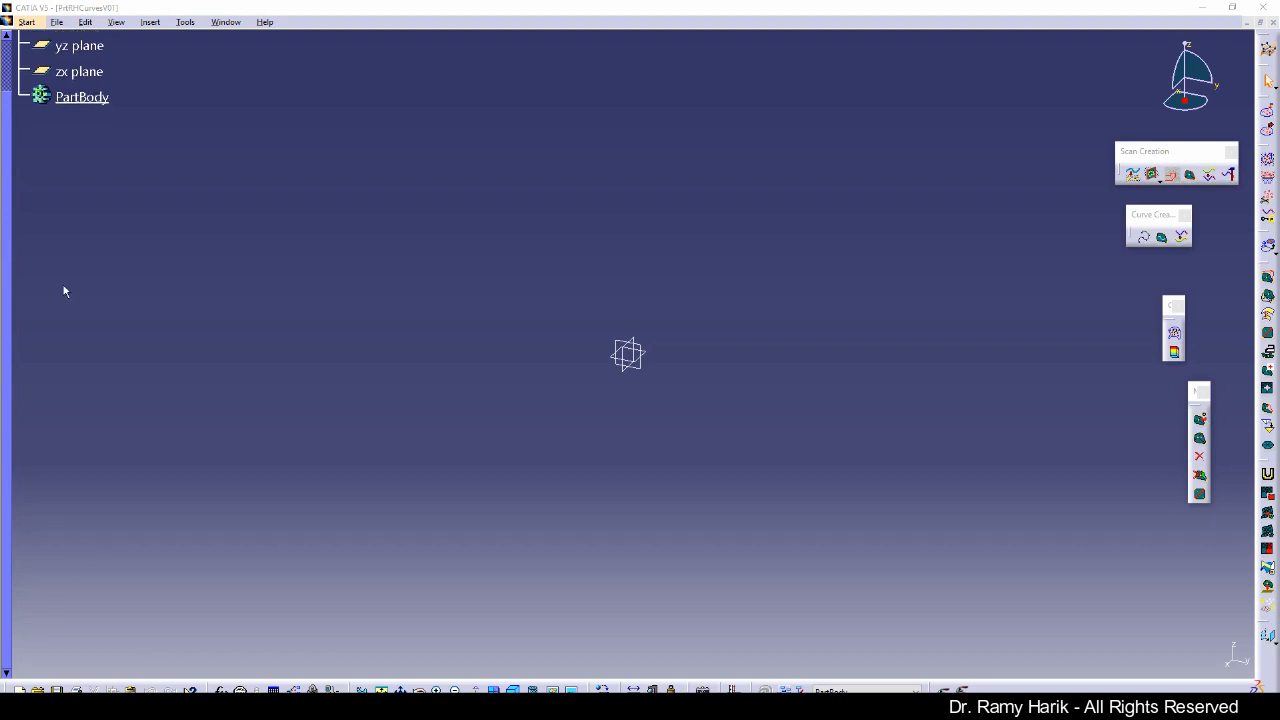
{"action": "left_click", "coordinate": [52, 45]}
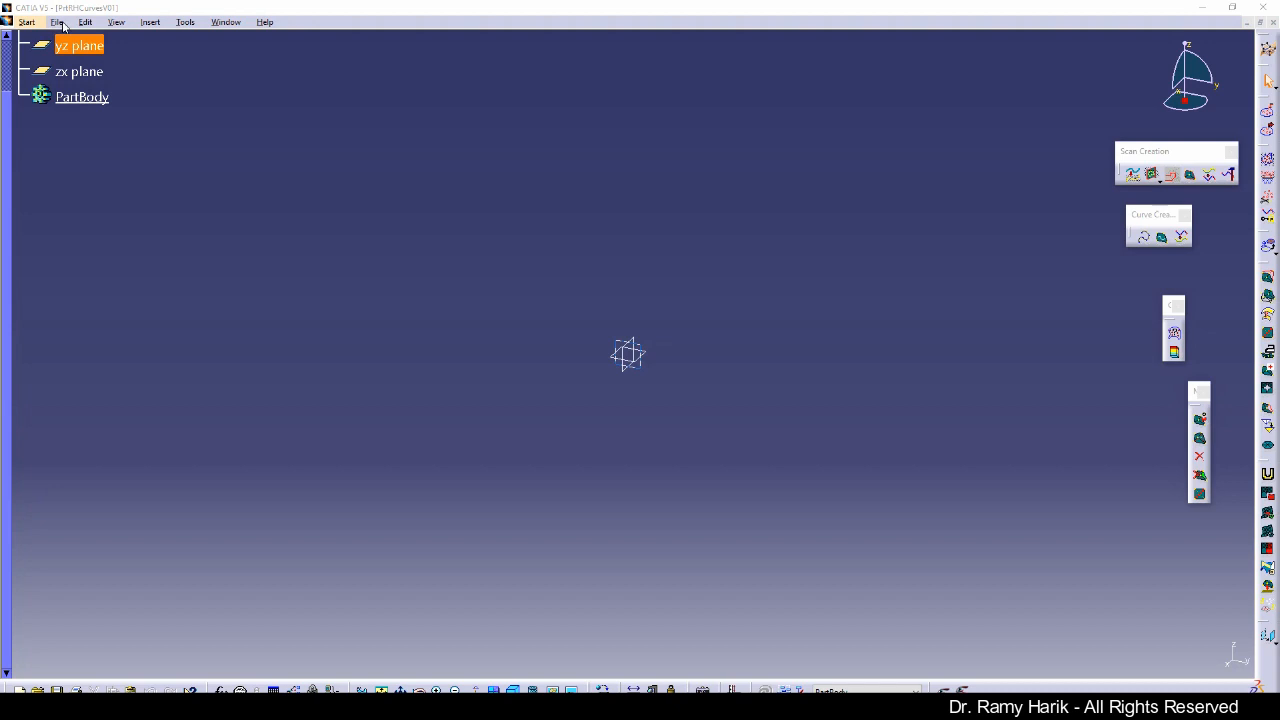
{"action": "left_click", "coordinate": [57, 22]}
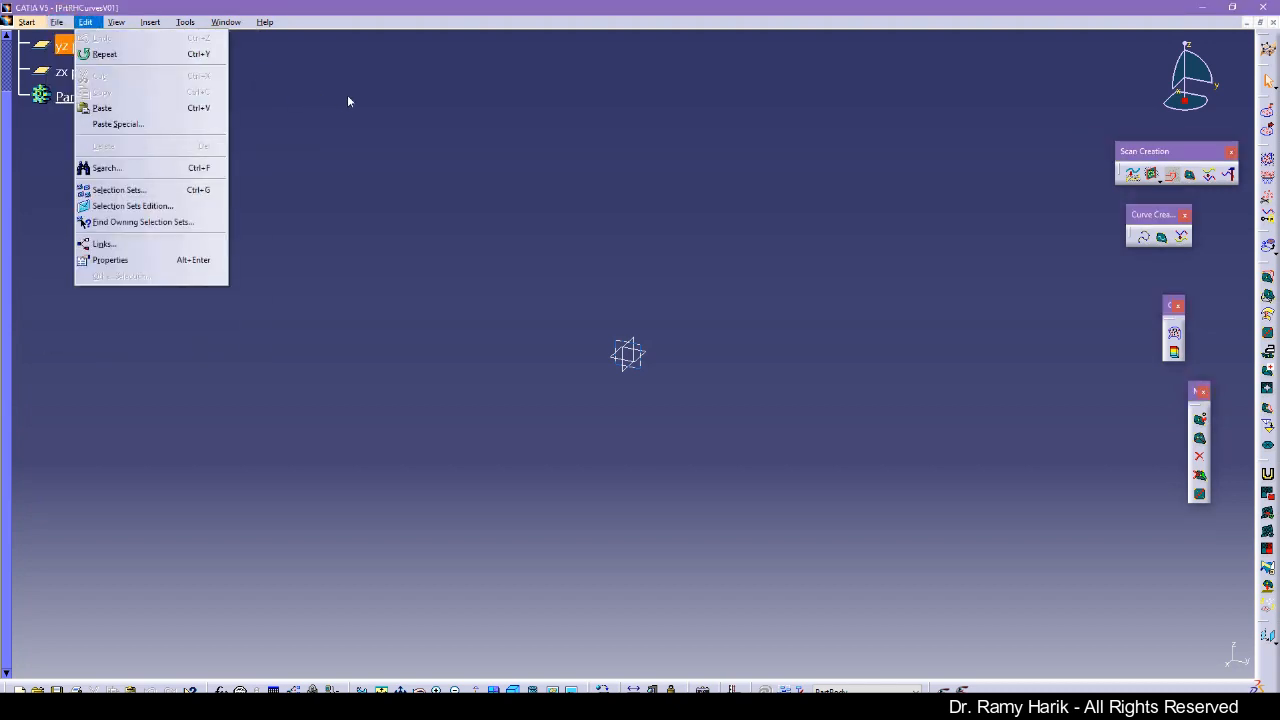
{"action": "left_click", "coordinate": [347, 95]}
- Start a cloud import, list all file types, and choose T05-Cloud of Points.txt from the T05Needed folder in Downloads
{"action": "left_click", "coordinate": [1267, 112]}
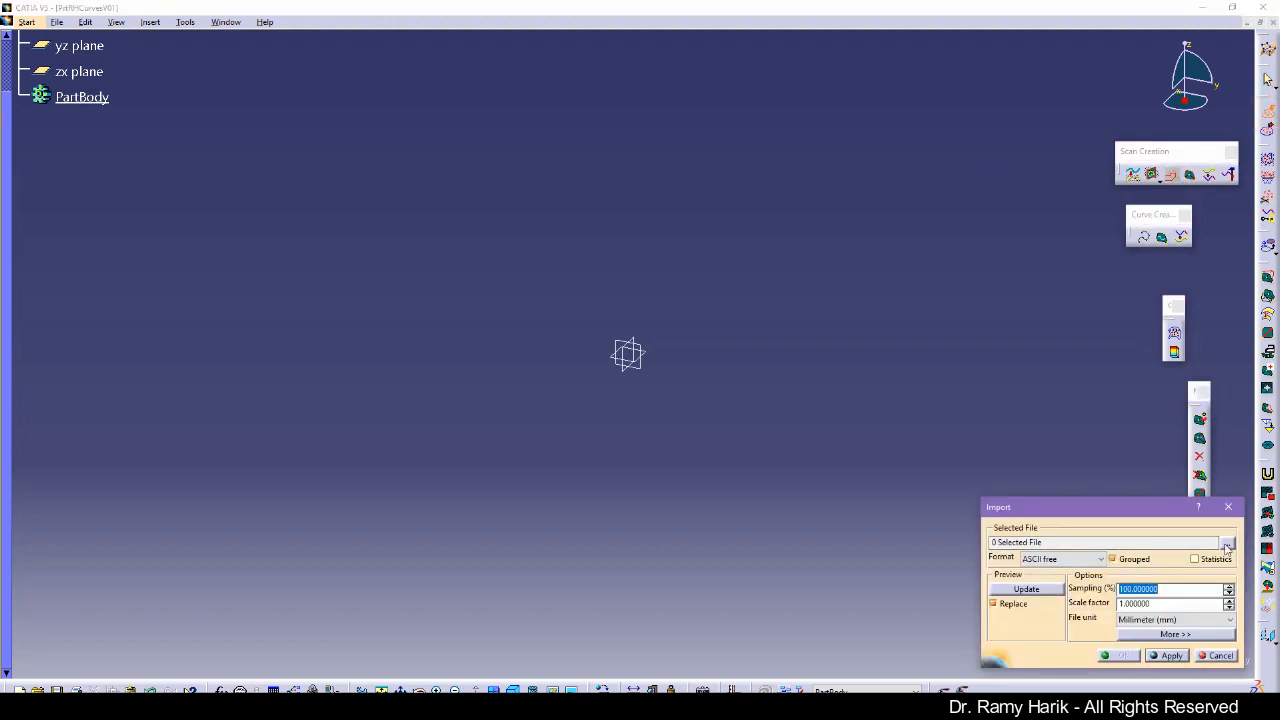
{"action": "left_click", "coordinate": [1226, 543]}
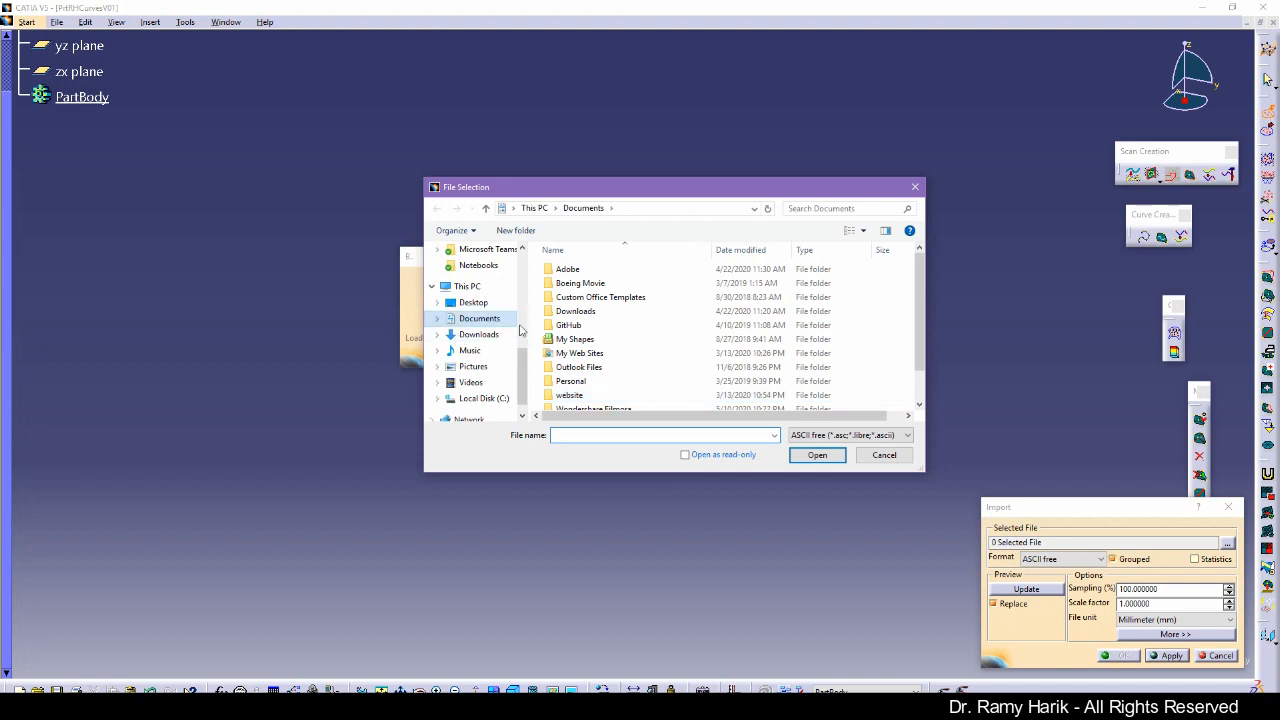
{"action": "left_click", "coordinate": [484, 335]}
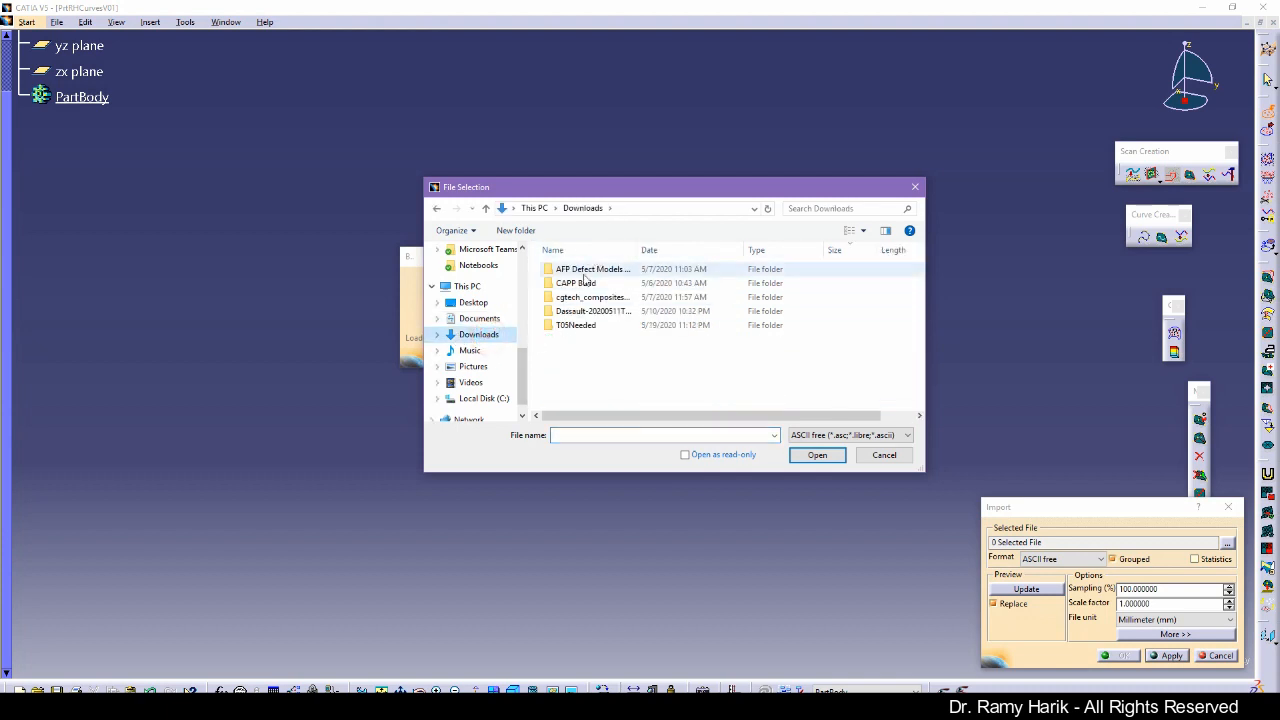
{"action": "double_click", "coordinate": [565, 327]}
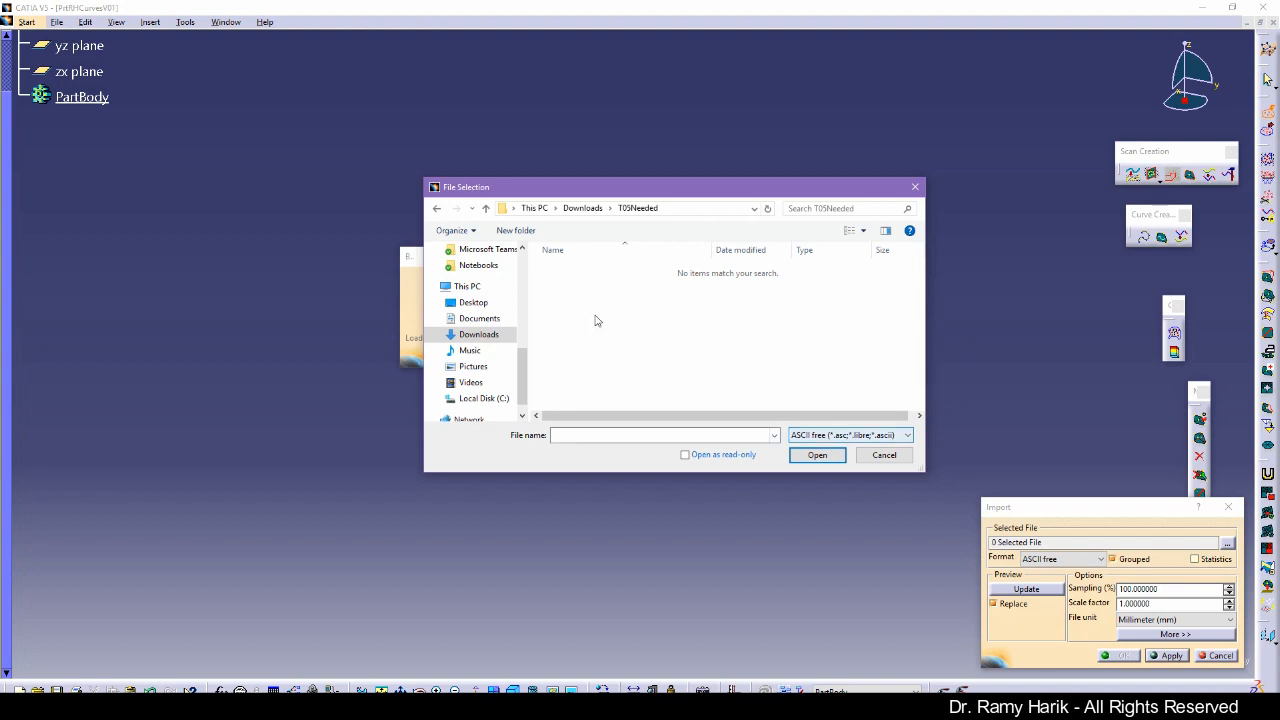
{"action": "left_click", "coordinate": [850, 437]}
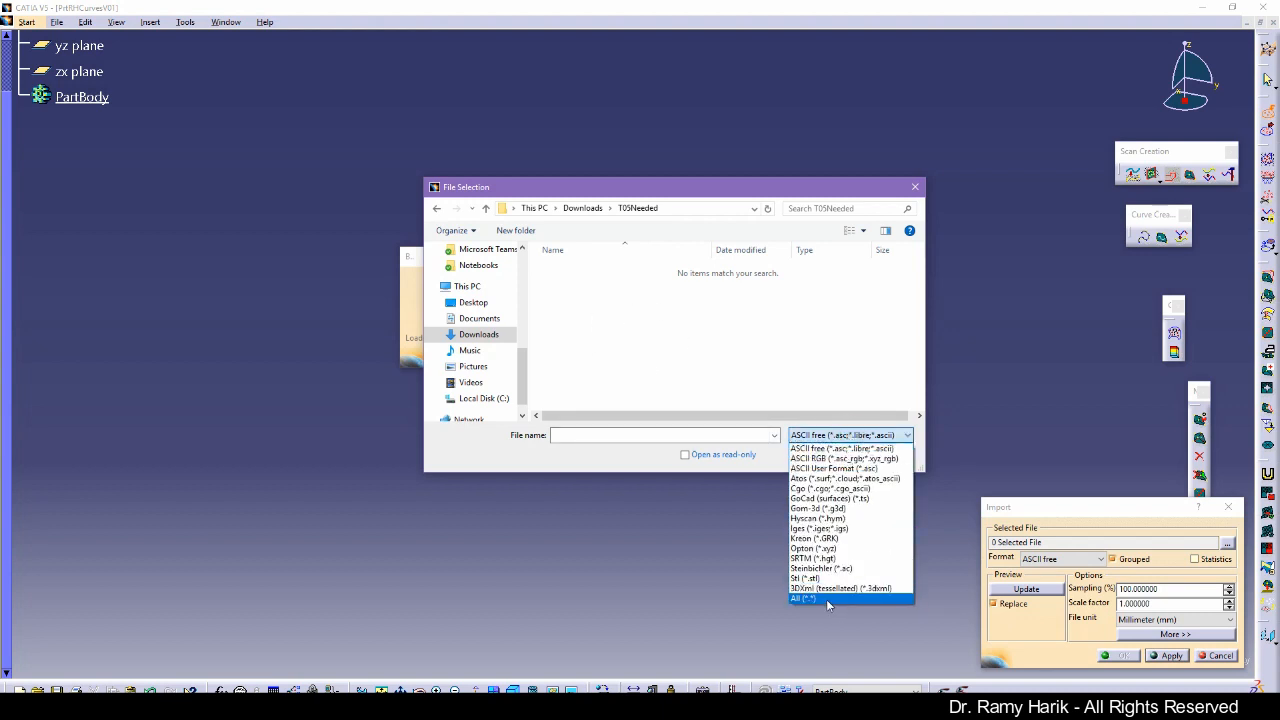
{"action": "left_click", "coordinate": [827, 600]}
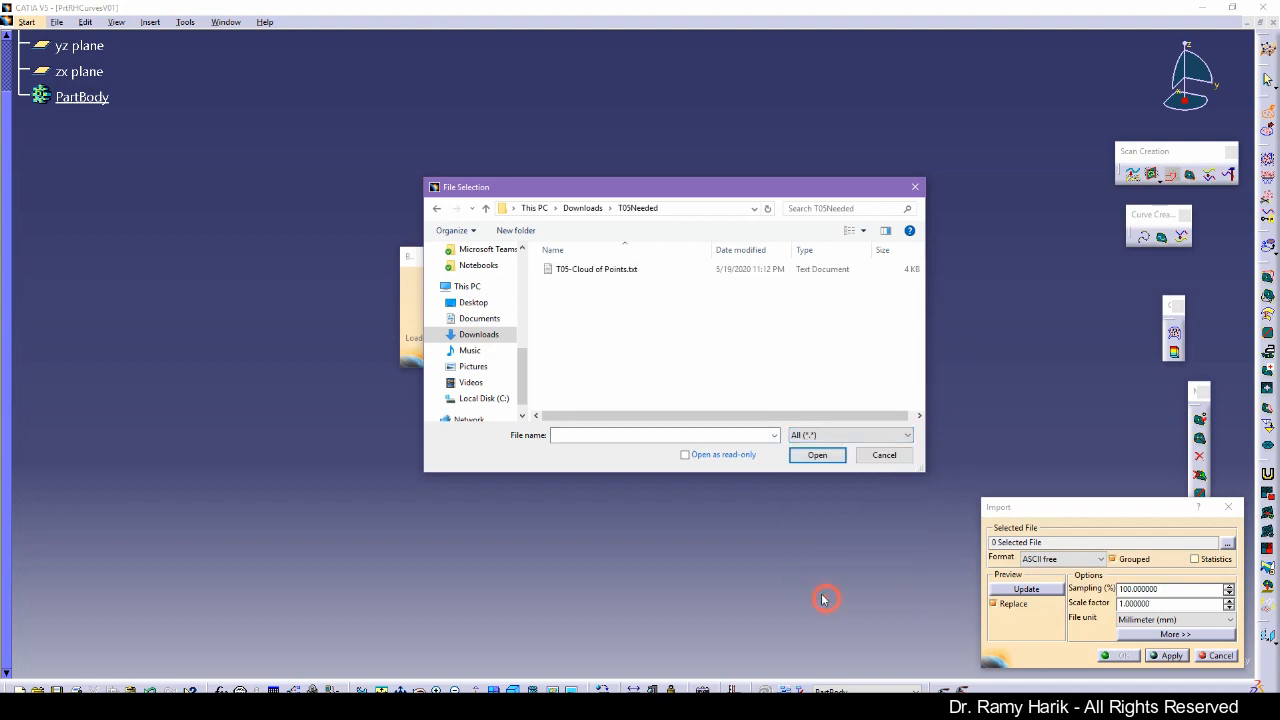
{"action": "left_click", "coordinate": [617, 270]}
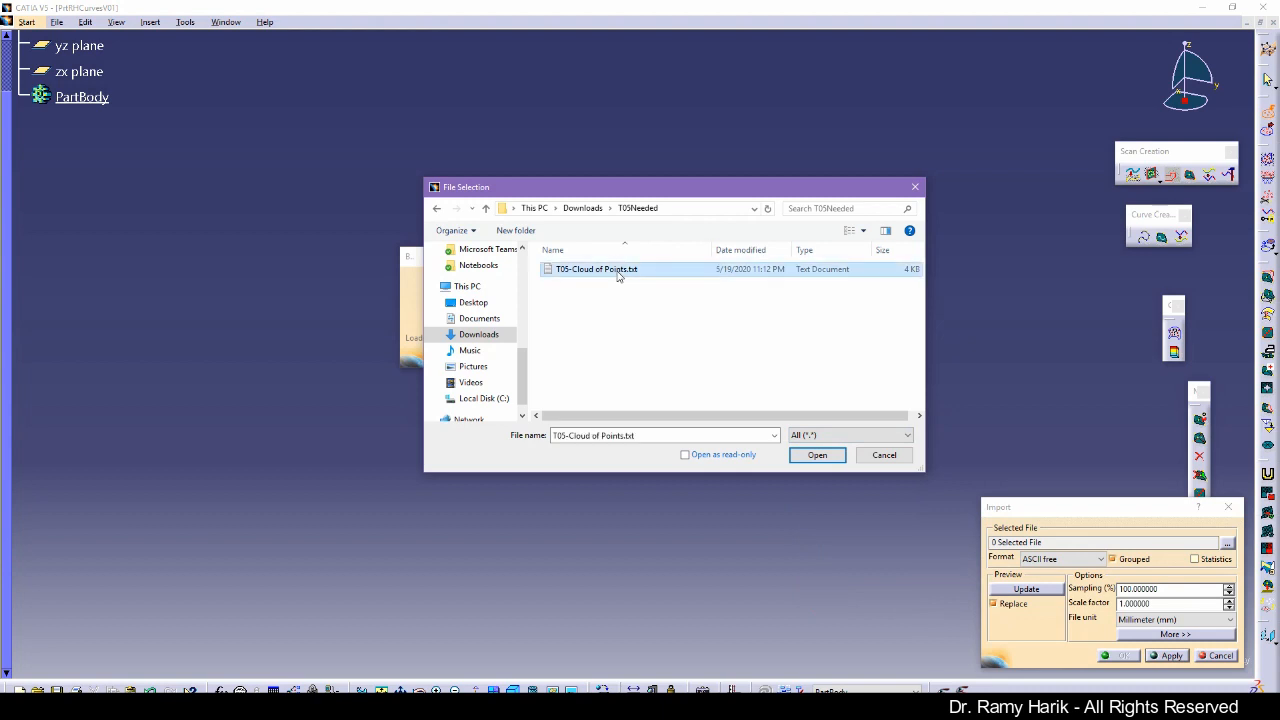
{"action": "left_click", "coordinate": [817, 456]}
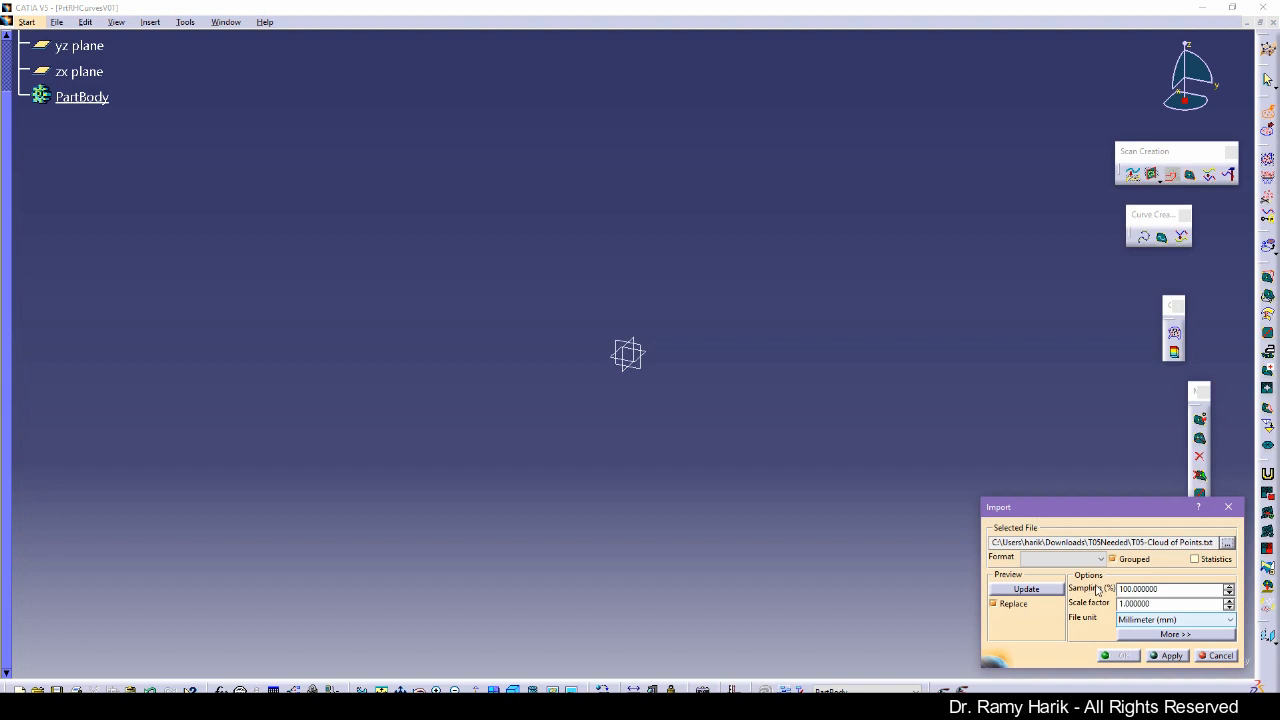
- Apply the import settings and bring the selected cloud of points into the part
{"action": "left_click", "coordinate": [2, 317]}
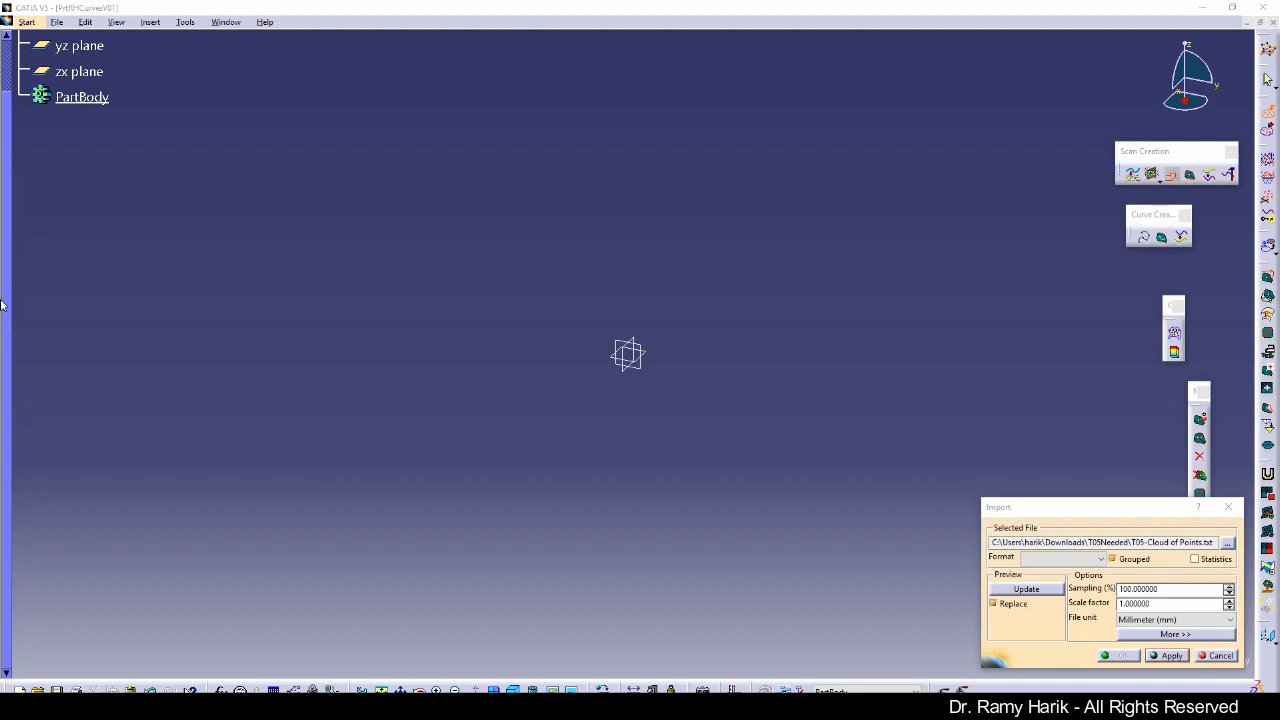
{"action": "left_click", "coordinate": [1165, 656]}
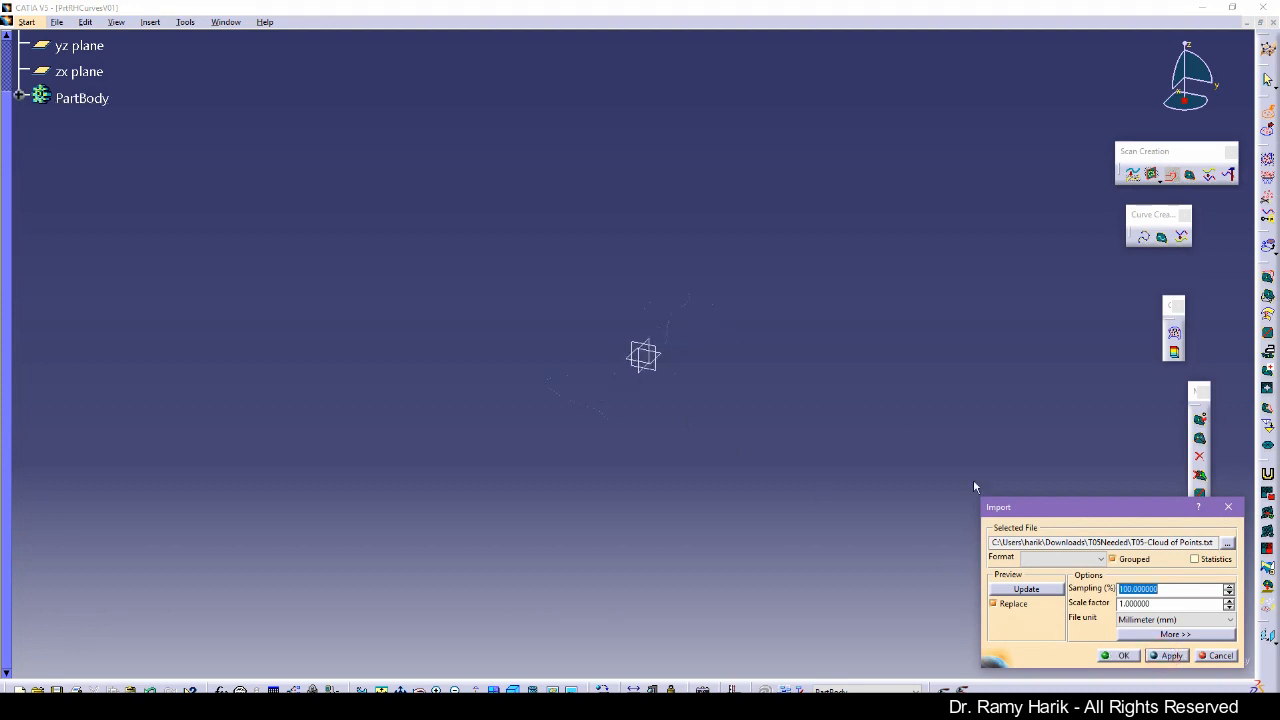
{"action": "left_click", "coordinate": [1118, 655]}
- Expand PartBody in the specification tree and highlight the imported point cloud to locate it in the model
{"action": "left_click", "coordinate": [8, 200]}
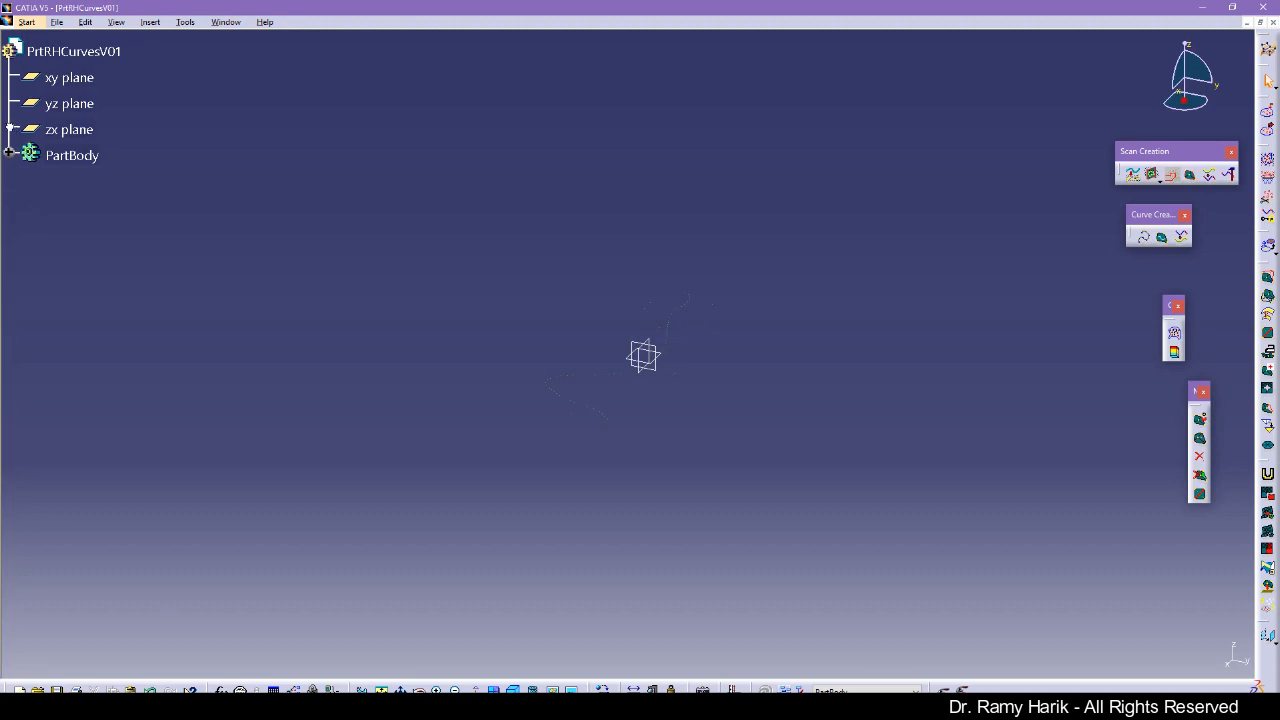
{"action": "left_click", "coordinate": [163, 294]}
{"action": "left_click", "coordinate": [56, 157]}
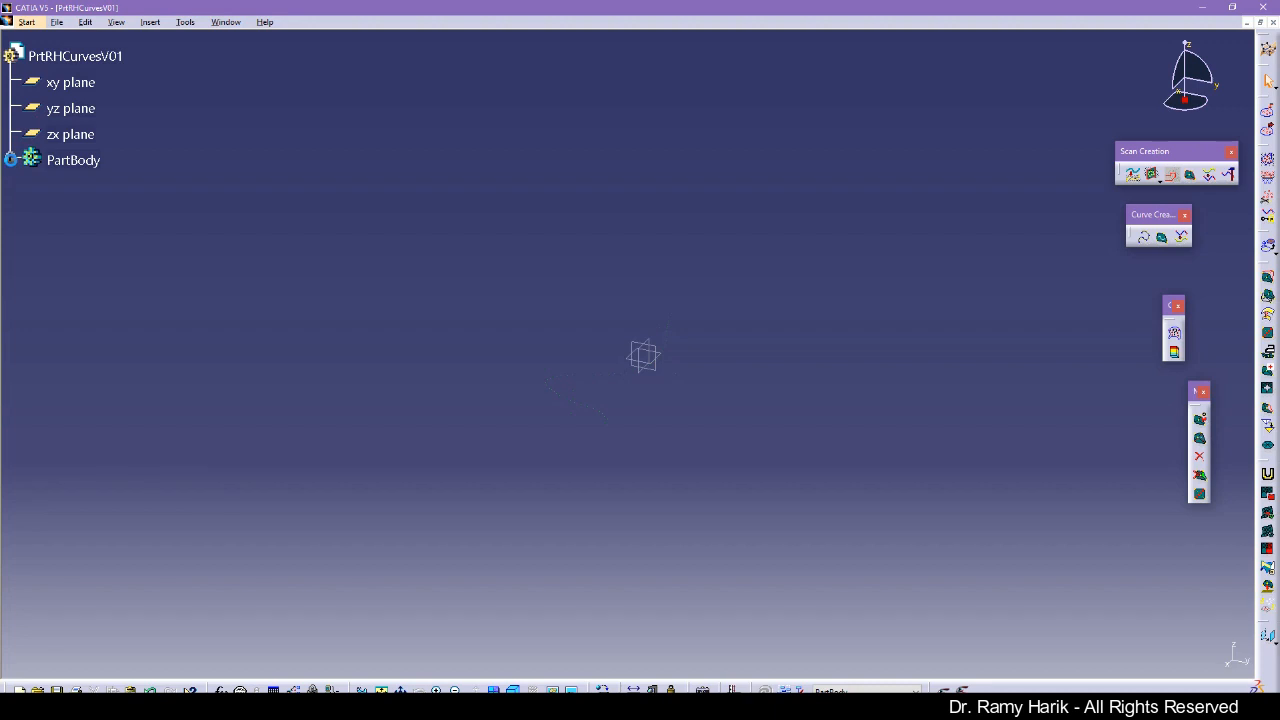
{"action": "left_click", "coordinate": [10, 158]}
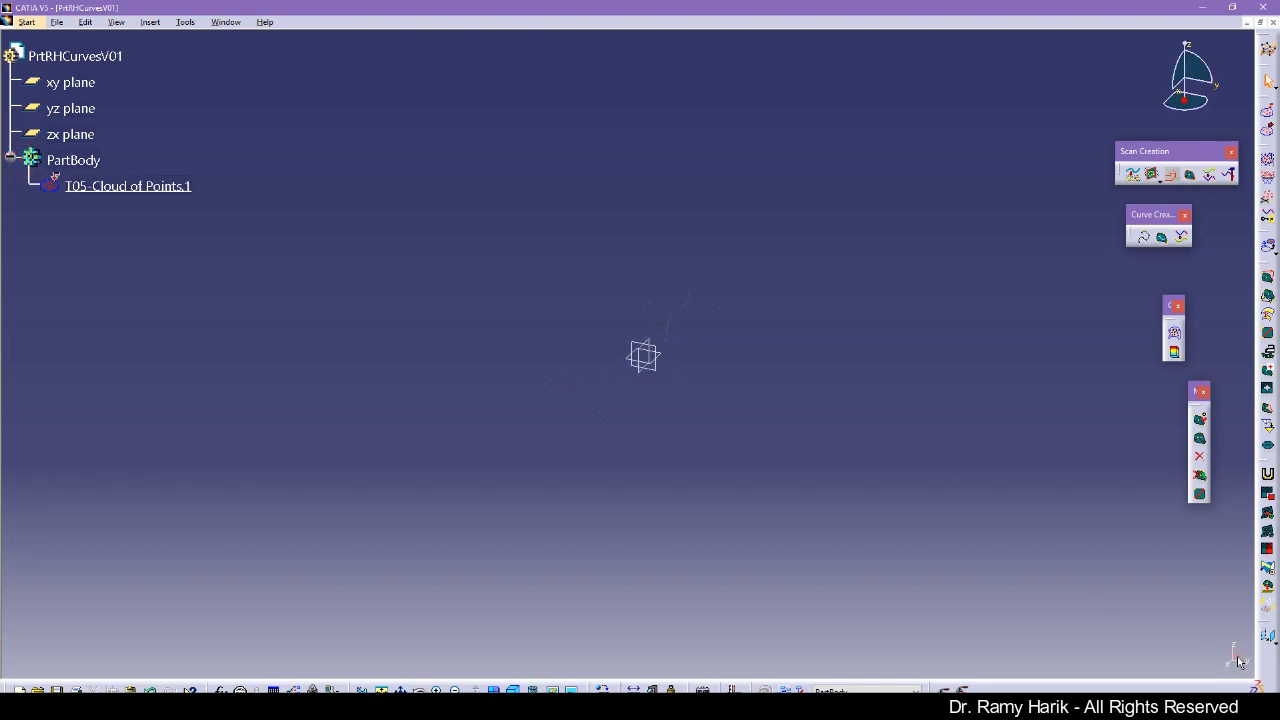
{"action": "left_click", "coordinate": [131, 185]}
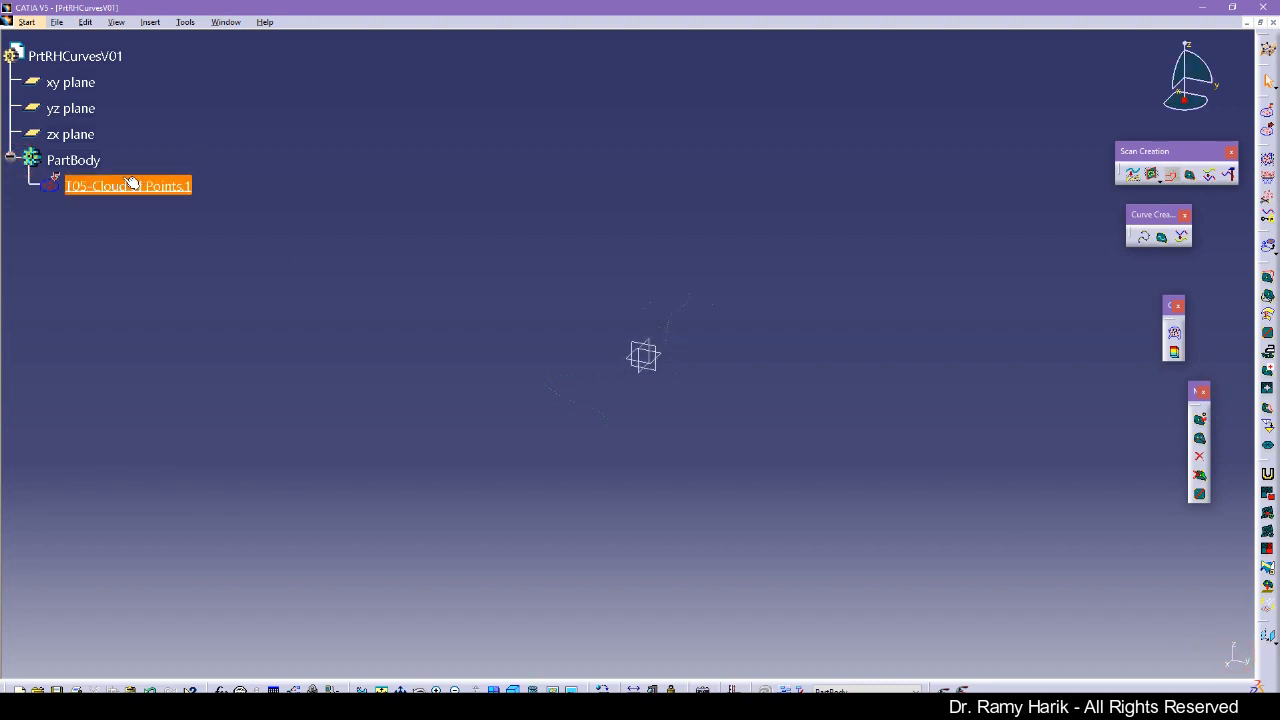
{"action": "left_click", "coordinate": [615, 371]}
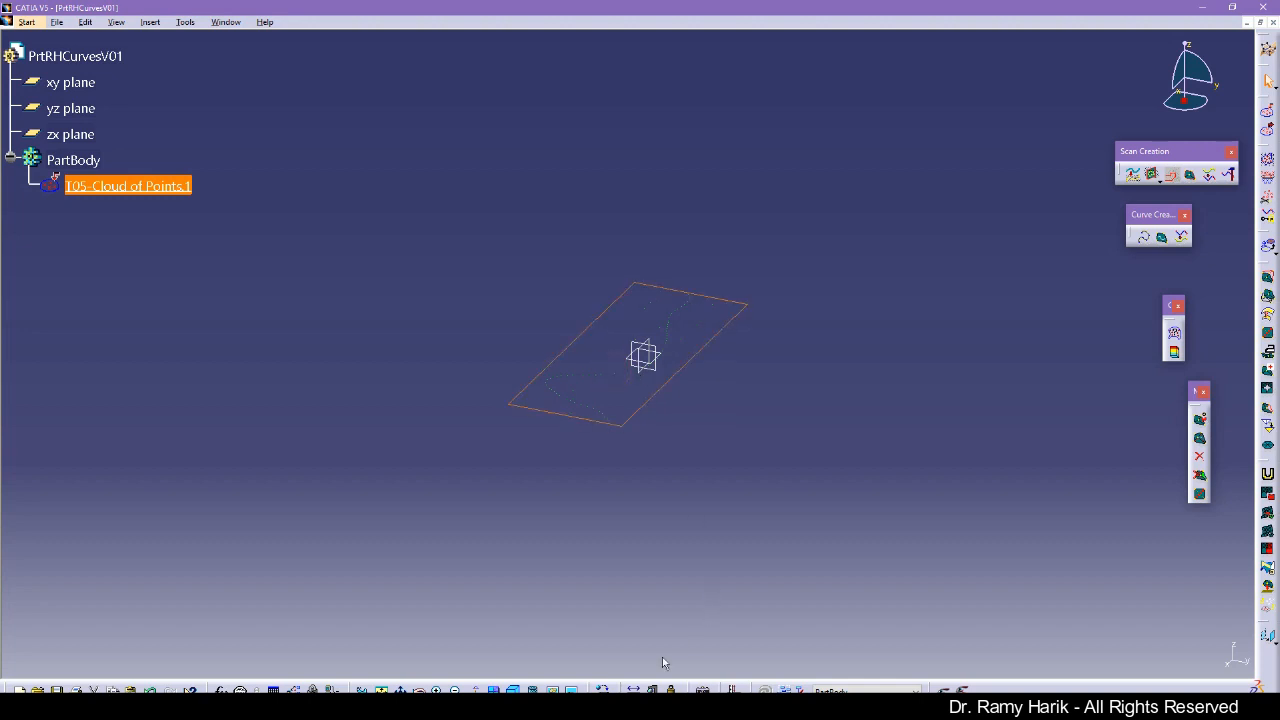
- View the point cloud normal to the xy plane, with its long direction turned horizontal and shown enlarged
{"action": "left_click", "coordinate": [474, 690]}
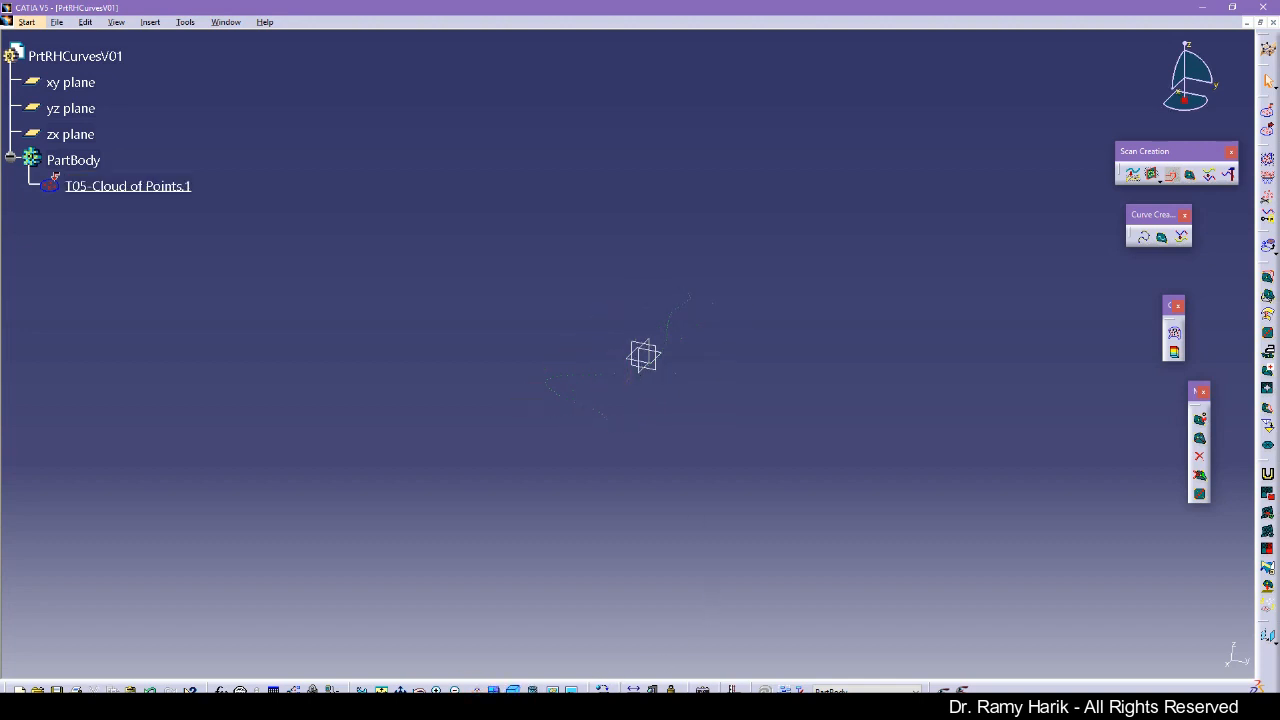
{"action": "left_click", "coordinate": [578, 380]}
{"action": "left_click", "coordinate": [72, 86]}
{"action": "left_click", "coordinate": [66, 84]}
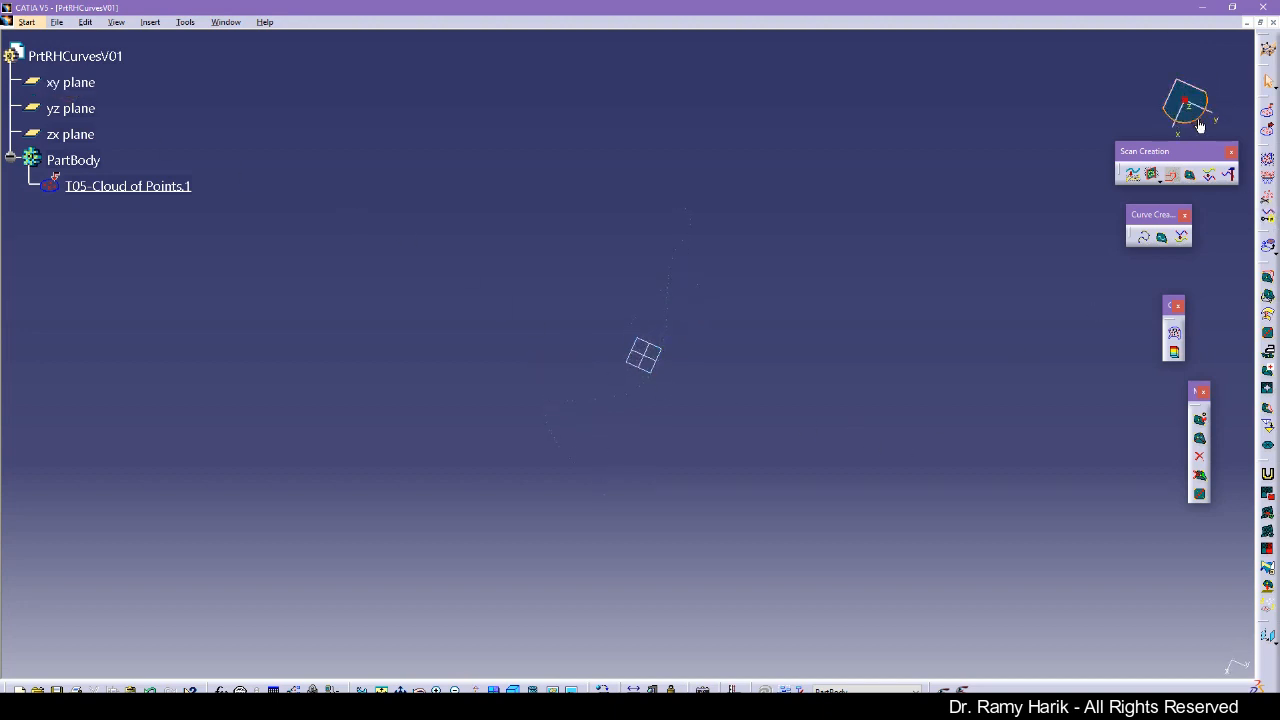
{"action": "left_click_drag", "start_coordinate": [1194, 123], "coordinate": [1182, 121]}
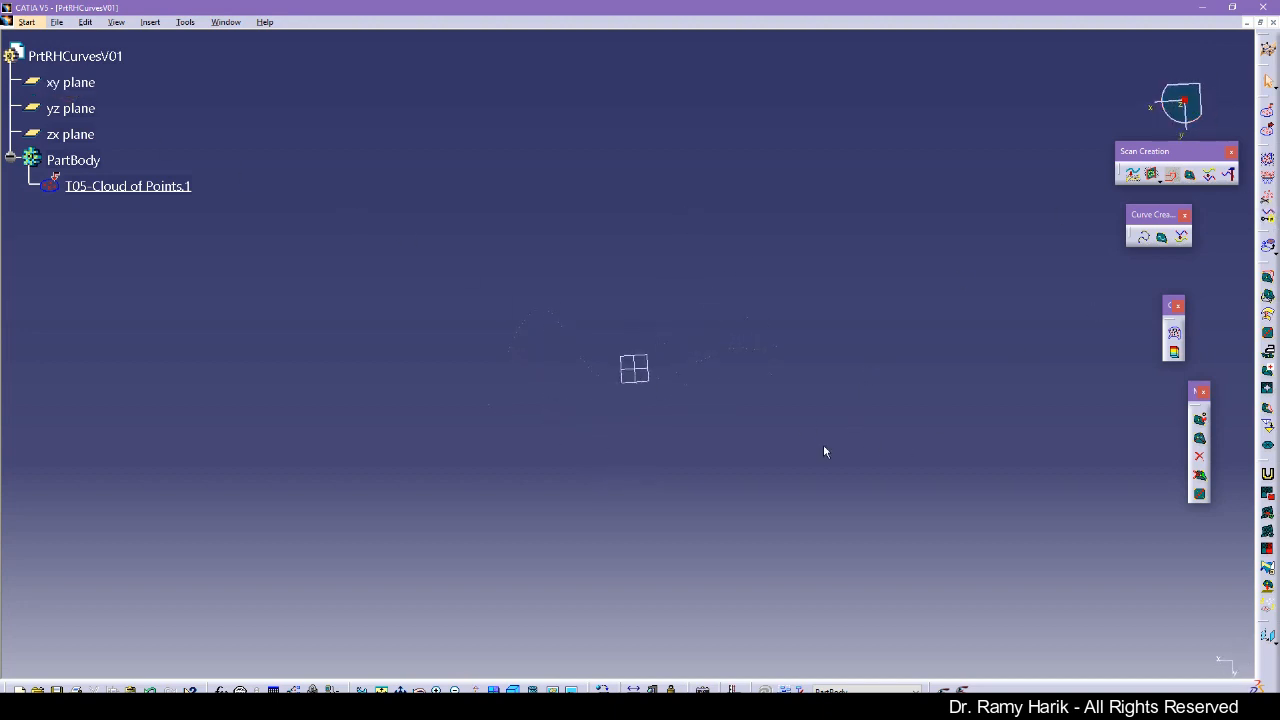
{"action": "middle_click_drag", "start_coordinate": [769, 547], "coordinate": [758, 432]}
{"action": "left_click_drag", "start_coordinate": [1168, 120], "coordinate": [1166, 118]}
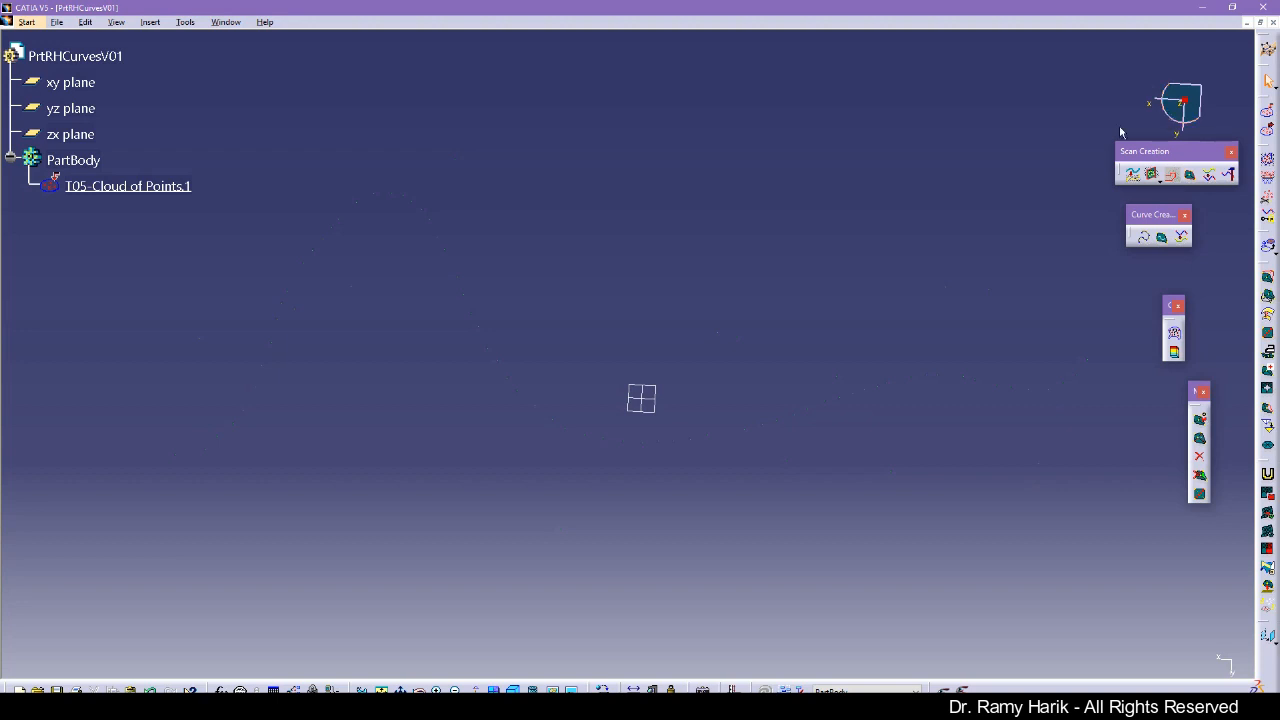
{"action": "left_click", "coordinate": [1, 379]}
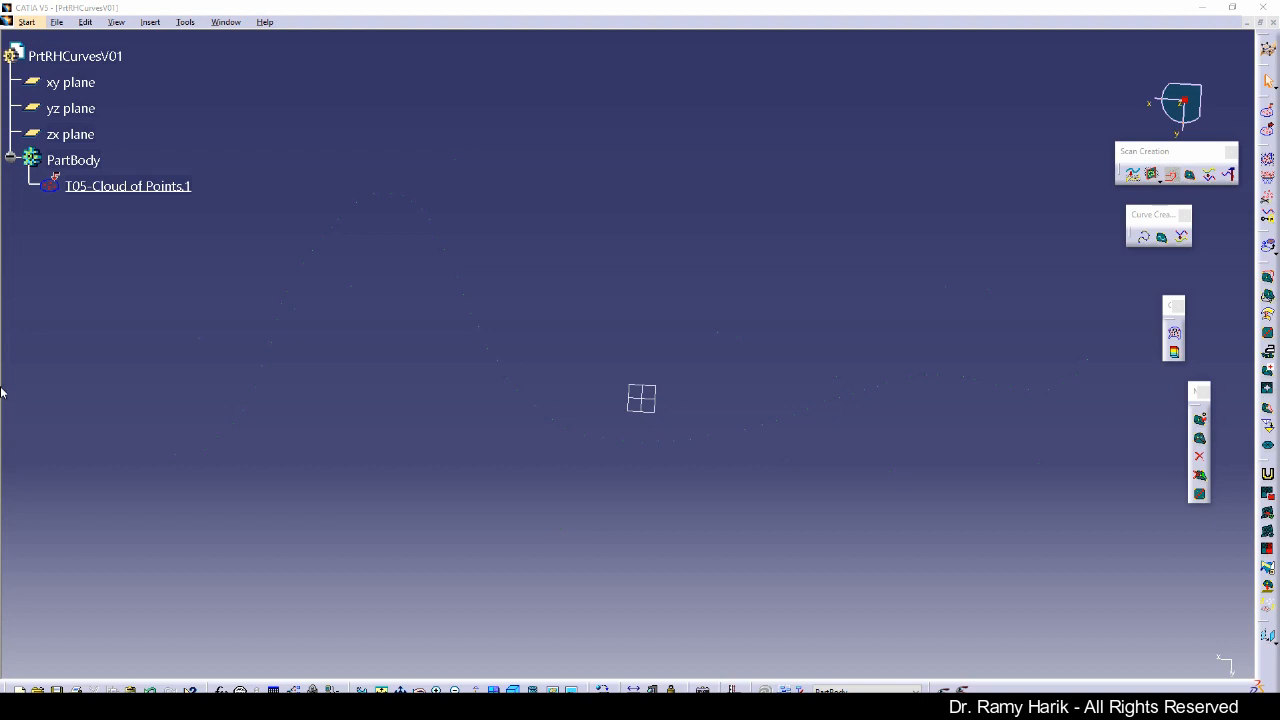
- Display the imported cloud's points as filled squares and colour them dark green
{"action": "left_click", "coordinate": [121, 207]}
{"action": "right_click", "coordinate": [121, 216]}
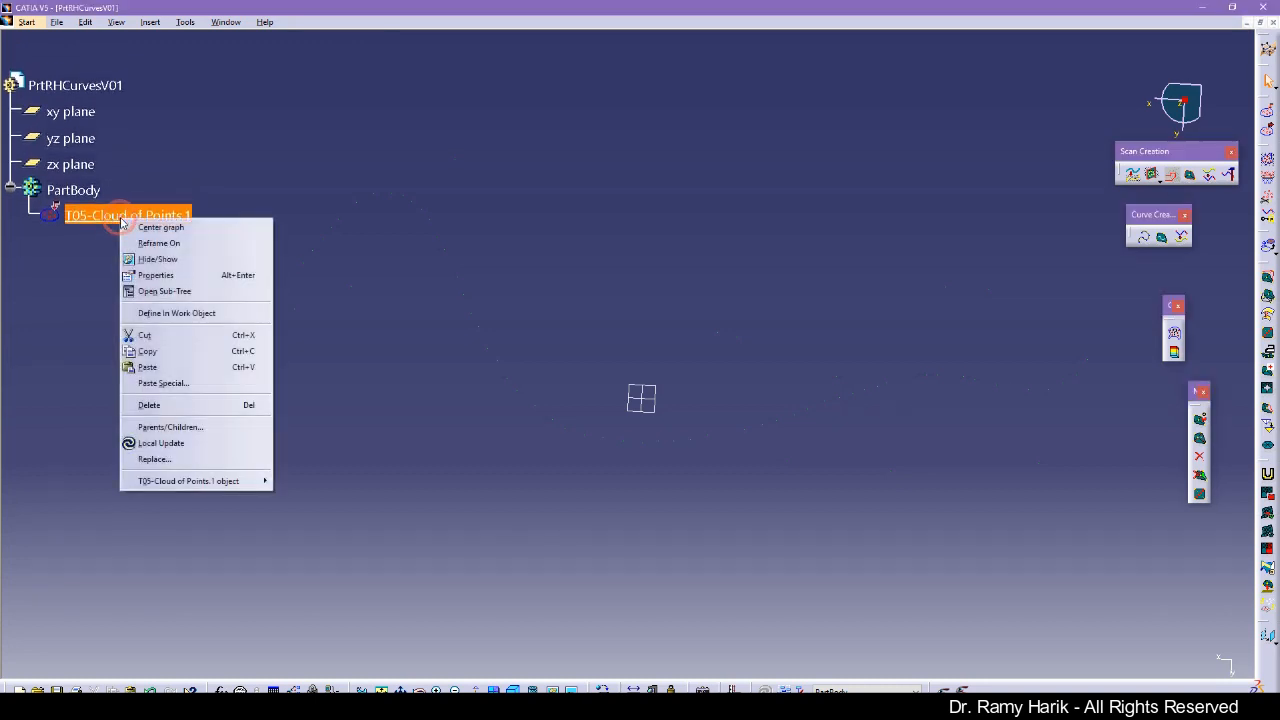
{"action": "left_click", "coordinate": [174, 275]}
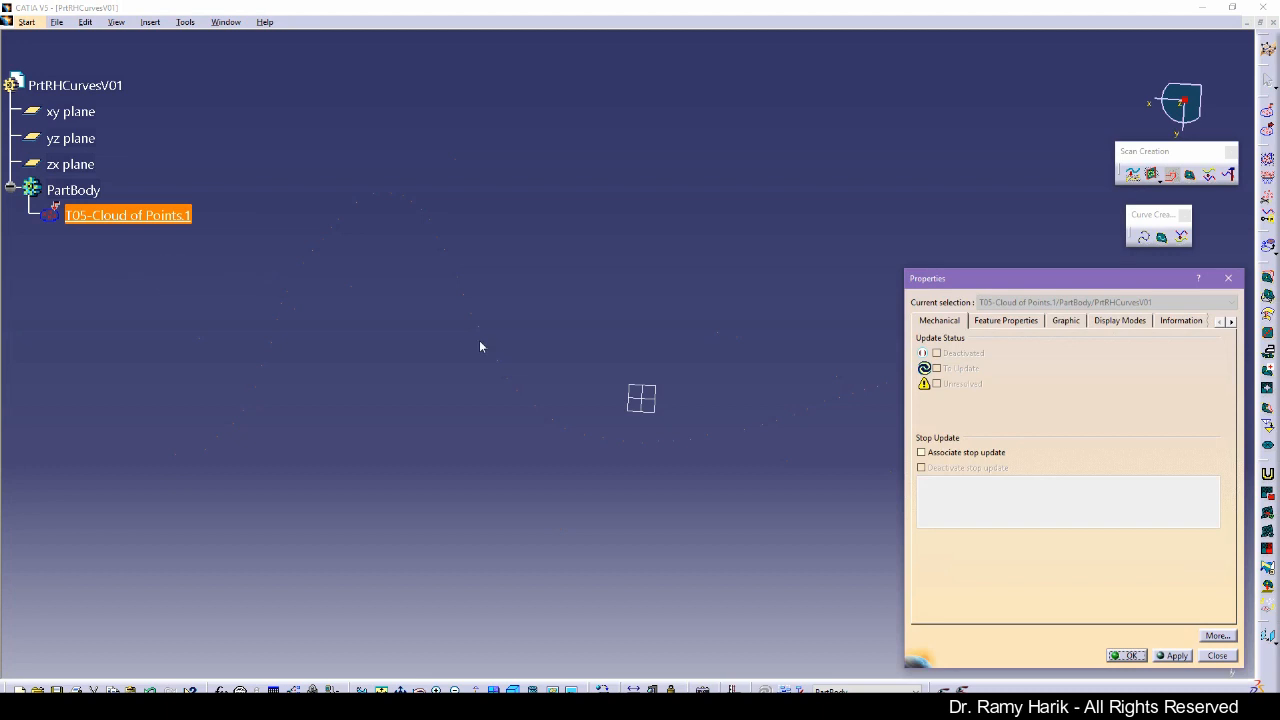
{"action": "left_click", "coordinate": [1038, 323]}
{"action": "left_click", "coordinate": [1066, 321]}
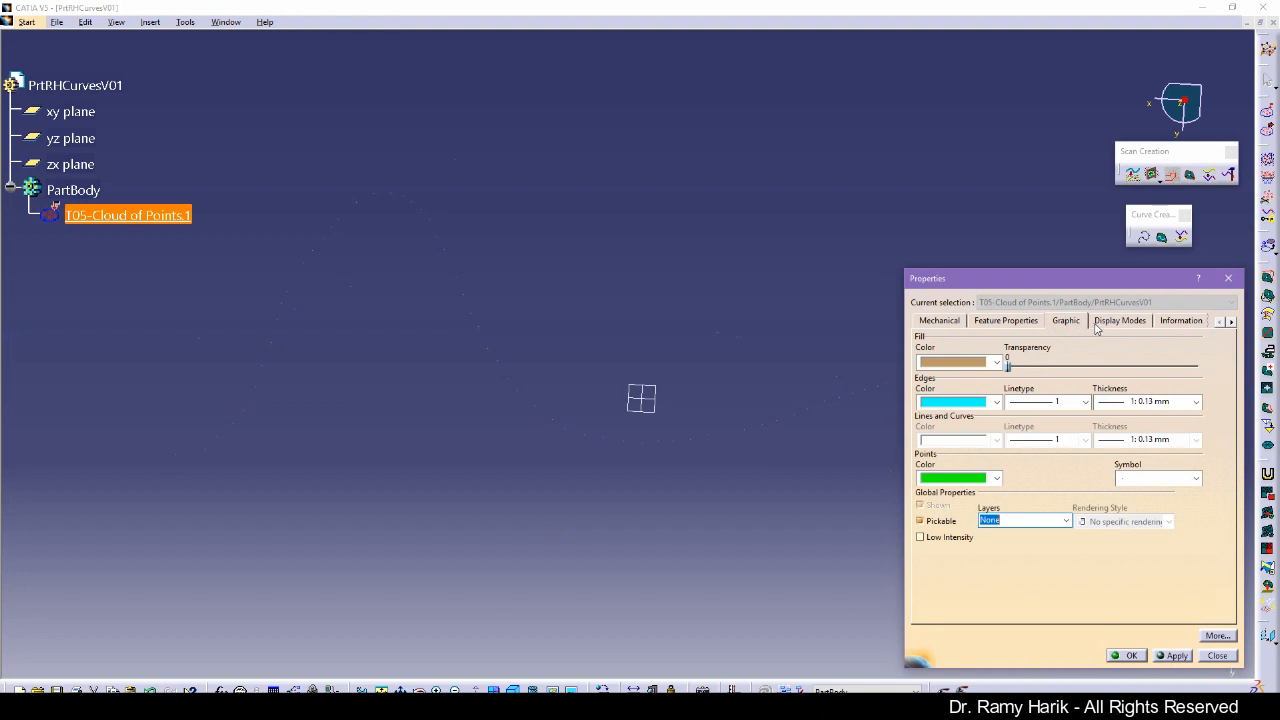
{"action": "left_click", "coordinate": [1164, 477]}
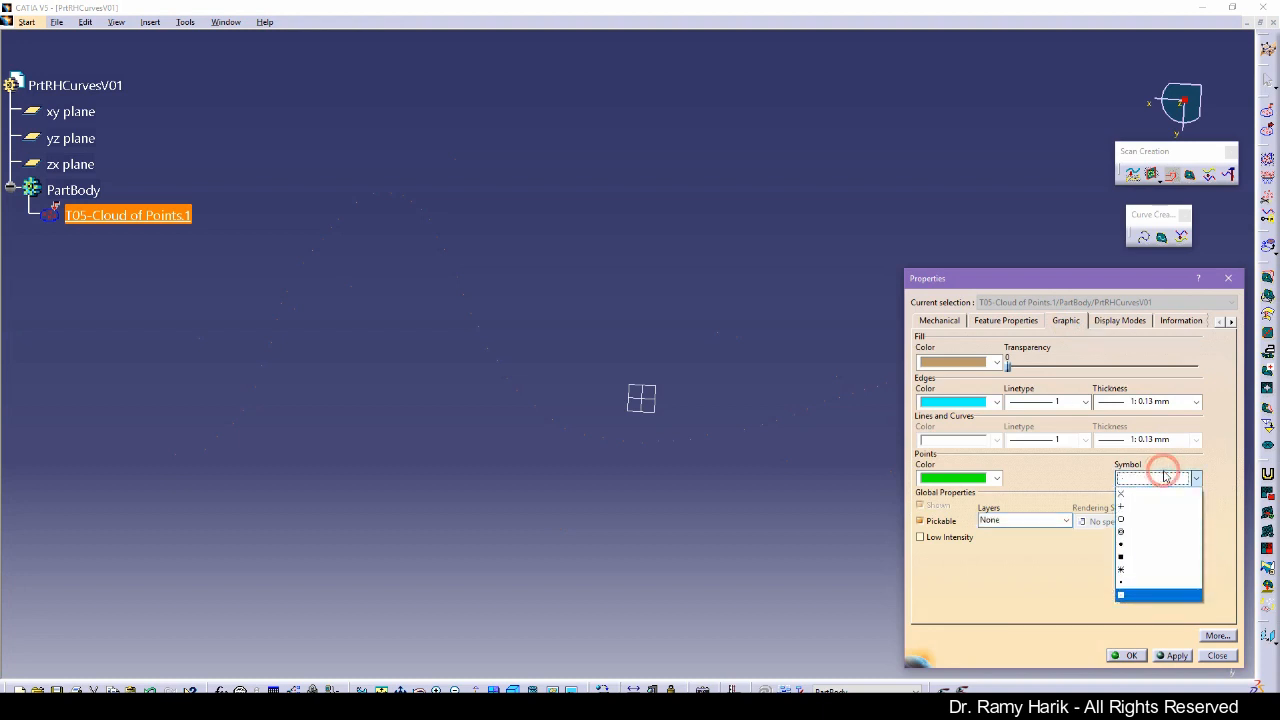
{"action": "left_click", "coordinate": [1142, 558]}
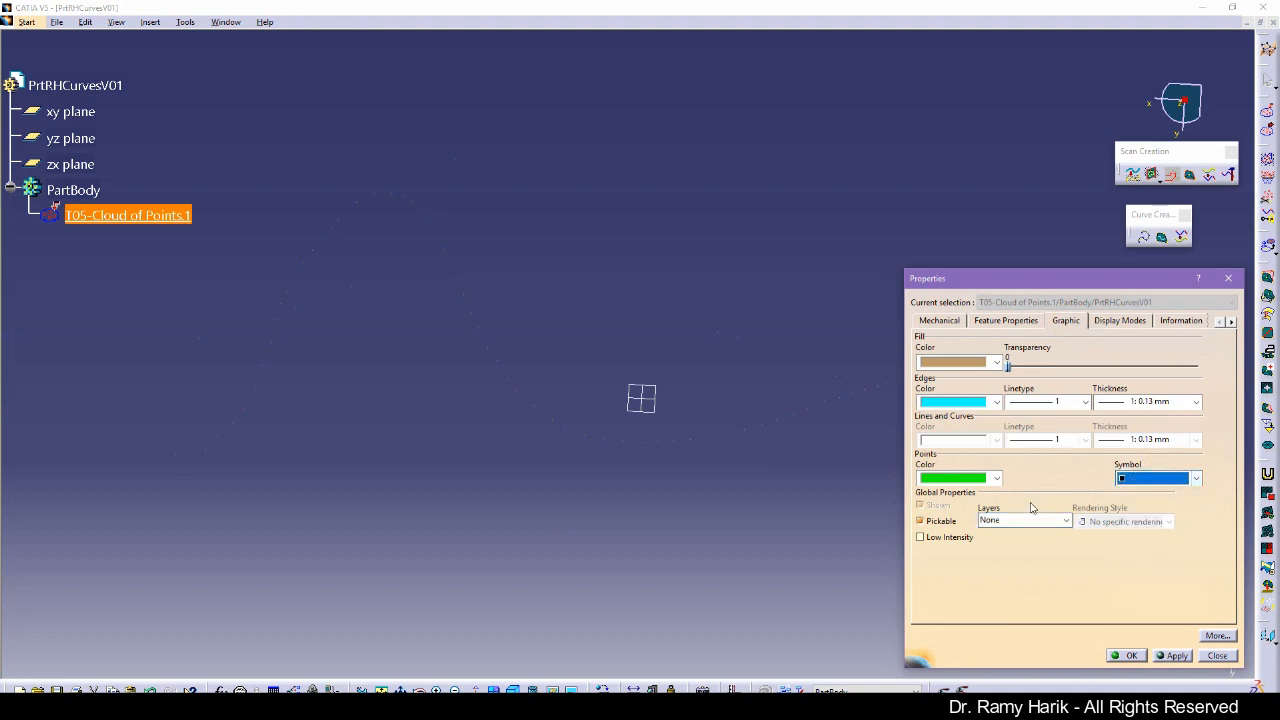
{"action": "left_click", "coordinate": [981, 480]}
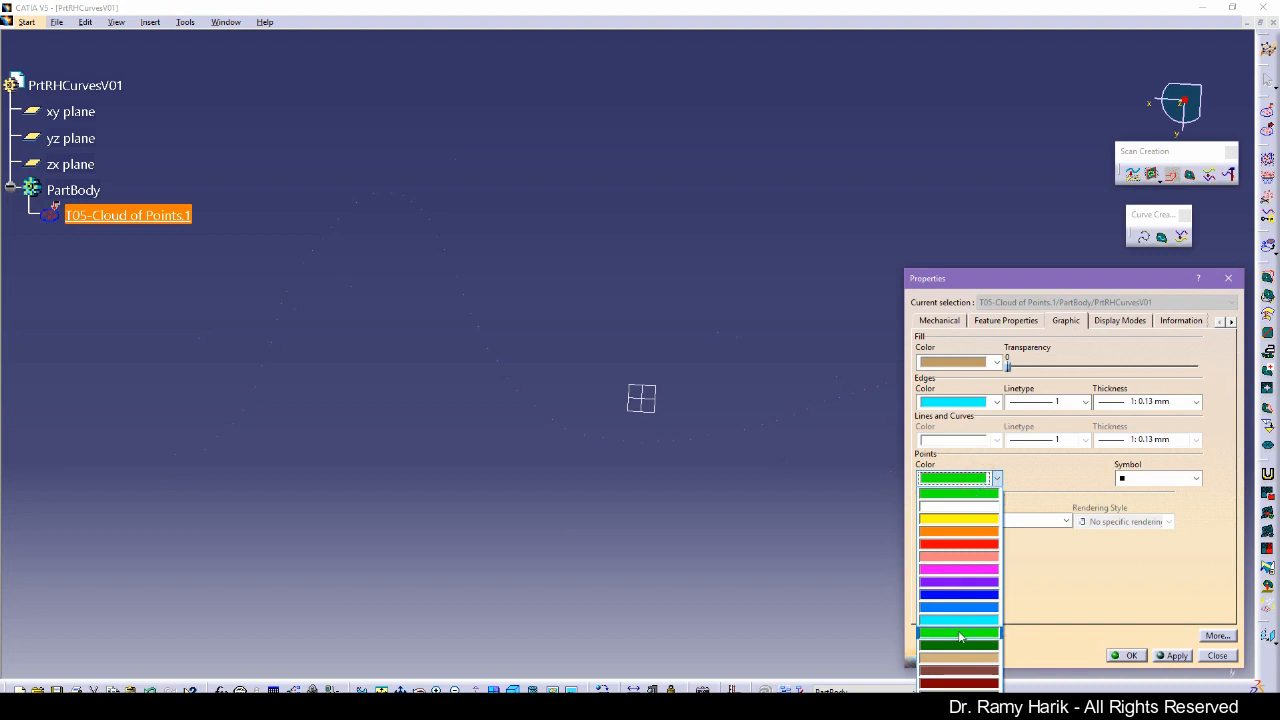
{"action": "left_click", "coordinate": [958, 645]}
{"action": "left_click", "coordinate": [1172, 655]}
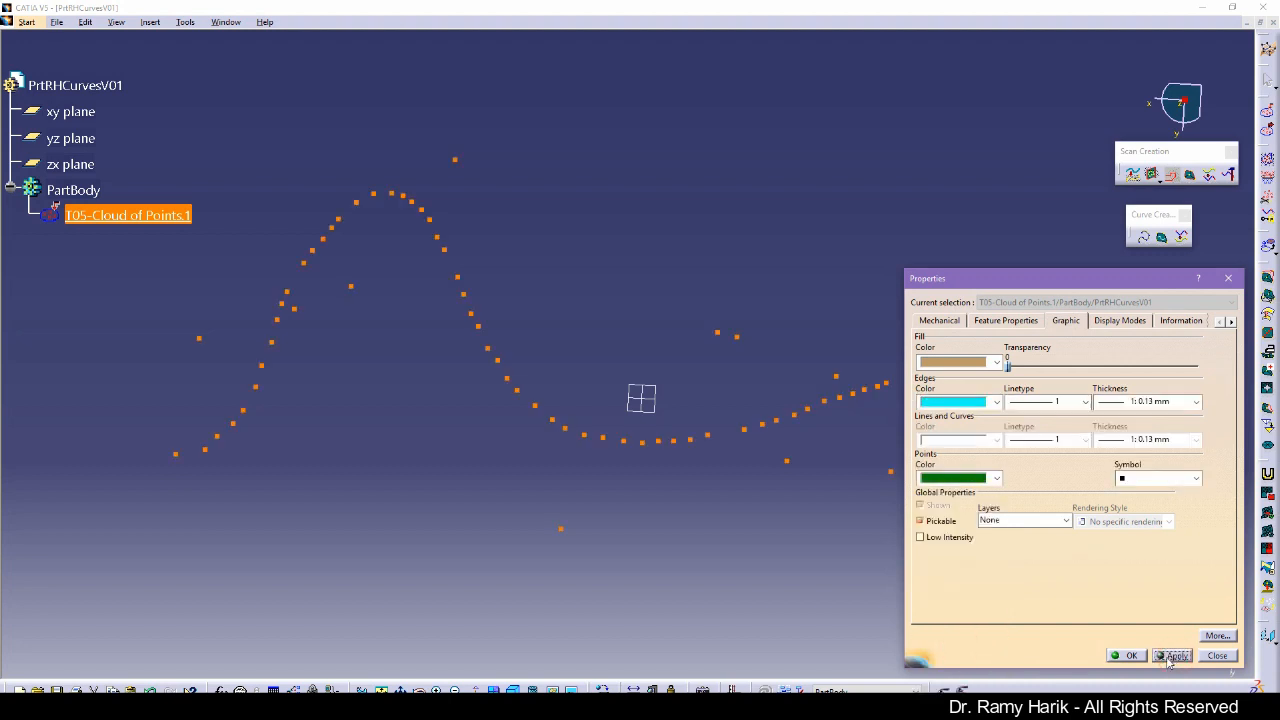
{"action": "left_click", "coordinate": [1127, 656]}
{"action": "left_click", "coordinate": [784, 564]}
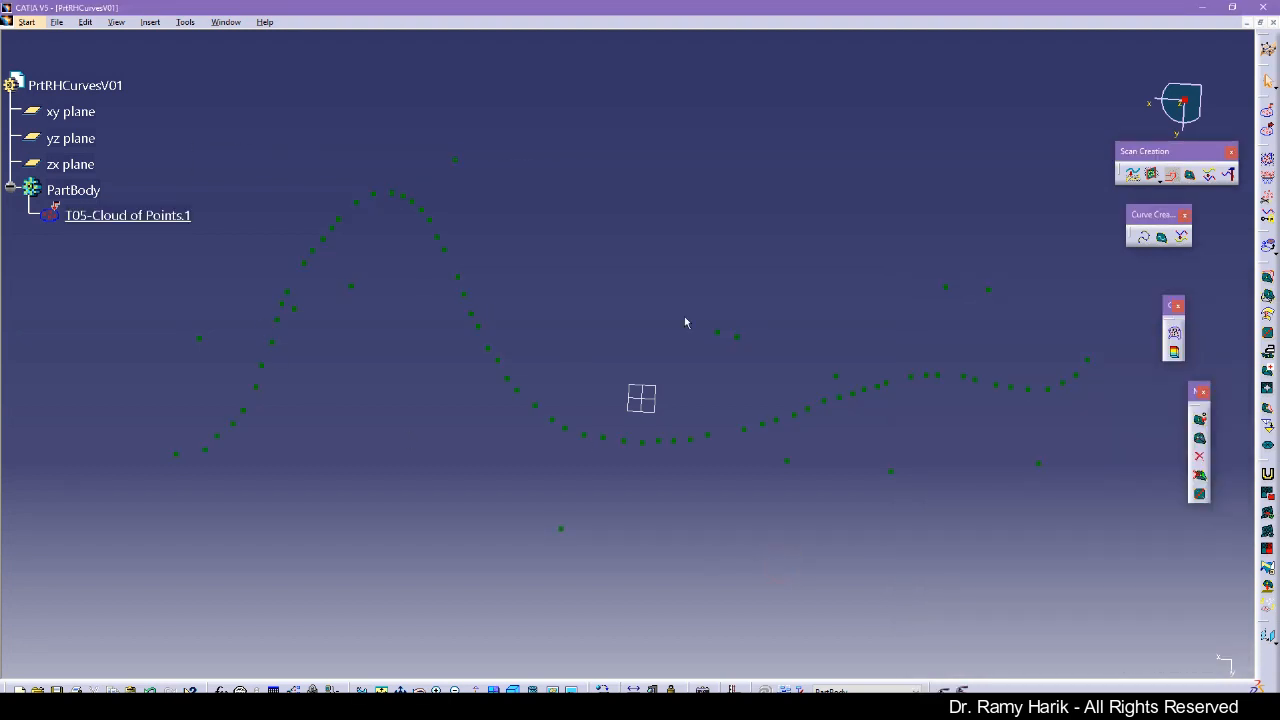
- Change the point colour of the imported cloud to bright green
{"action": "left_click", "coordinate": [114, 222]}
{"action": "right_click", "coordinate": [114, 222]}
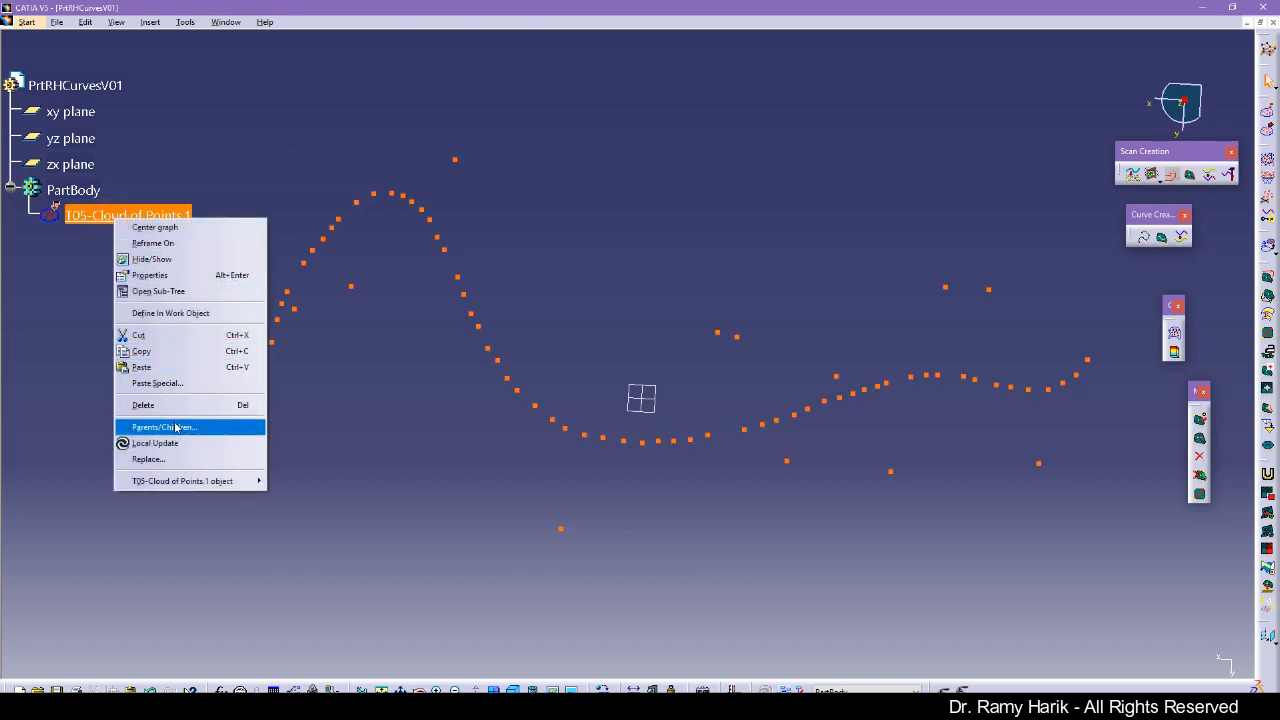
{"action": "left_click", "coordinate": [160, 275]}
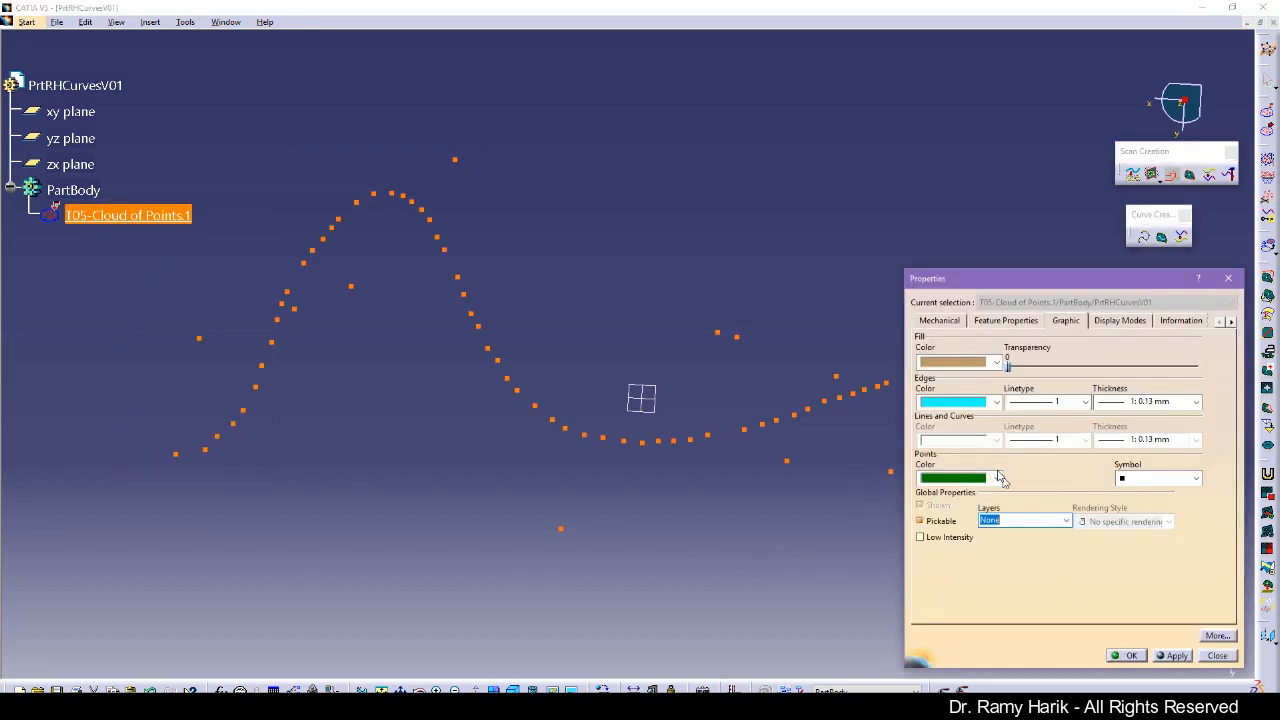
{"action": "left_click", "coordinate": [985, 477]}
{"action": "left_click", "coordinate": [958, 632]}
{"action": "left_click", "coordinate": [1172, 655]}
{"action": "left_click", "coordinate": [1124, 655]}
{"action": "left_click", "coordinate": [828, 583]}
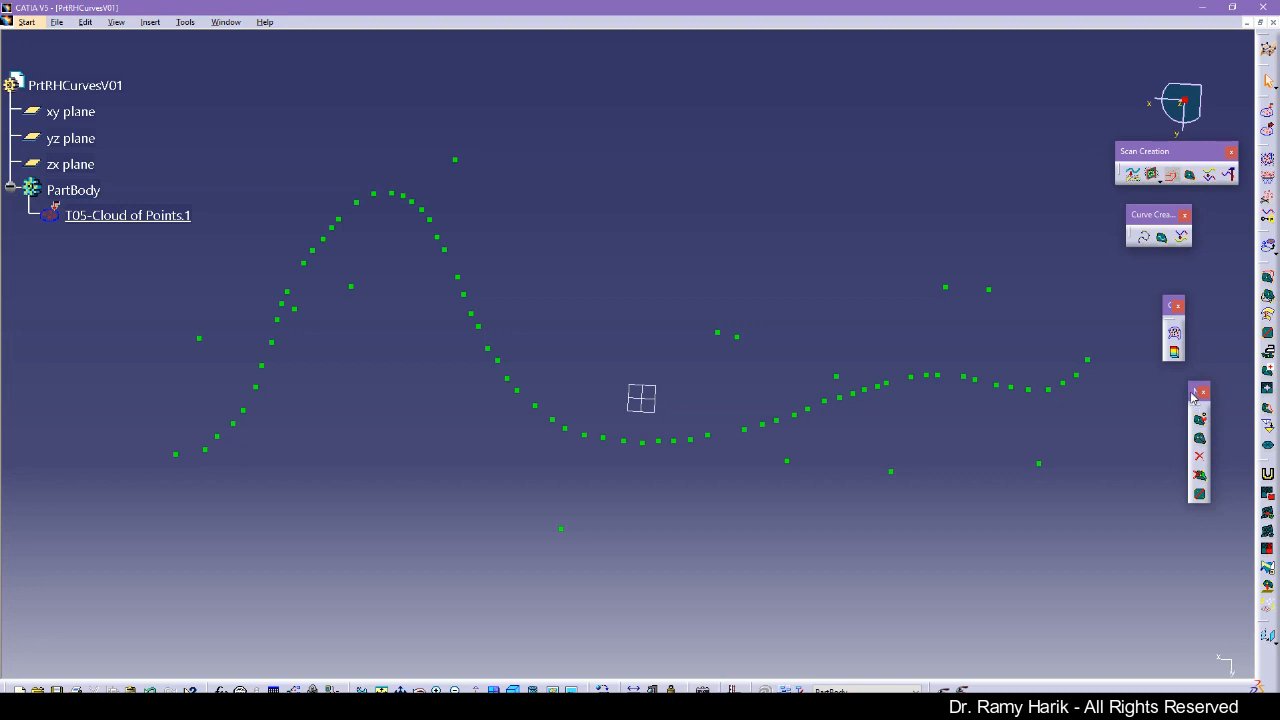
- Dock the four floating toolbars, including Scan Creation and Curve Creation, in a row above the model
{"action": "left_click_drag", "start_coordinate": [1193, 395], "coordinate": [910, 36]}
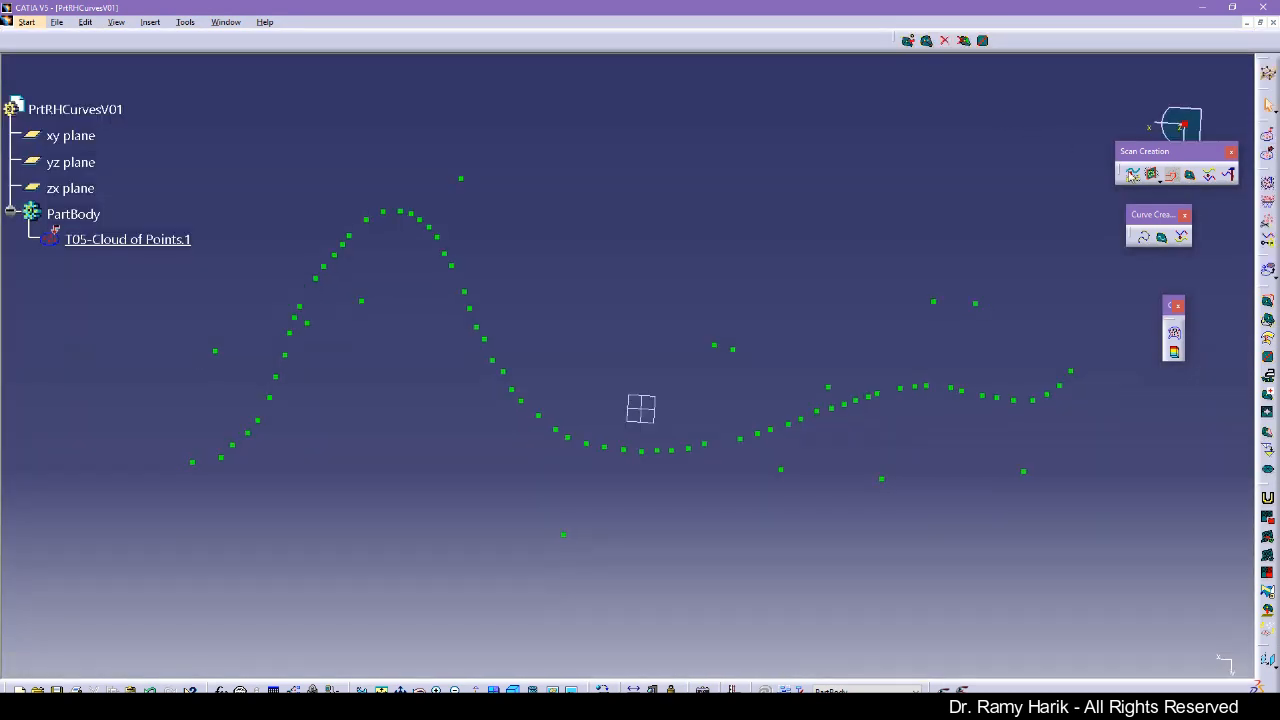
{"action": "left_click_drag", "start_coordinate": [1128, 165], "coordinate": [800, 40]}
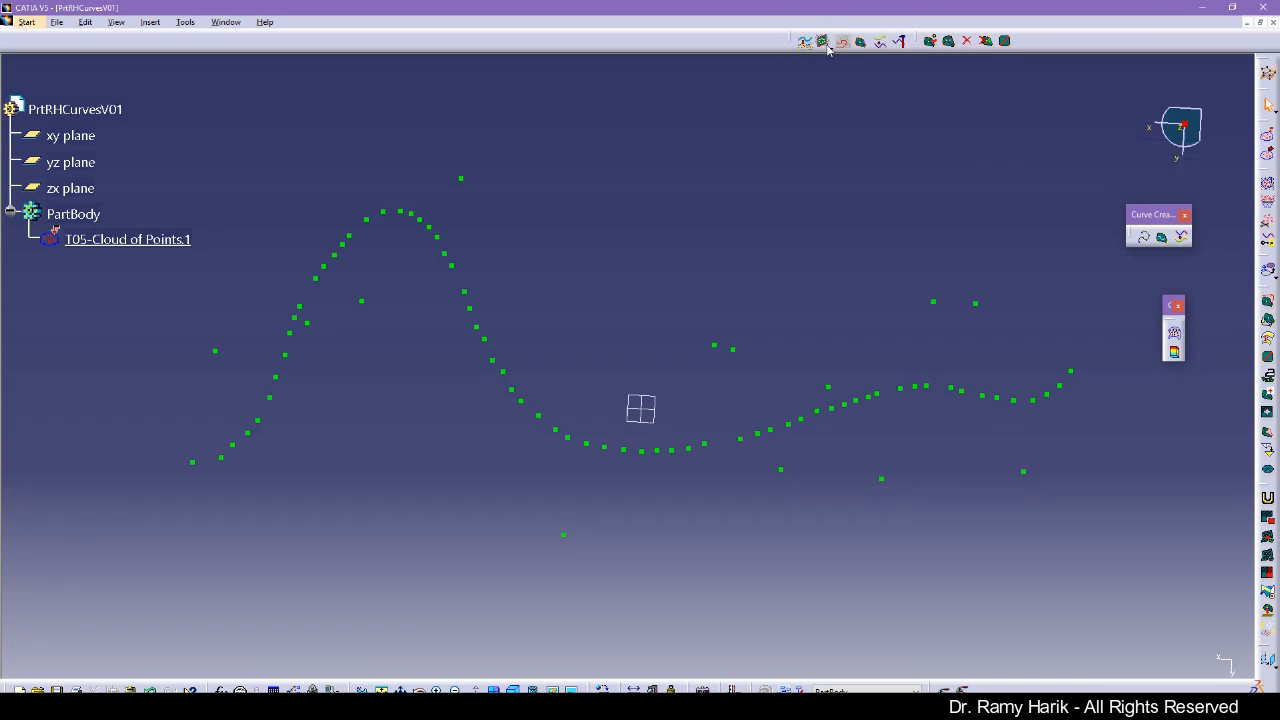
{"action": "left_click_drag", "start_coordinate": [1160, 222], "coordinate": [752, 40]}
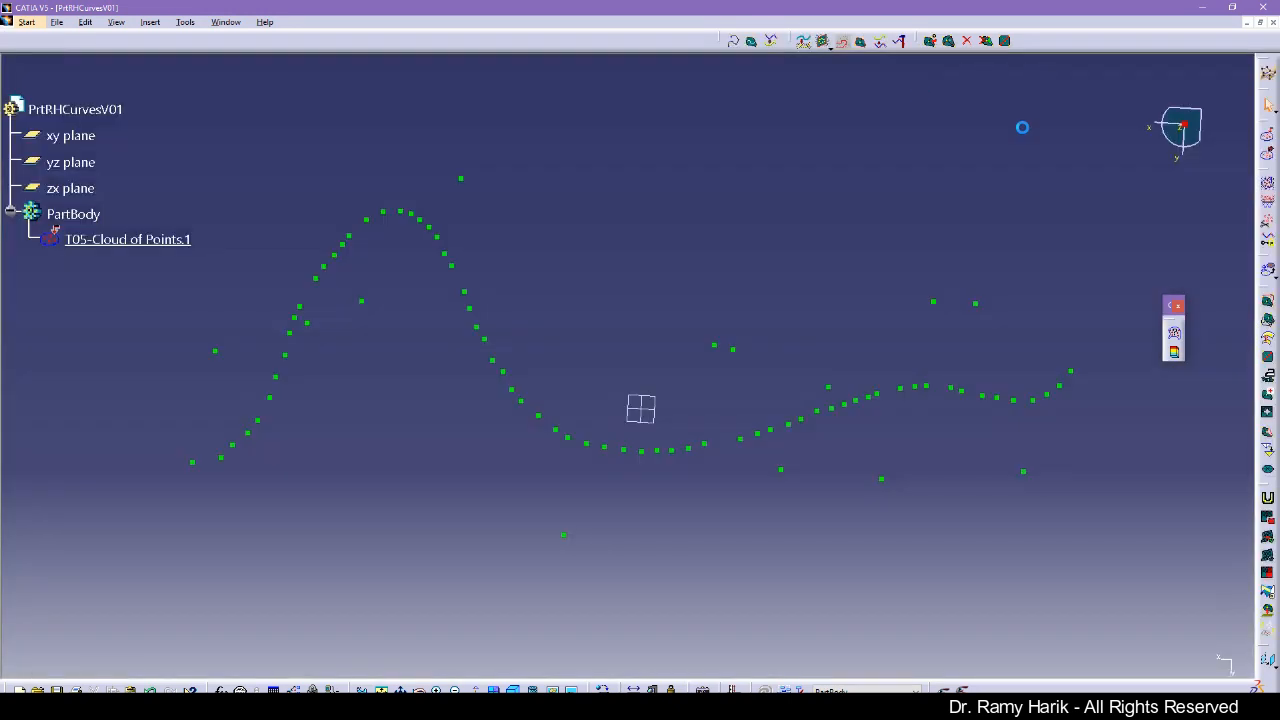
{"action": "left_click_drag", "start_coordinate": [1167, 304], "coordinate": [657, 40]}
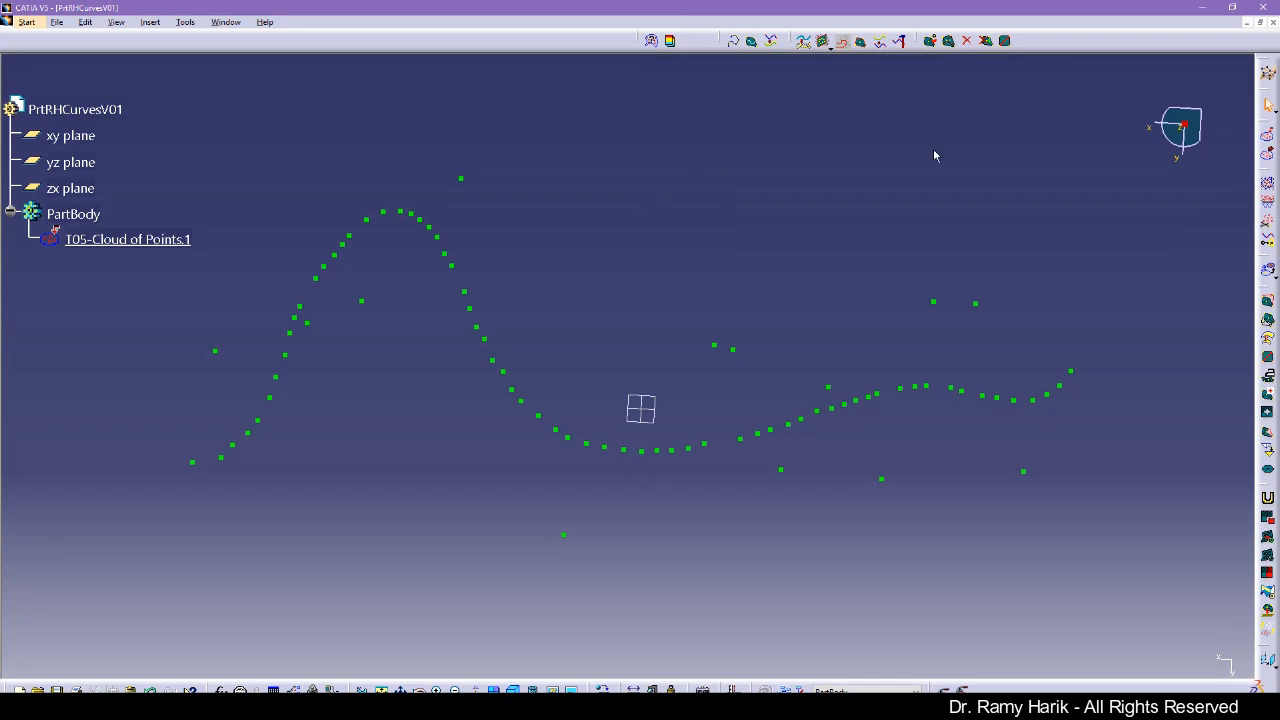
{"action": "right_click", "coordinate": [1054, 47]}
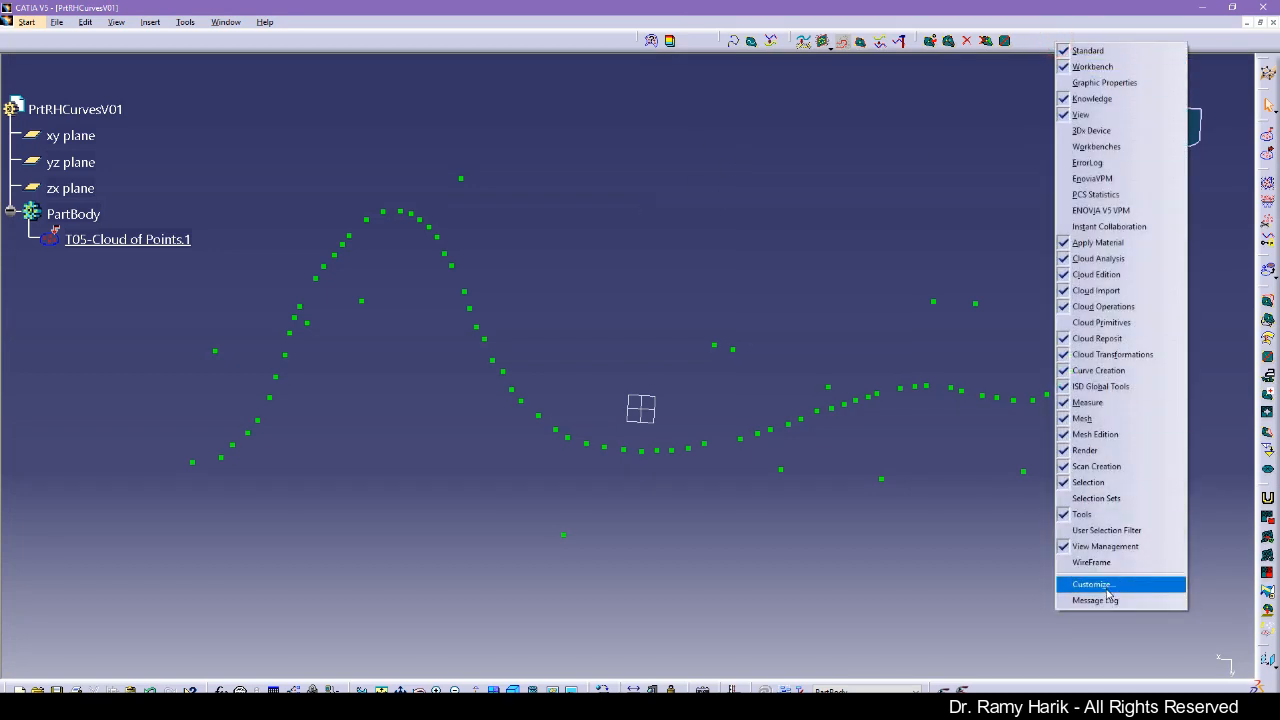
{"action": "left_click", "coordinate": [740, 567]}
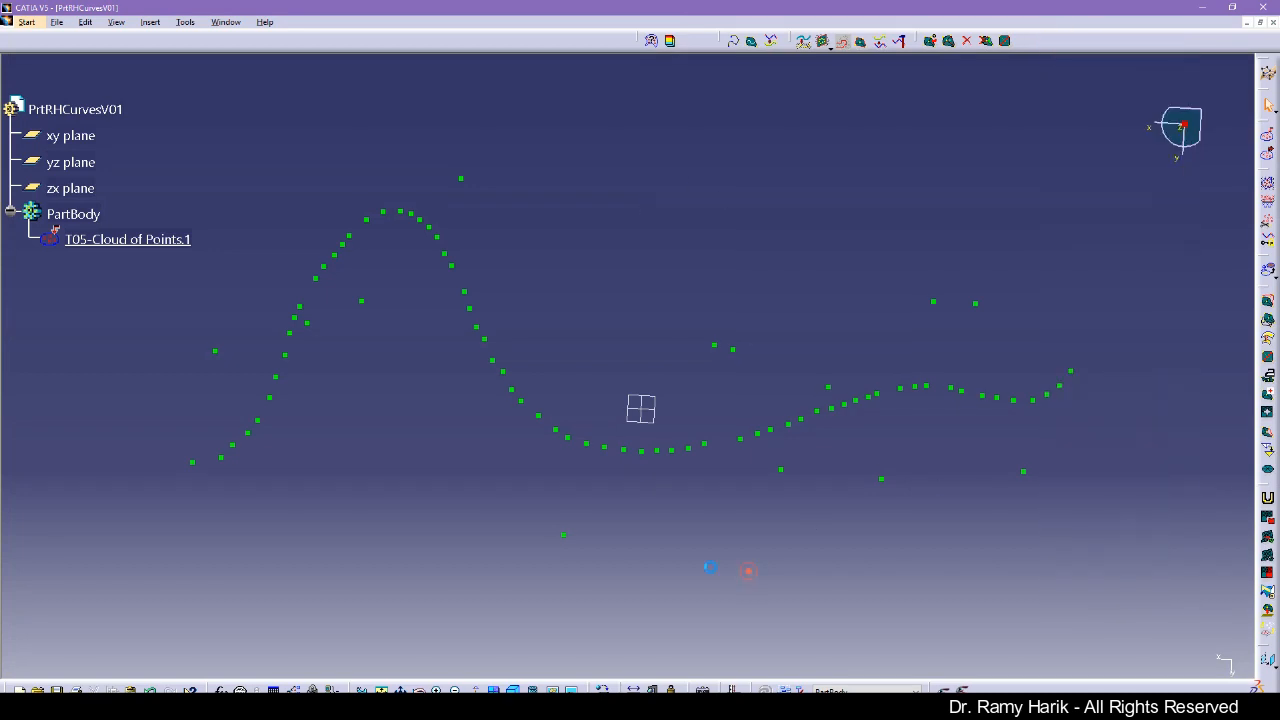
- Examine the point cloud for stray points off the curve and for gaps along it, with the view straightened slightly
{"action": "left_click", "coordinate": [1, 497]}
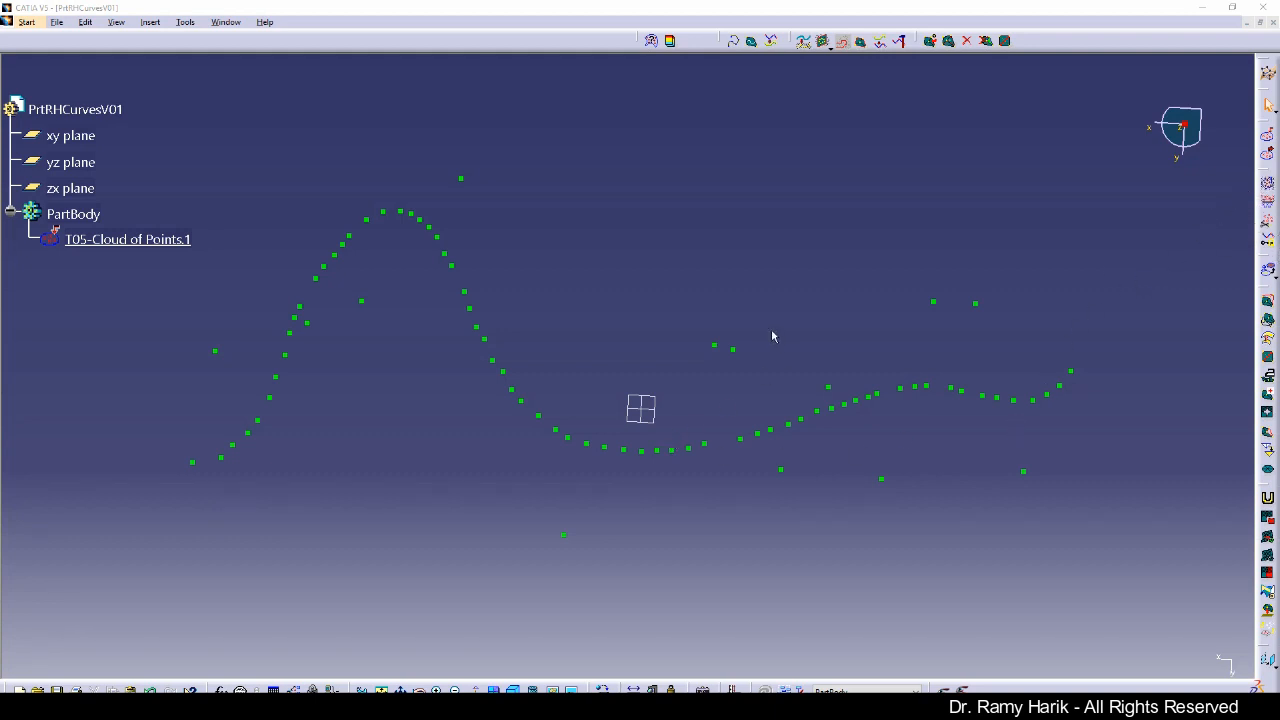
{"action": "left_click", "coordinate": [714, 348]}
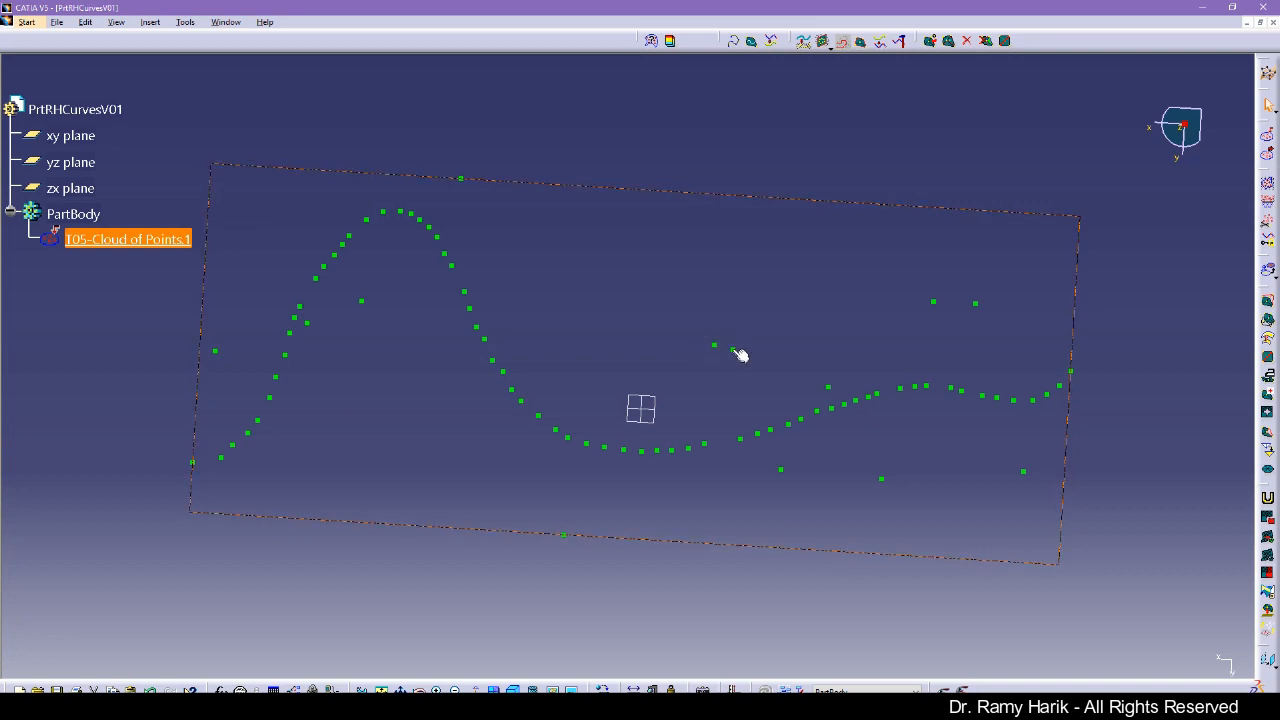
{"action": "left_click", "coordinate": [938, 299]}
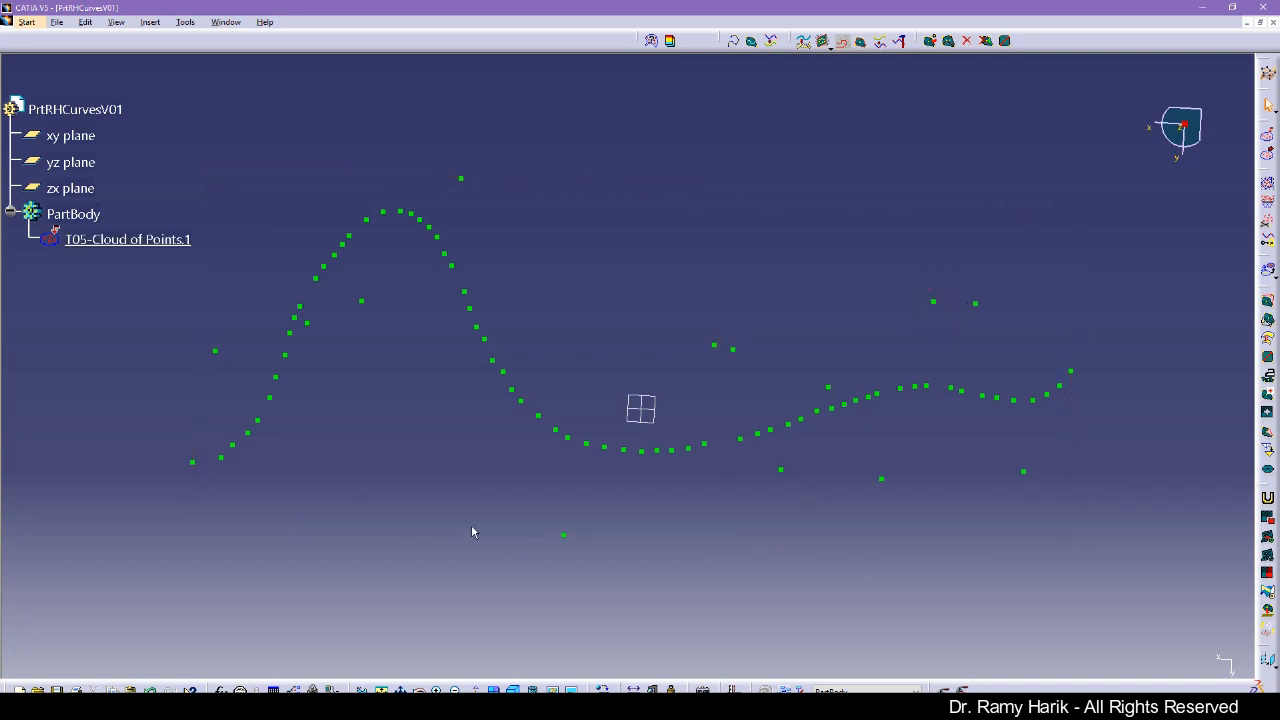
{"action": "left_click", "coordinate": [7, 274]}
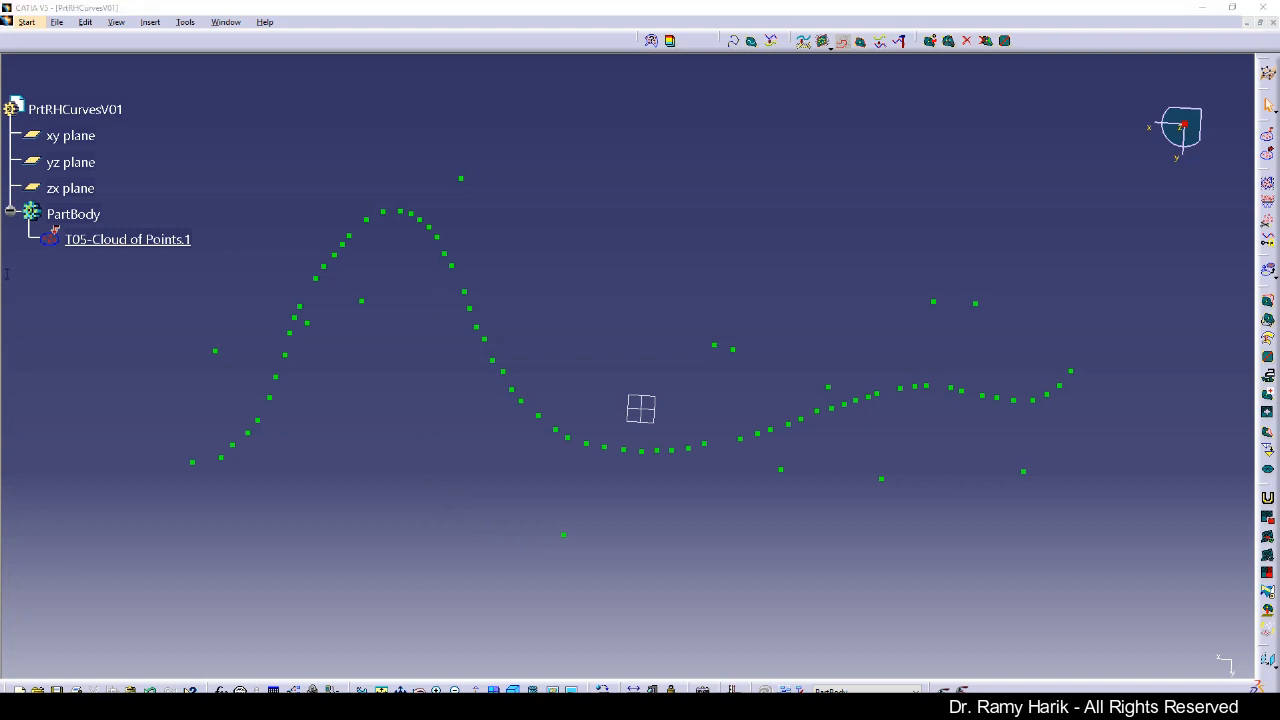
{"action": "scroll", "coordinate": [20, 360], "scroll_direction": "down", "scroll_amount": 1}
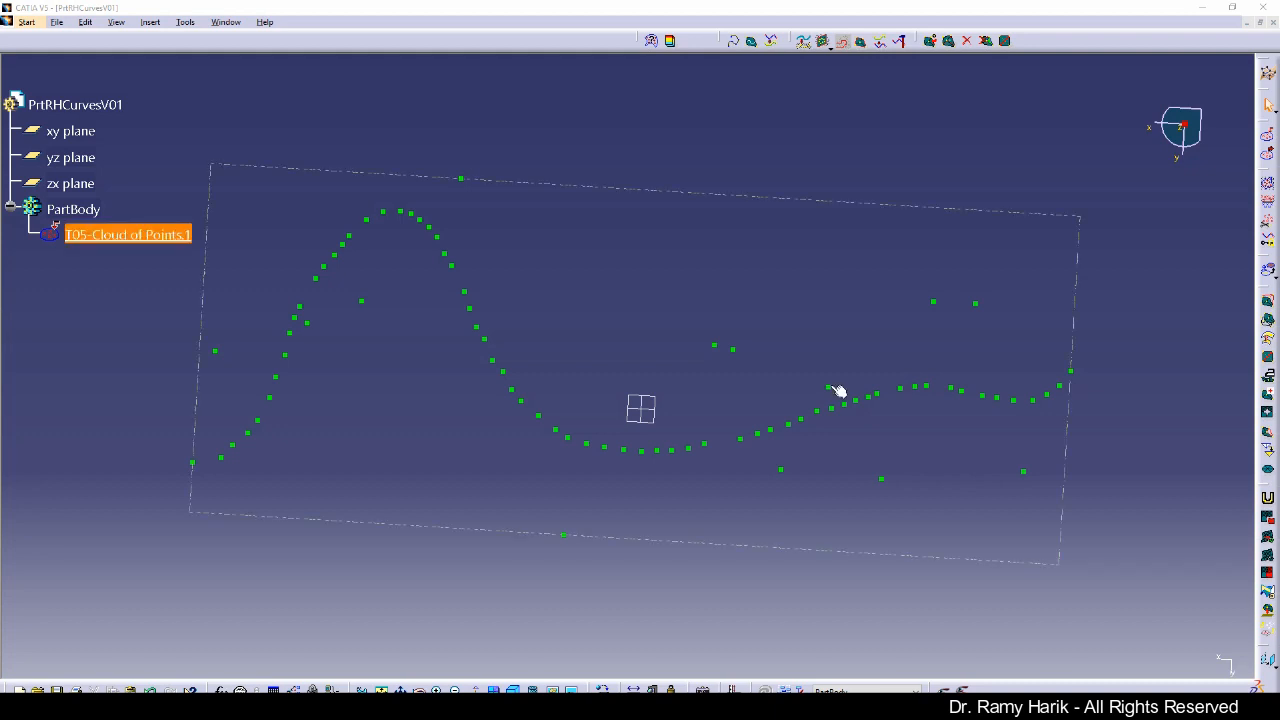
{"action": "left_click_drag", "start_coordinate": [1165, 147], "coordinate": [1124, 175]}
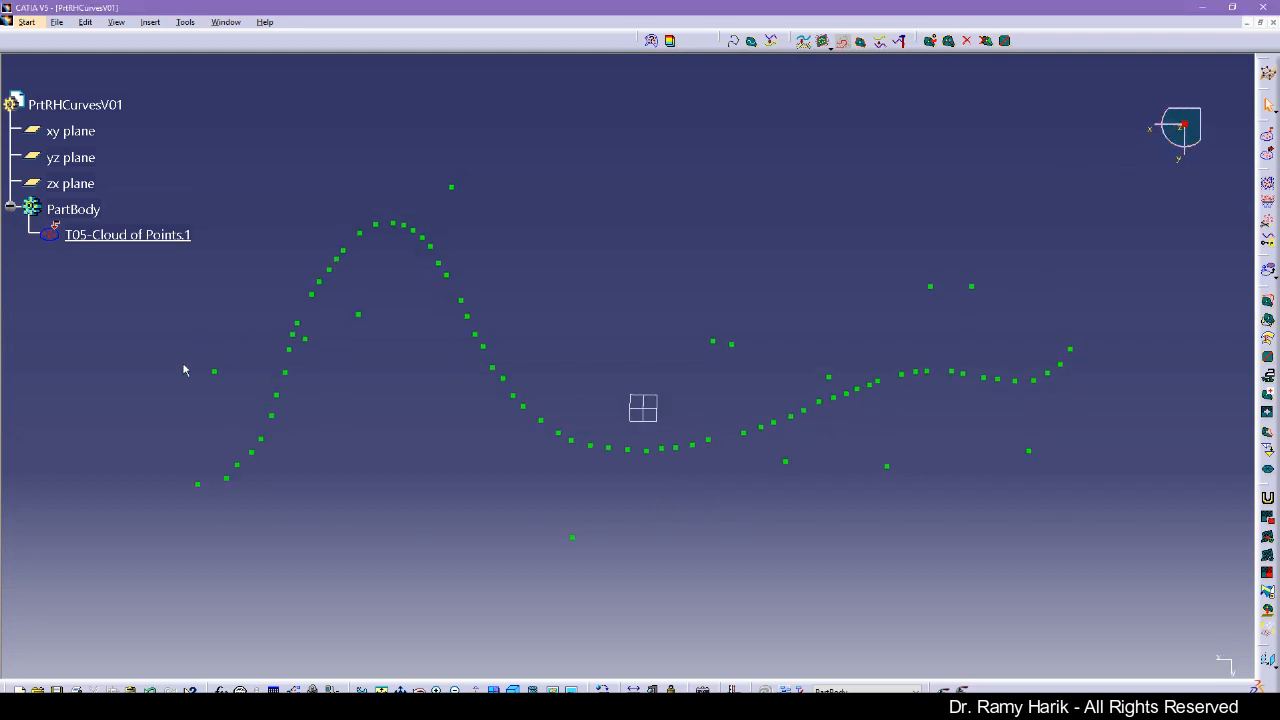
{"action": "left_click", "coordinate": [305, 338]}
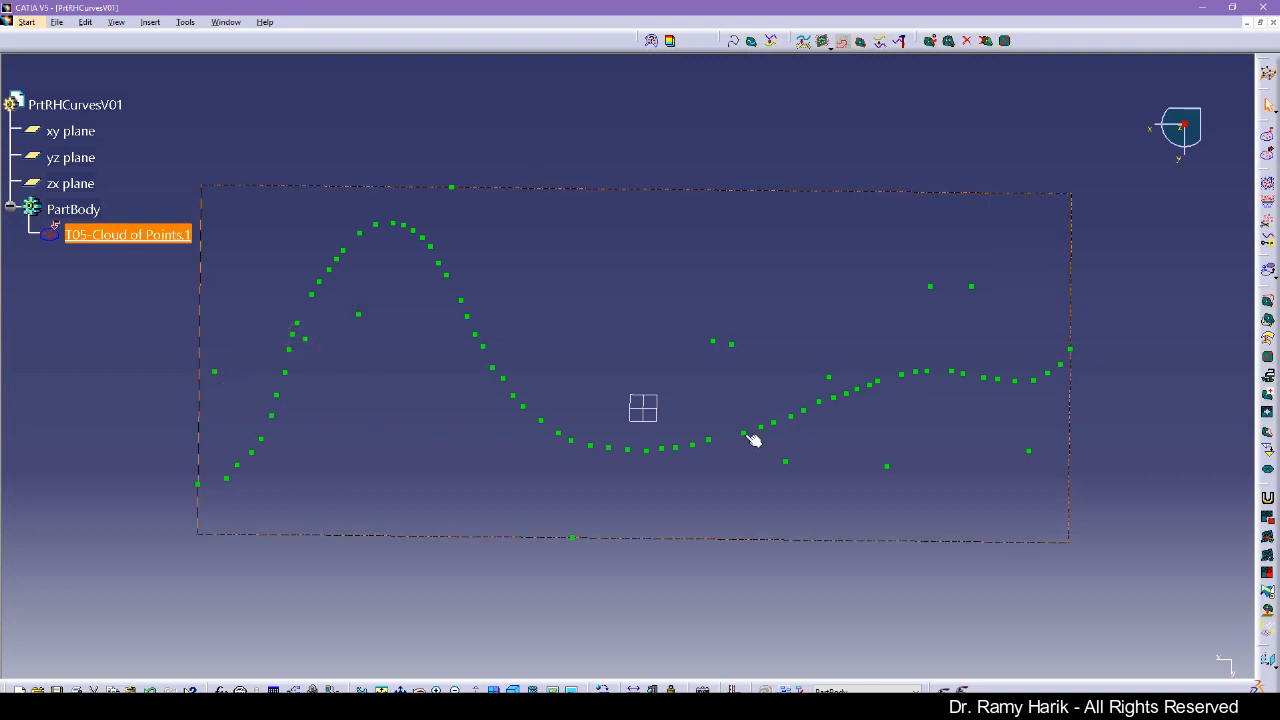
{"action": "left_click", "coordinate": [1142, 323]}
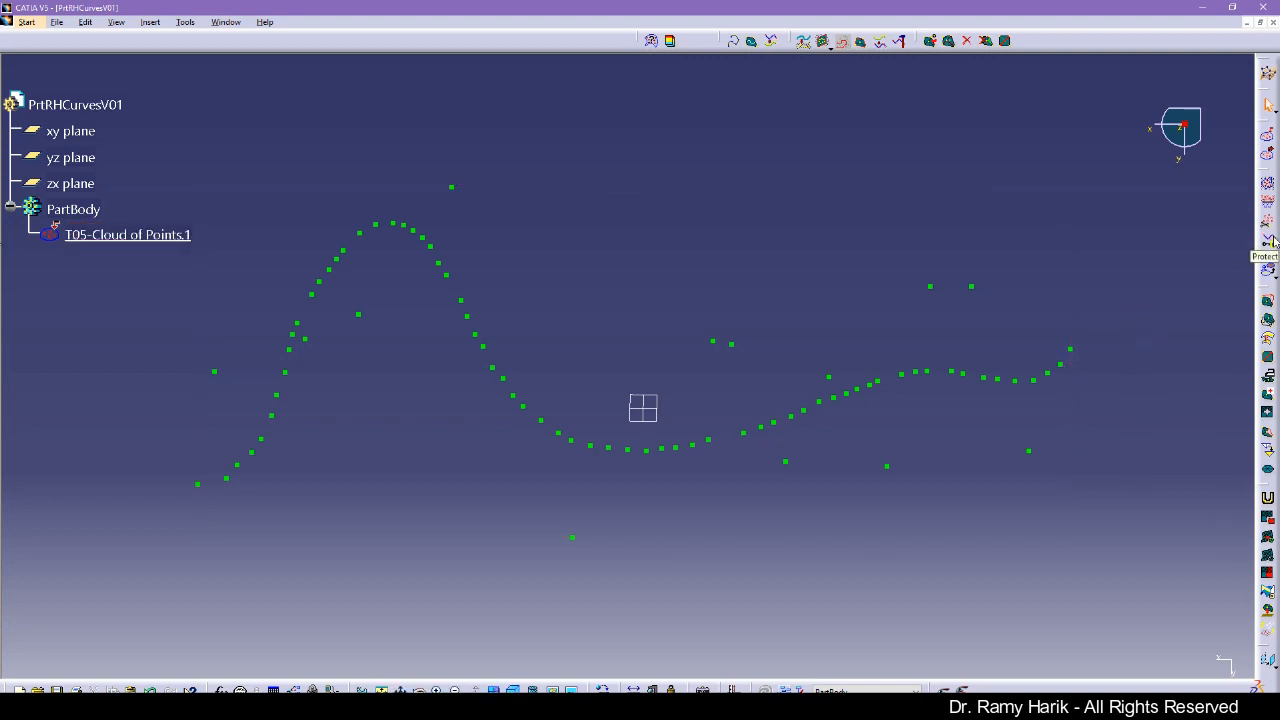
{"action": "left_click", "coordinate": [1267, 241]}
{"action": "left_click", "coordinate": [744, 434]}
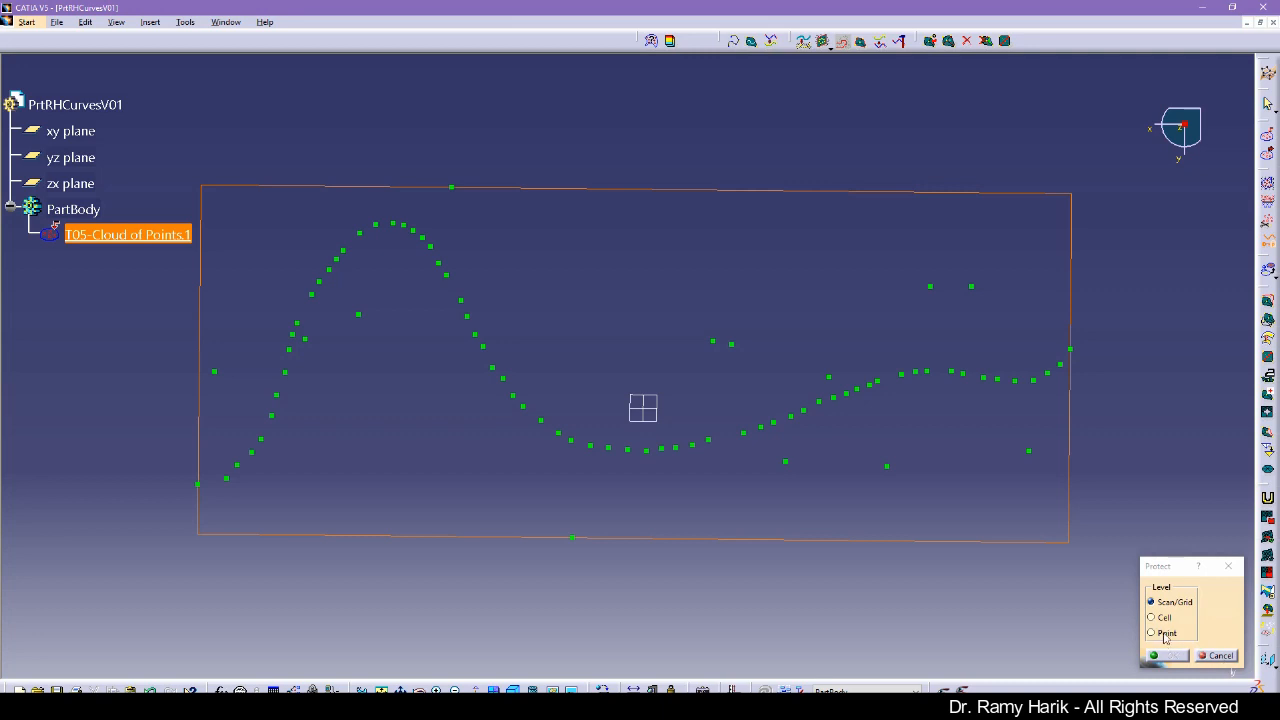
{"action": "left_click", "coordinate": [1165, 633]}
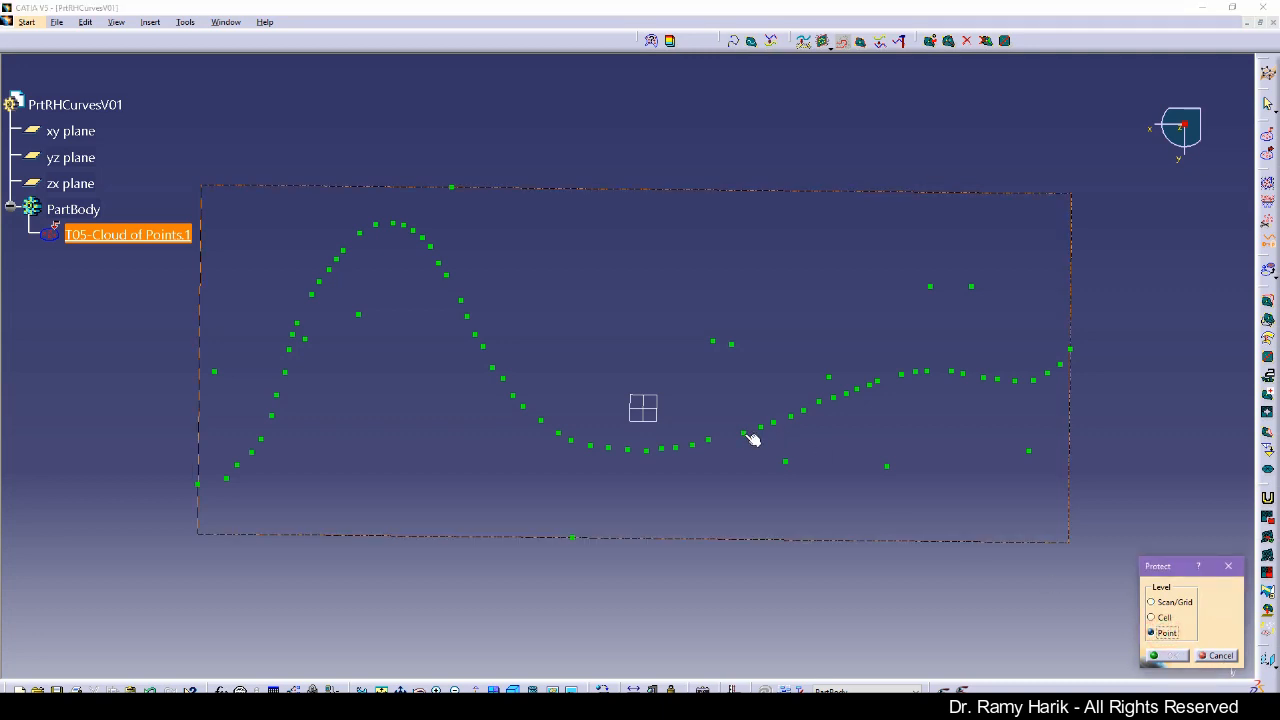
{"action": "left_click", "coordinate": [752, 440]}
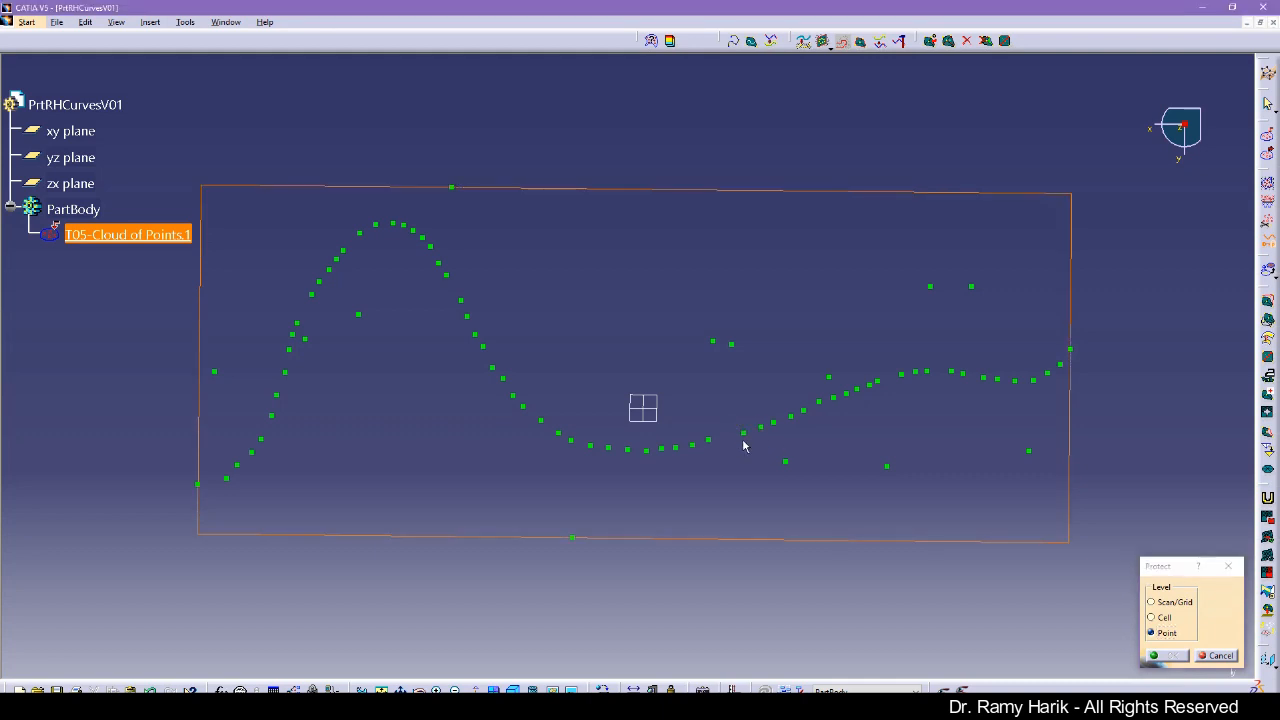
{"action": "left_click", "coordinate": [745, 436]}
{"action": "left_click", "coordinate": [1216, 655]}
{"action": "left_click", "coordinate": [923, 564]}
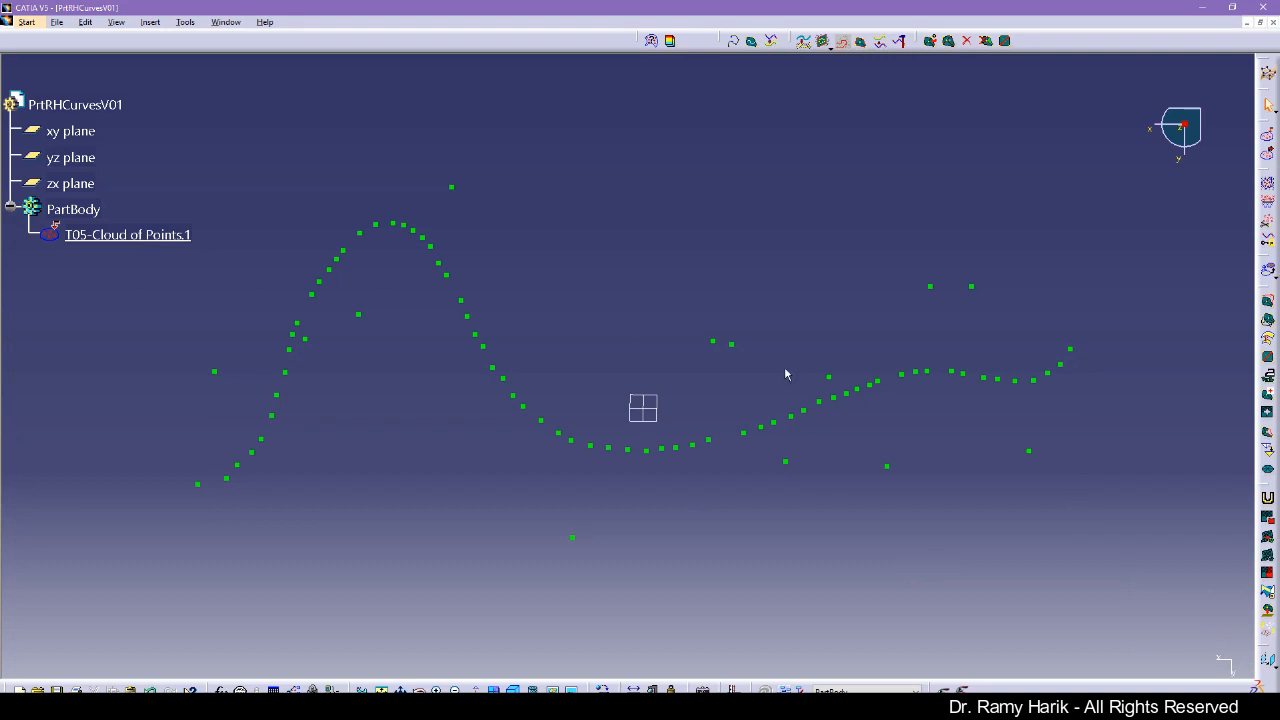
{"action": "left_click", "coordinate": [2, 320]}
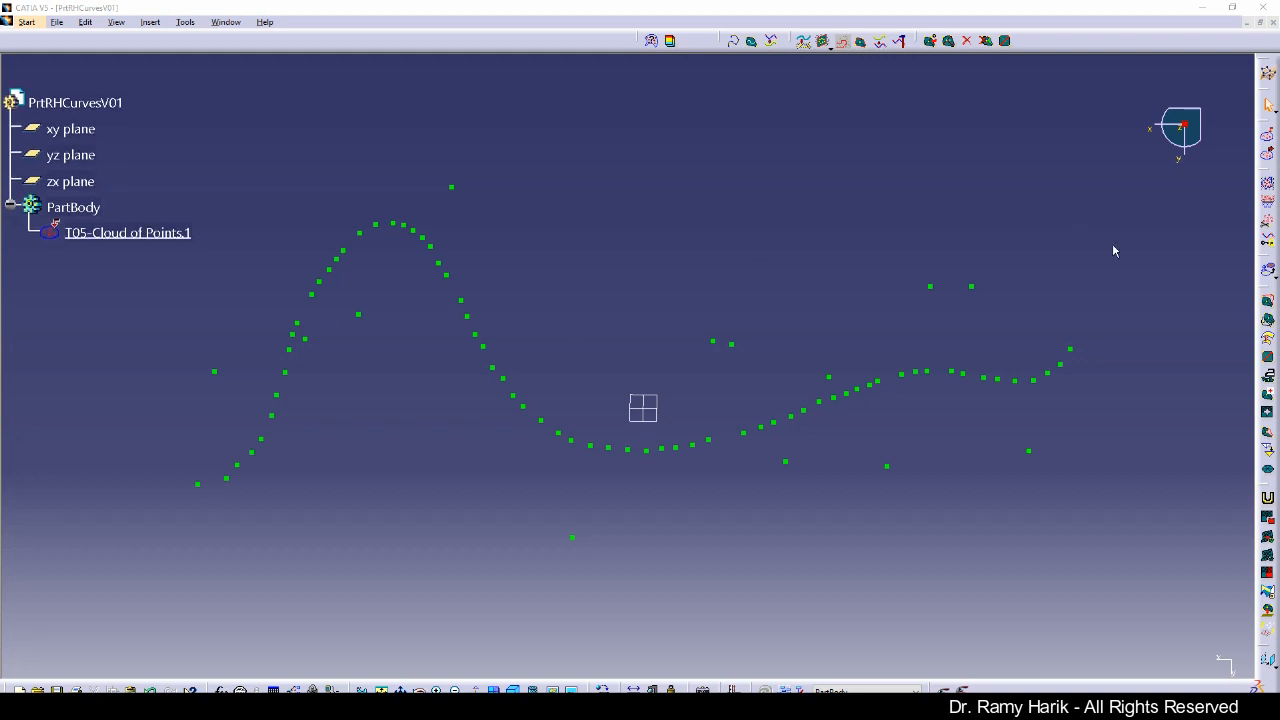
- Start Remove on the T05-Cloud of Points.1 cloud in Trap mode with a Polygonal trap type
{"action": "left_click", "coordinate": [1265, 226]}
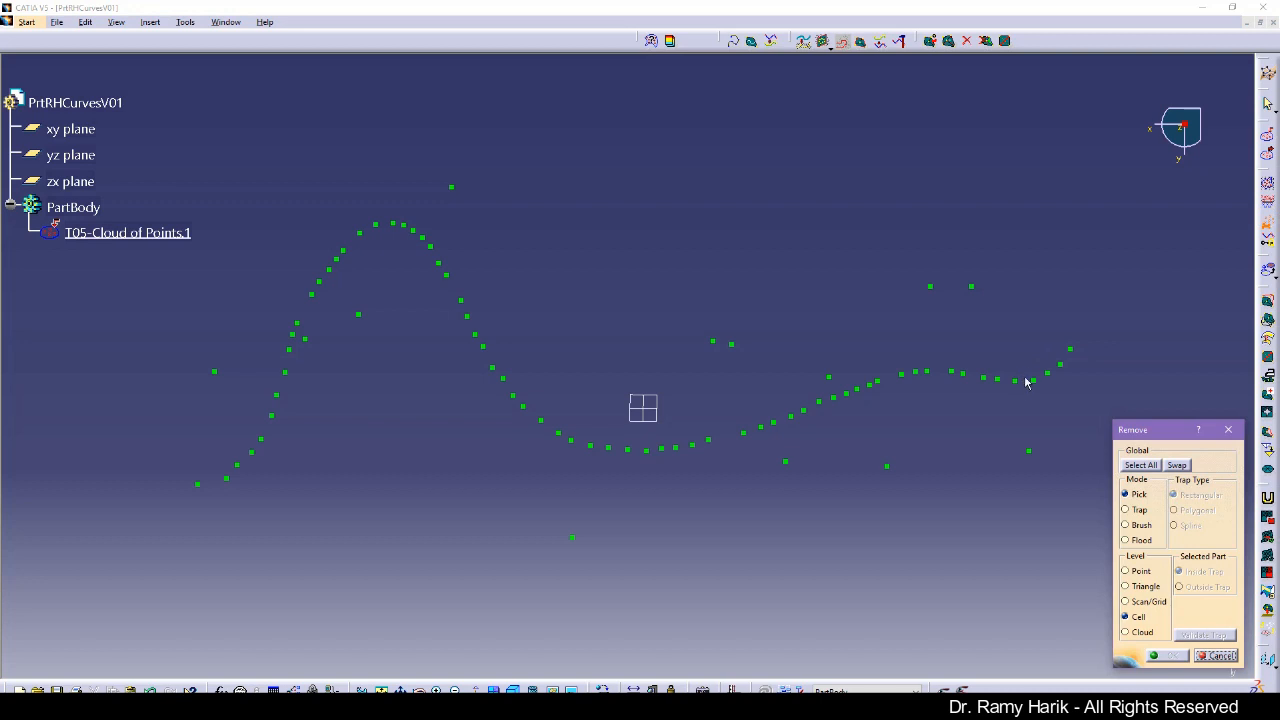
{"action": "left_click", "coordinate": [170, 234]}
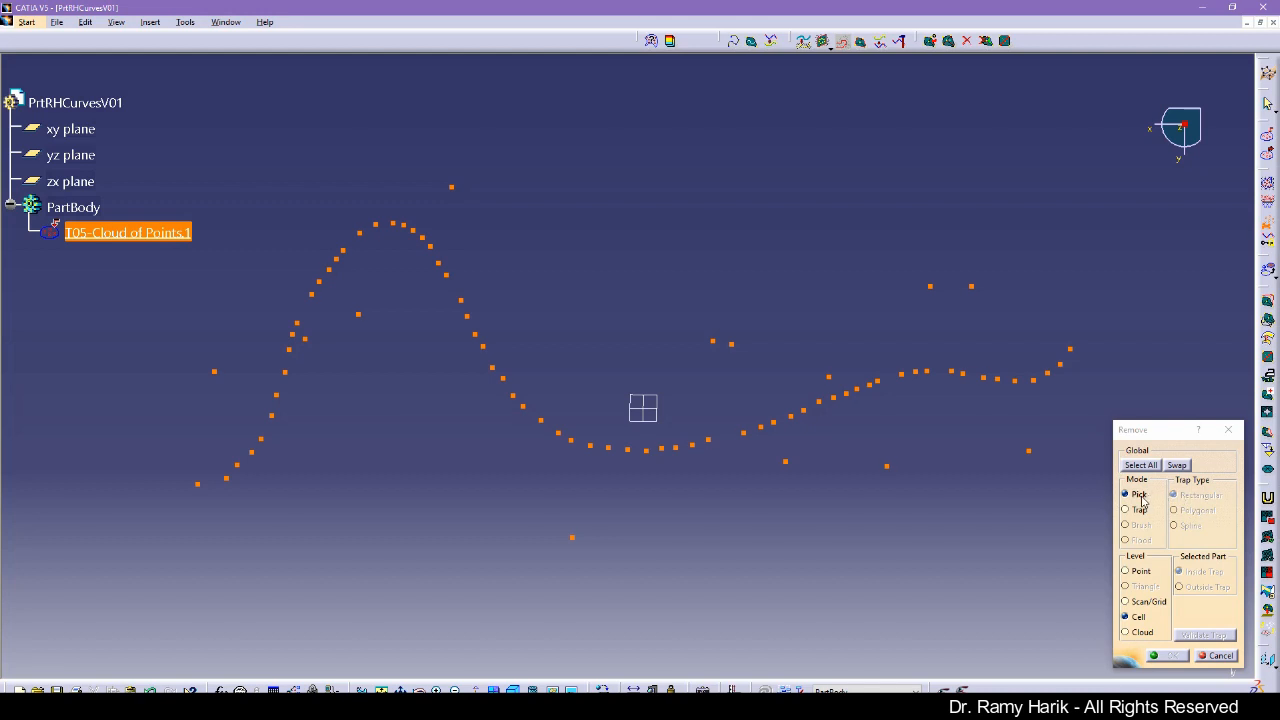
{"action": "left_click", "coordinate": [1, 350]}
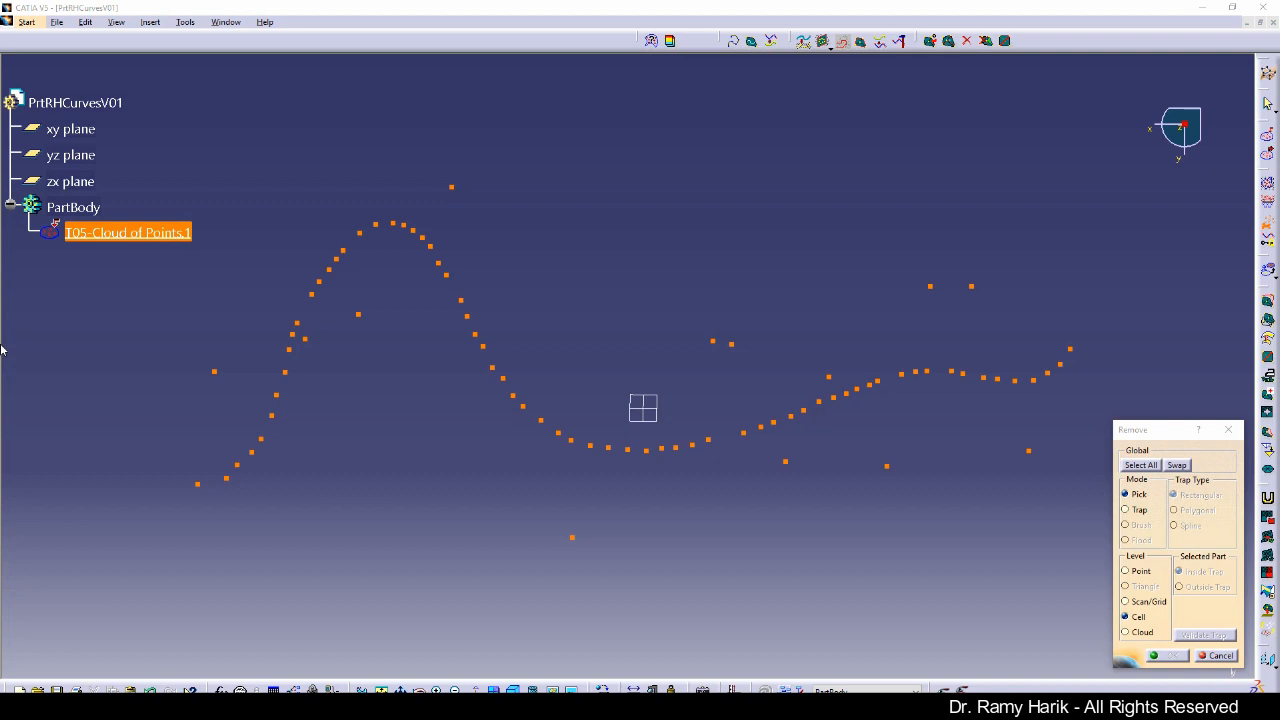
{"action": "left_click", "coordinate": [1130, 512]}
{"action": "left_click", "coordinate": [1129, 511]}
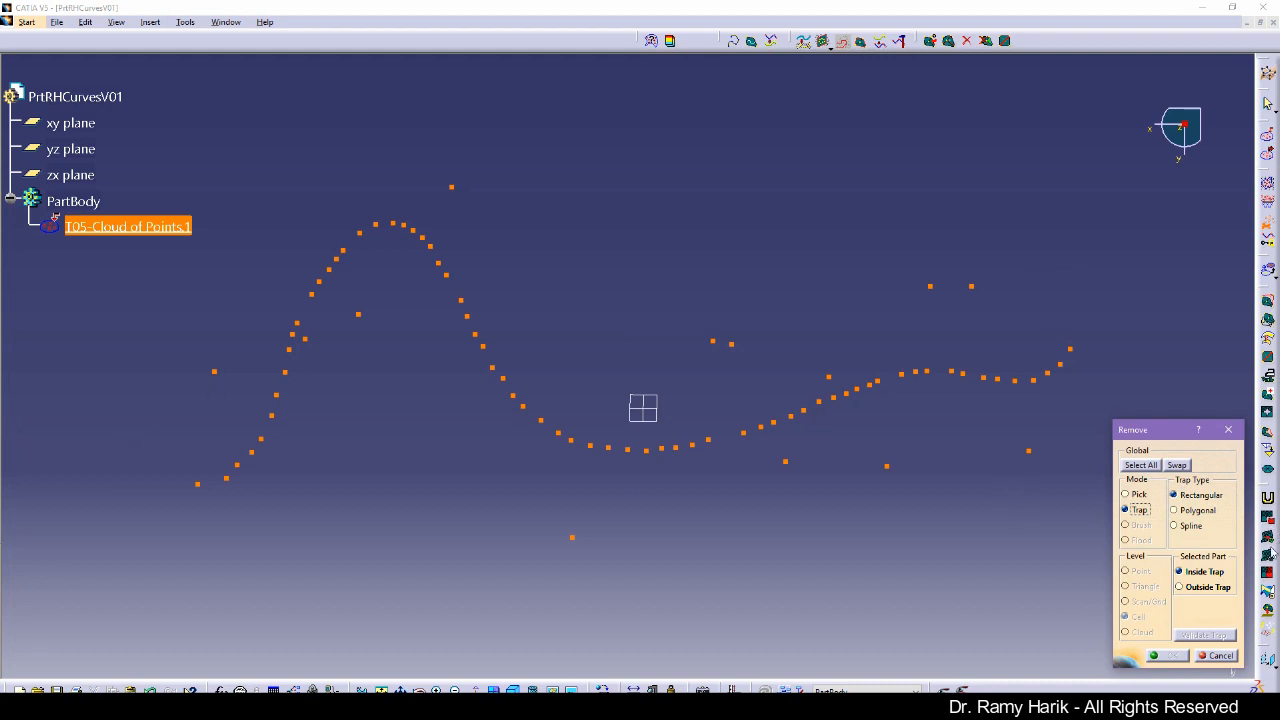
{"action": "left_click", "coordinate": [1176, 510]}
- Draw a closed polygonal trap closely around the curve's points, leaving the stray points outside, and slightly adjust the vertex below the valley
{"action": "left_click", "coordinate": [227, 491]}
{"action": "left_click", "coordinate": [178, 495]}
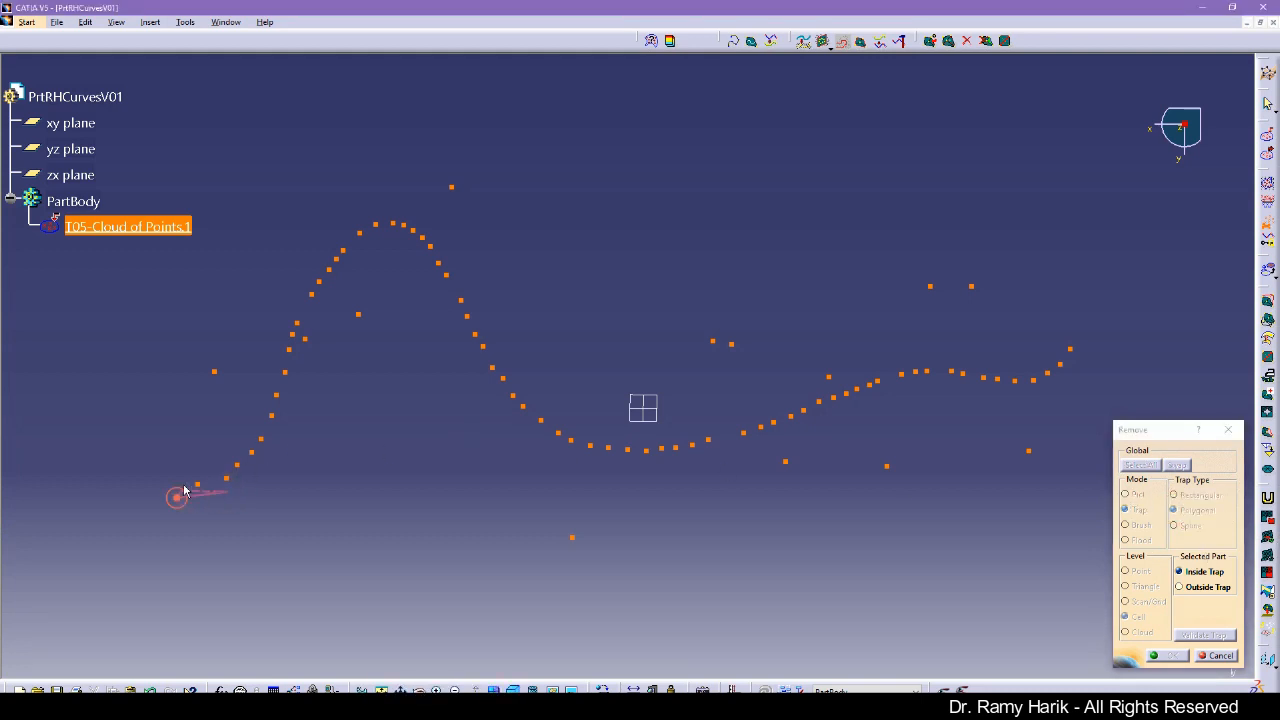
{"action": "left_click", "coordinate": [295, 307]}
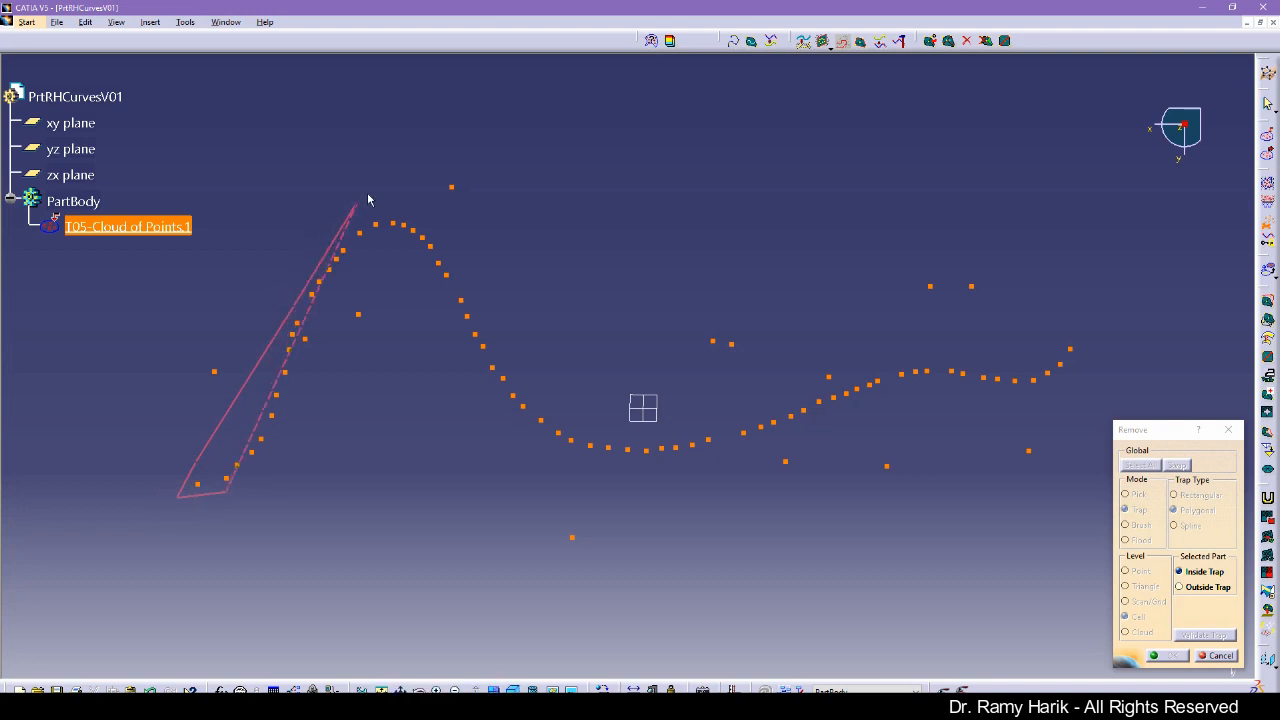
{"action": "left_click", "coordinate": [389, 192]}
{"action": "left_click", "coordinate": [456, 252]}
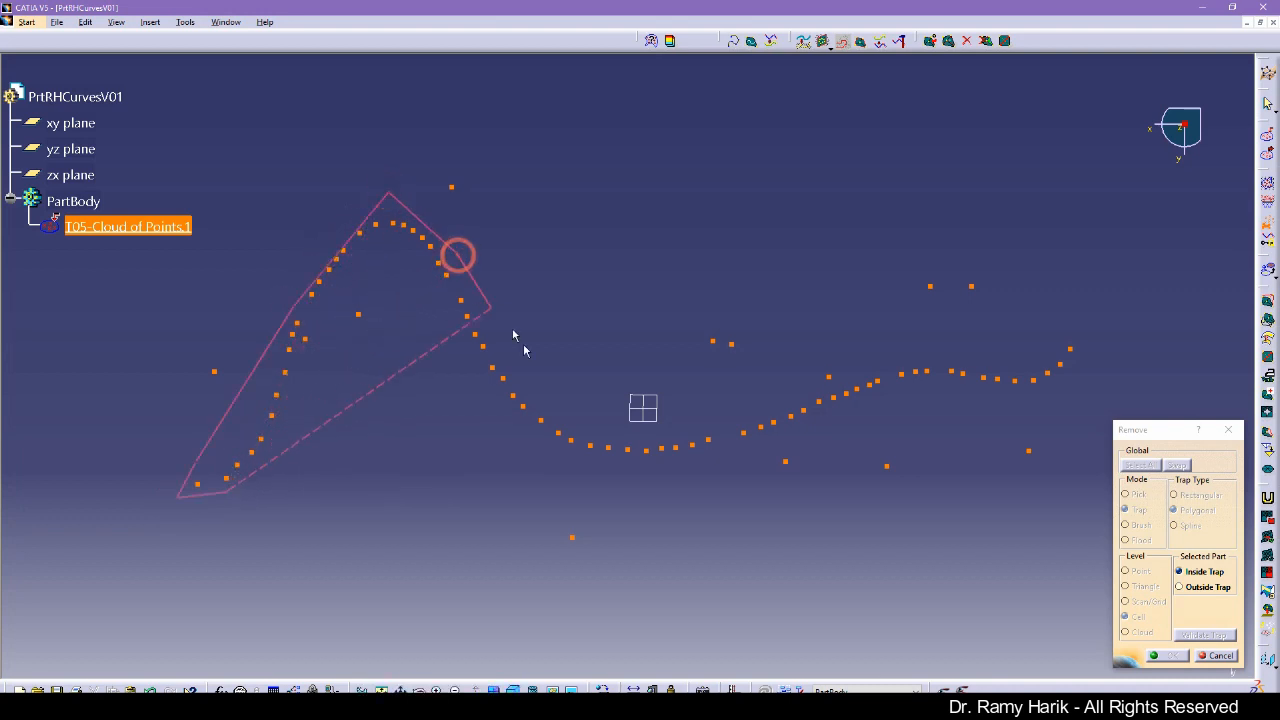
{"action": "left_click", "coordinate": [522, 376]}
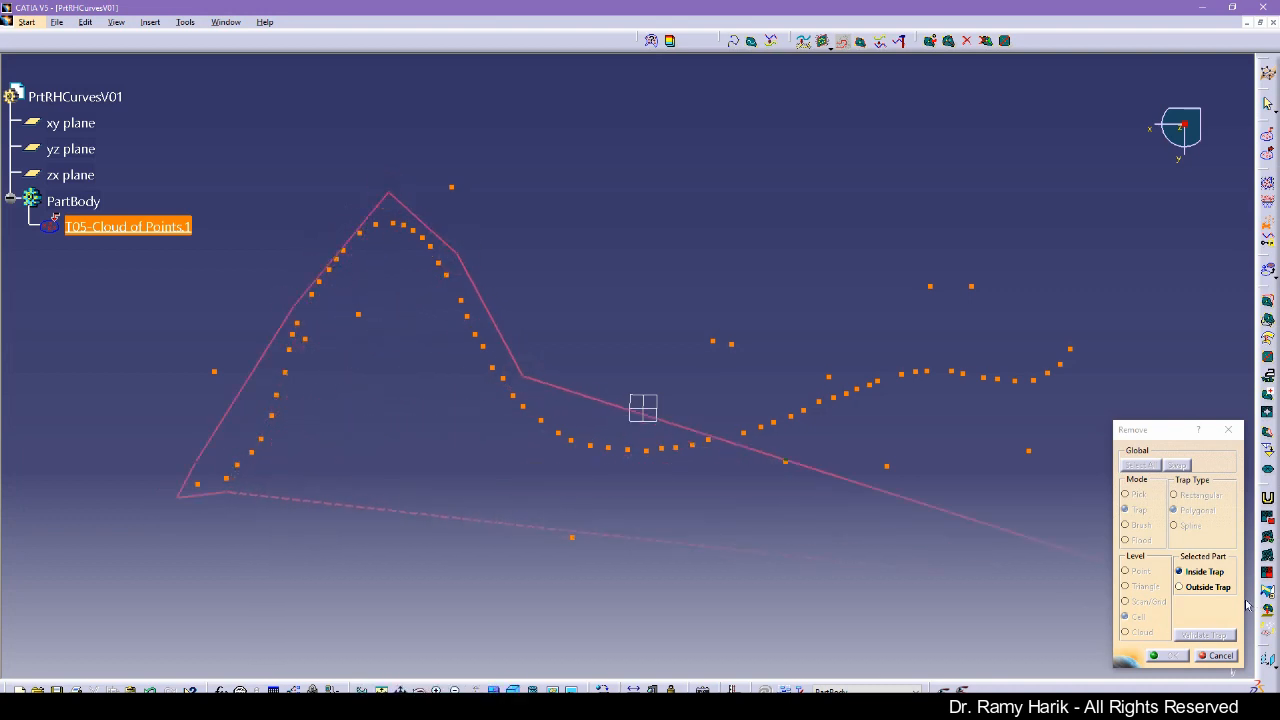
{"action": "left_click", "coordinate": [620, 438]}
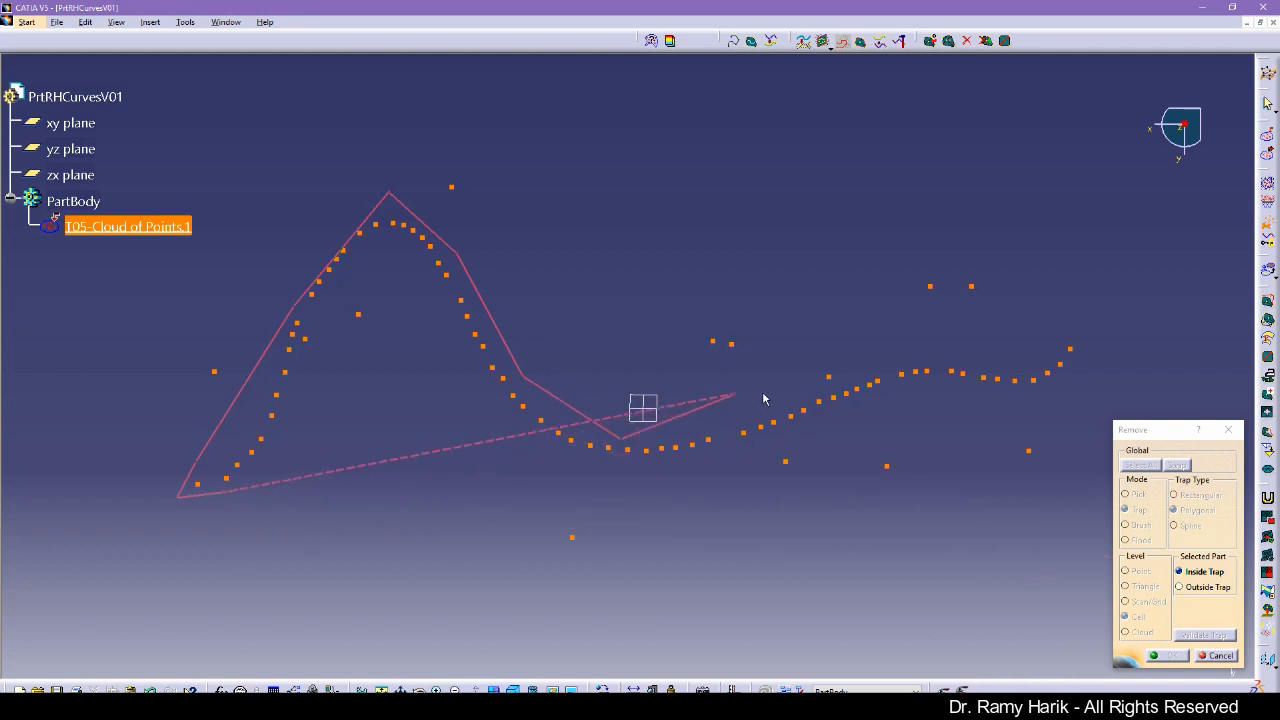
{"action": "left_click", "coordinate": [870, 370]}
{"action": "left_click", "coordinate": [1000, 347]}
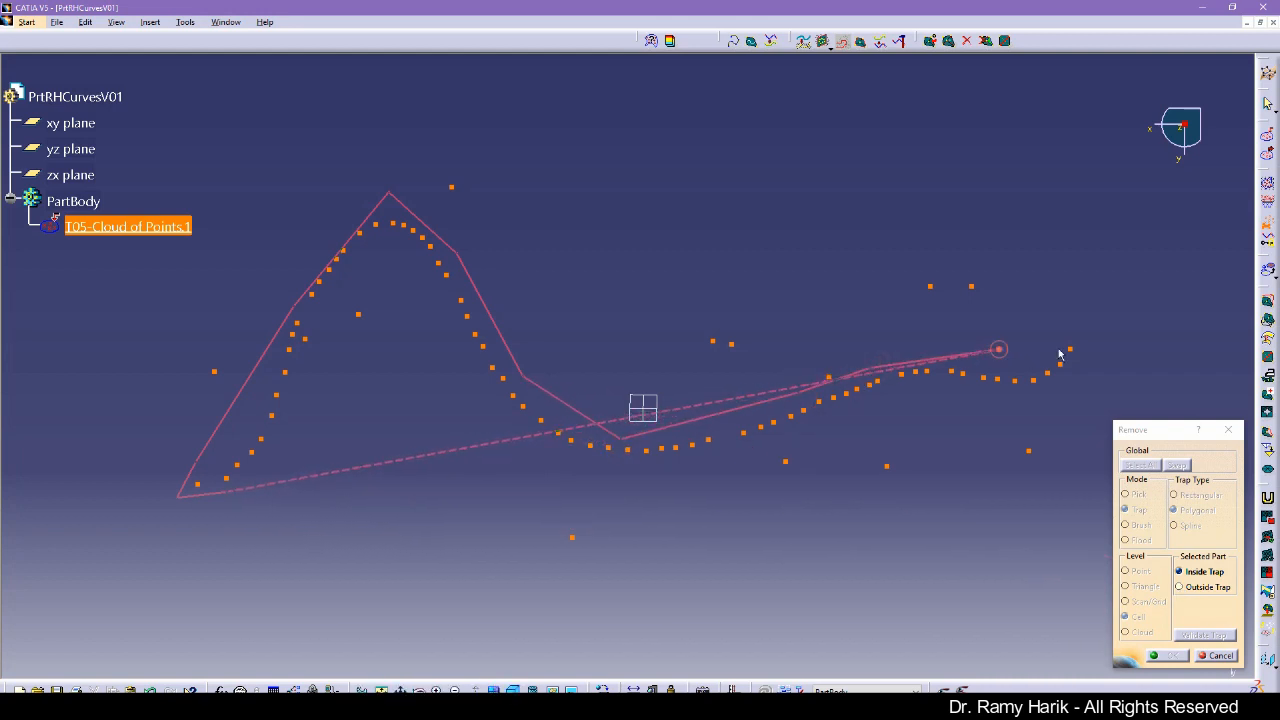
{"action": "left_click", "coordinate": [1102, 323]}
{"action": "left_click", "coordinate": [1098, 380]}
{"action": "left_click", "coordinate": [952, 398]}
{"action": "left_click", "coordinate": [827, 429]}
{"action": "left_click", "coordinate": [695, 464]}
{"action": "left_click", "coordinate": [546, 461]}
{"action": "left_click", "coordinate": [452, 368]}
{"action": "left_click", "coordinate": [412, 281]}
{"action": "left_click", "coordinate": [362, 264]}
{"action": "left_click", "coordinate": [305, 318]}
{"action": "left_click", "coordinate": [294, 352]}
{"action": "left_click", "coordinate": [300, 412]}
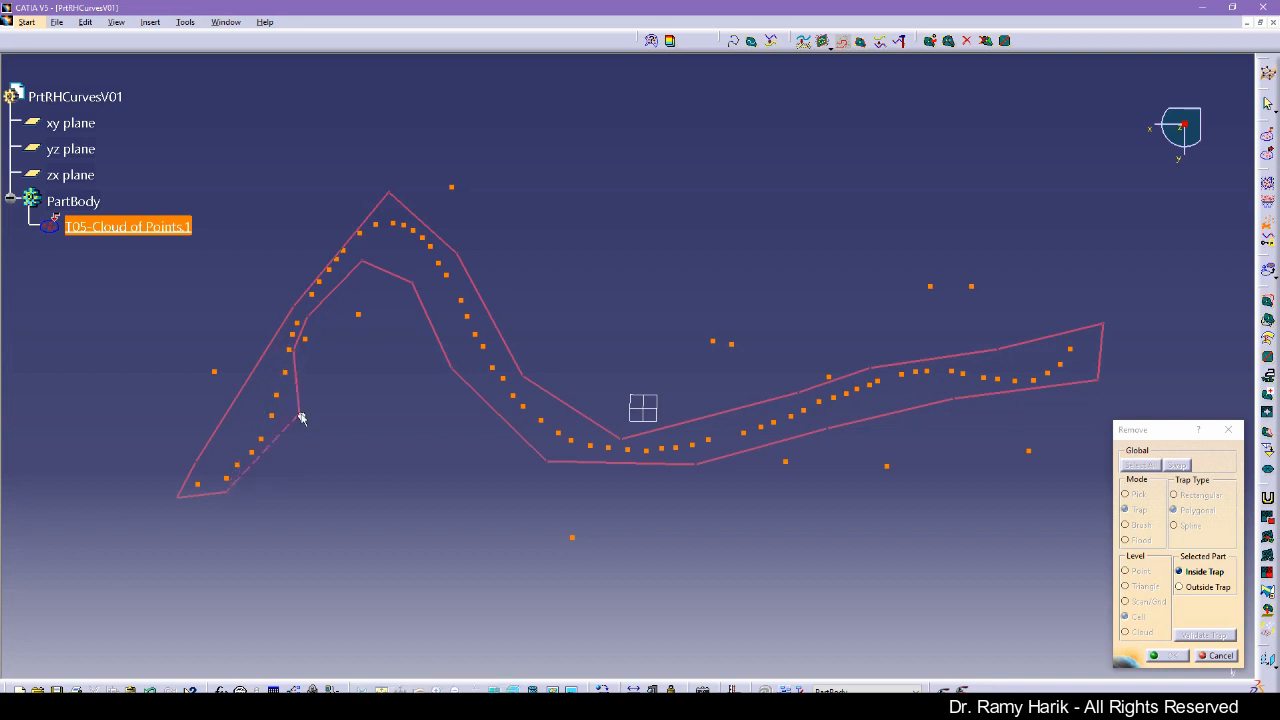
{"action": "double_click", "coordinate": [287, 474]}
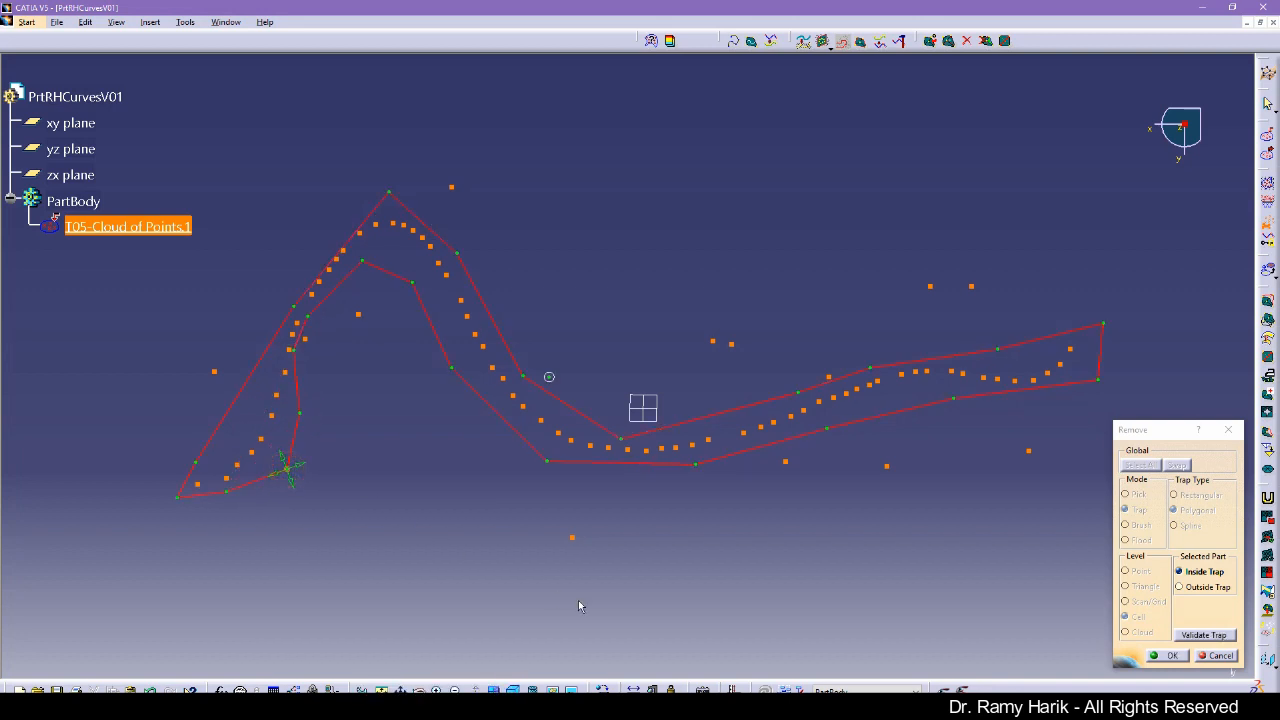
{"action": "left_click", "coordinate": [550, 462]}
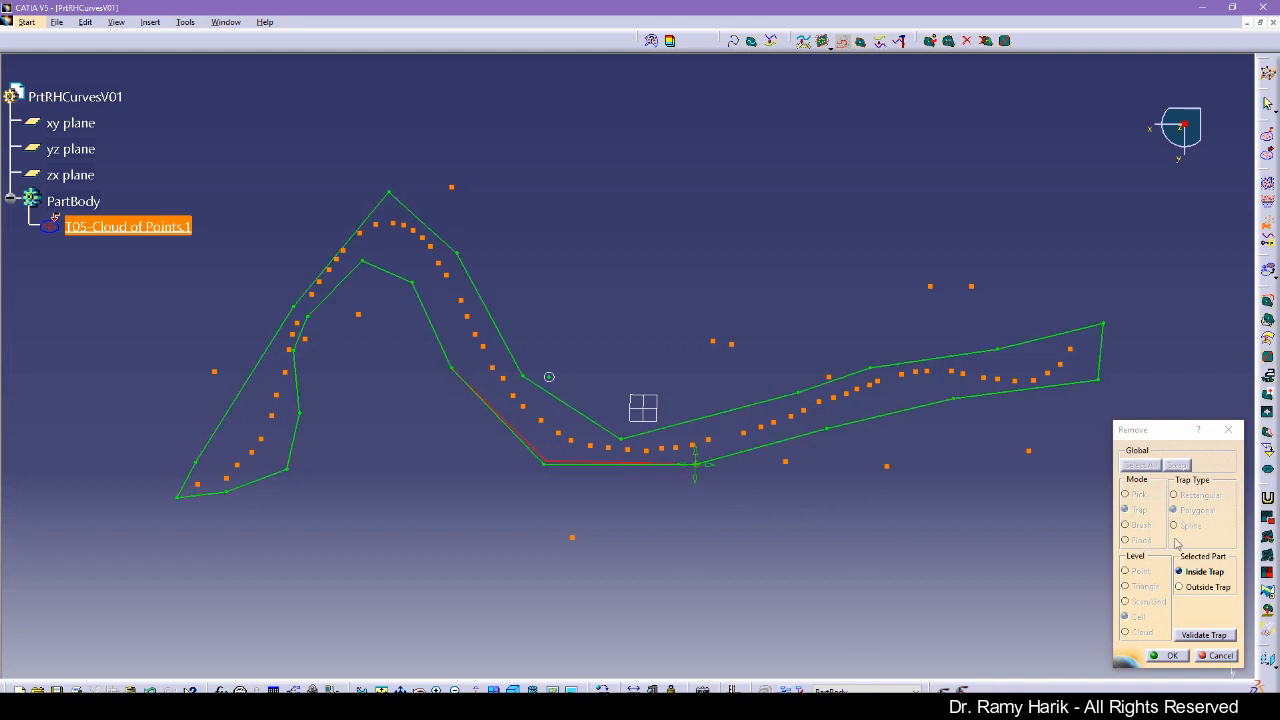
- Remove the cloud points lying outside the trap by validating it with the Outside Trap option
{"action": "left_click", "coordinate": [1180, 588]}
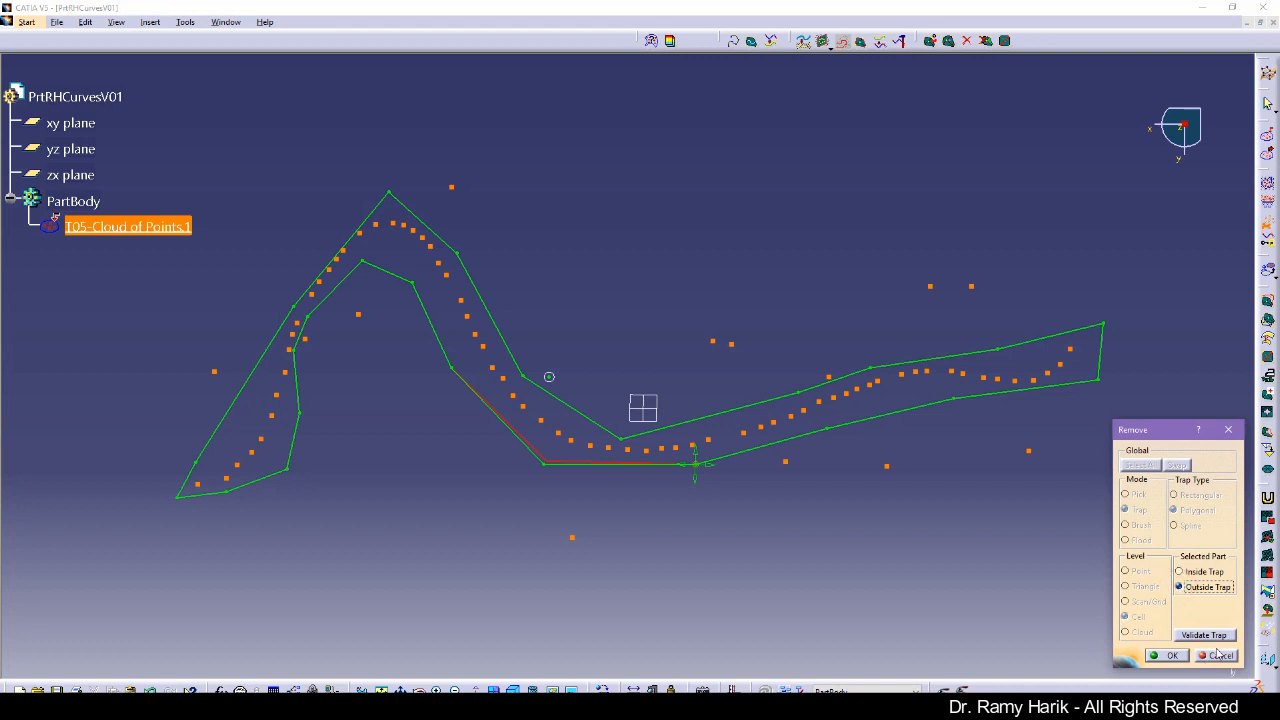
{"action": "left_click", "coordinate": [1207, 635]}
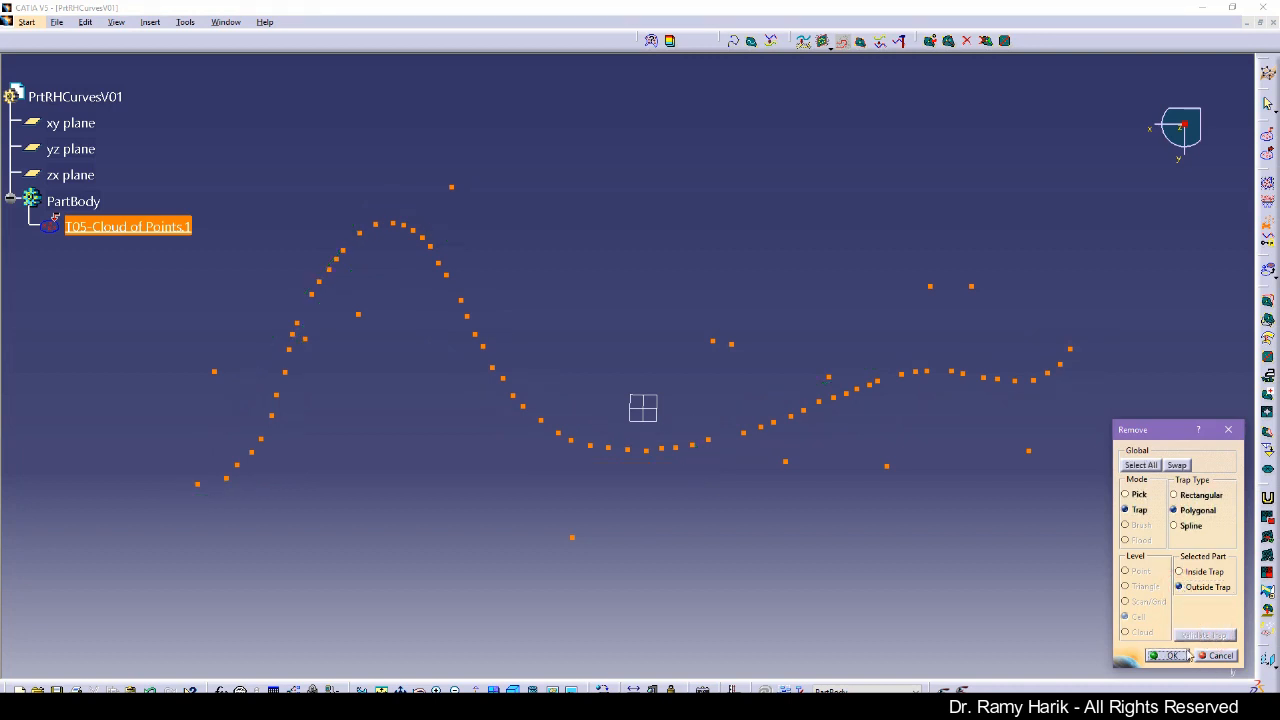
{"action": "left_click", "coordinate": [1162, 656]}
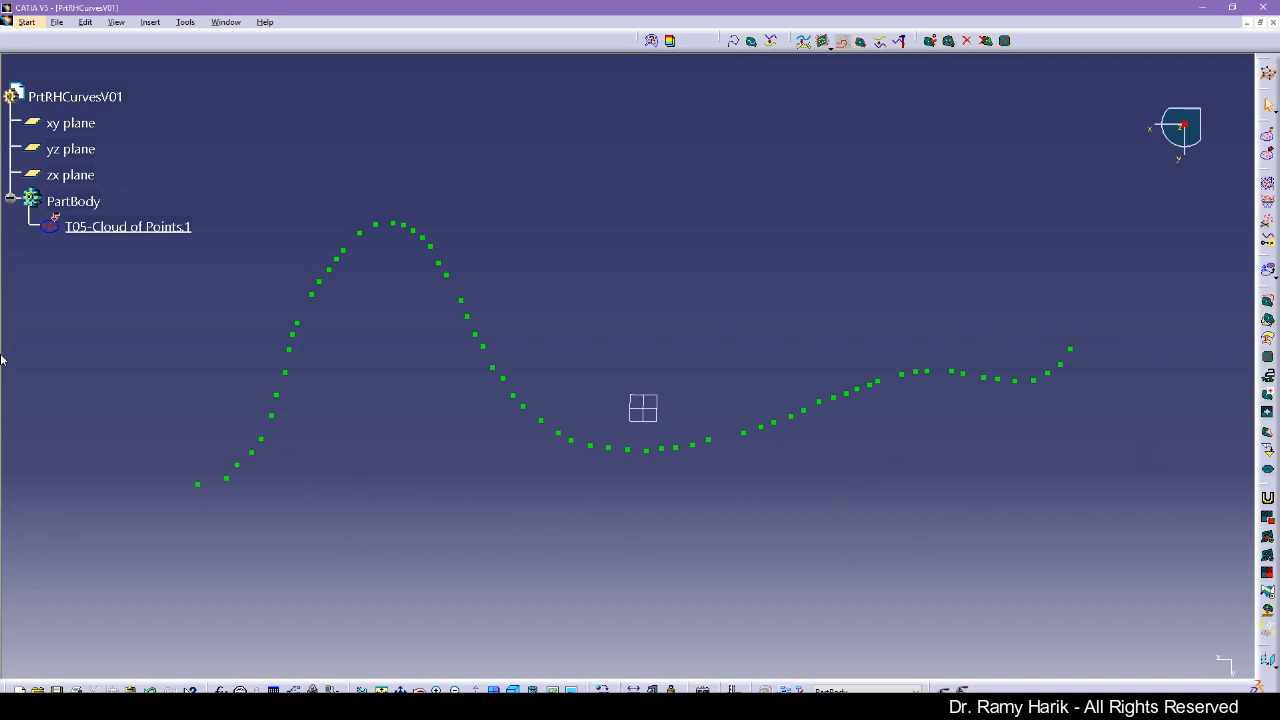
{"action": "left_click", "coordinate": [7, 399]}
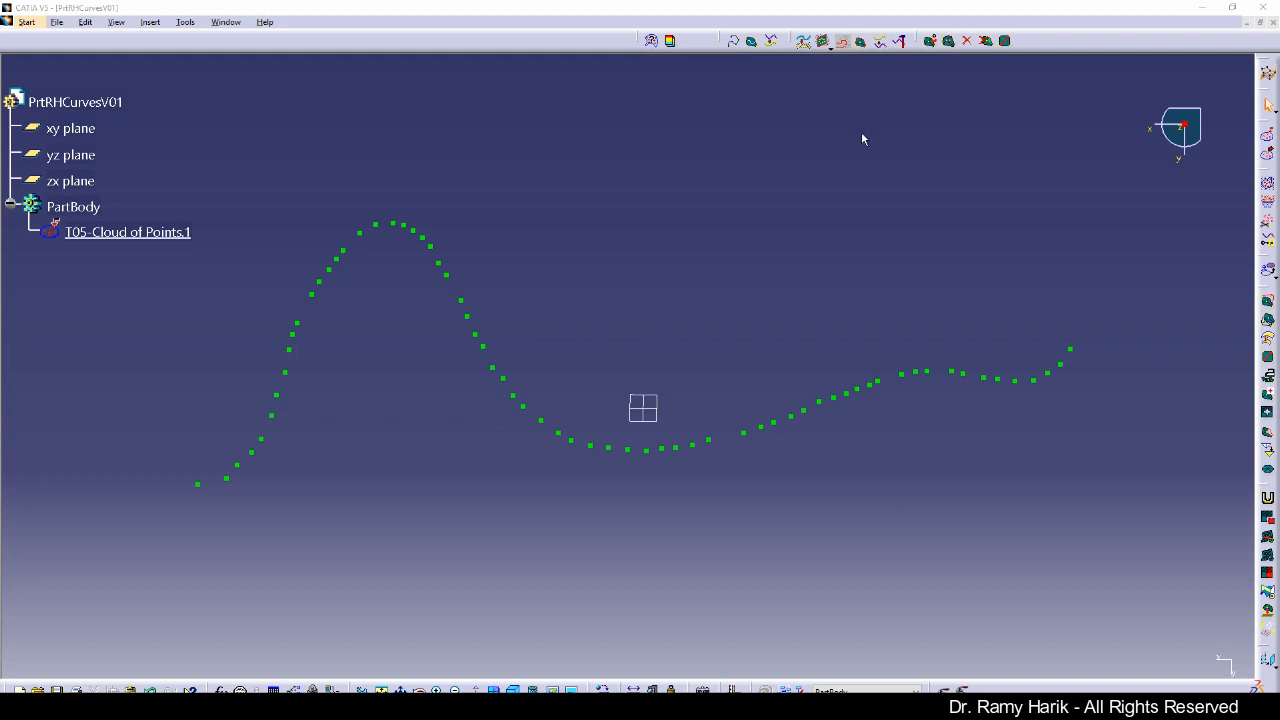
- Create a scan on the cleaned cloud by picking its points in order along the curve, from the lower-left end to the upper-right end
{"action": "left_click", "coordinate": [845, 44]}
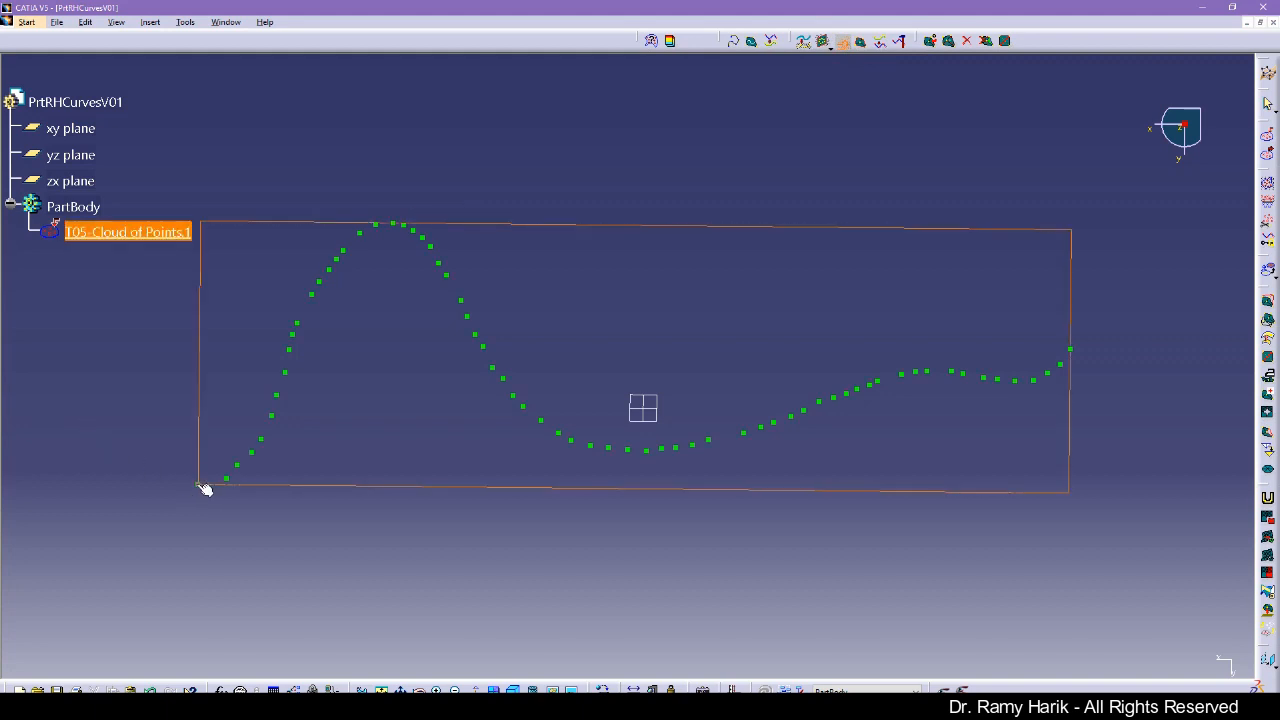
{"action": "left_click", "coordinate": [236, 483]}
{"action": "left_click", "coordinate": [237, 465]}
{"action": "left_click", "coordinate": [251, 452]}
{"action": "left_click", "coordinate": [261, 439]}
{"action": "left_click", "coordinate": [271, 415]}
{"action": "left_click", "coordinate": [277, 396]}
{"action": "left_click", "coordinate": [285, 372]}
{"action": "left_click", "coordinate": [289, 349]}
{"action": "left_click", "coordinate": [292, 334]}
{"action": "left_click", "coordinate": [297, 322]}
{"action": "left_click", "coordinate": [312, 295]}
{"action": "left_click", "coordinate": [319, 281]}
{"action": "left_click", "coordinate": [329, 270]}
{"action": "left_click", "coordinate": [336, 259]}
{"action": "left_click", "coordinate": [343, 249]}
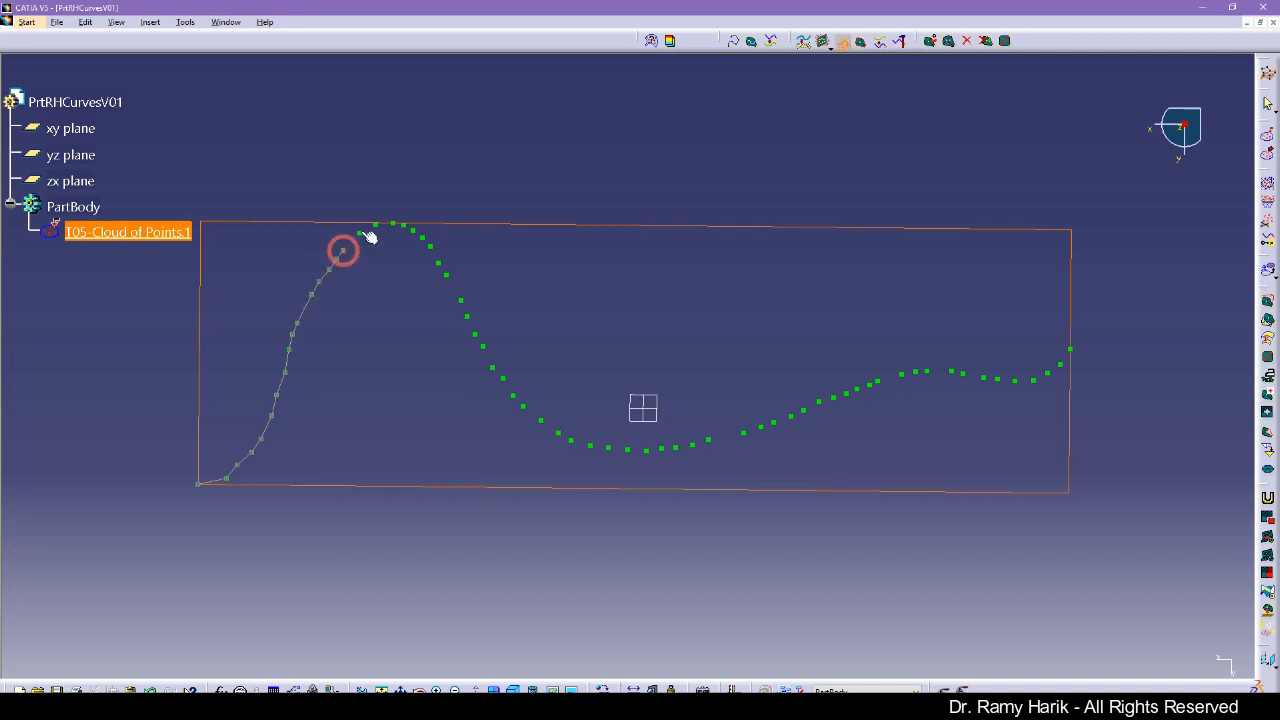
{"action": "left_click", "coordinate": [359, 233]}
{"action": "left_click", "coordinate": [376, 224]}
{"action": "left_click", "coordinate": [393, 223]}
{"action": "left_click", "coordinate": [411, 230]}
{"action": "left_click", "coordinate": [423, 237]}
{"action": "left_click", "coordinate": [431, 247]}
{"action": "left_click", "coordinate": [438, 263]}
{"action": "left_click", "coordinate": [446, 274]}
{"action": "left_click", "coordinate": [460, 301]}
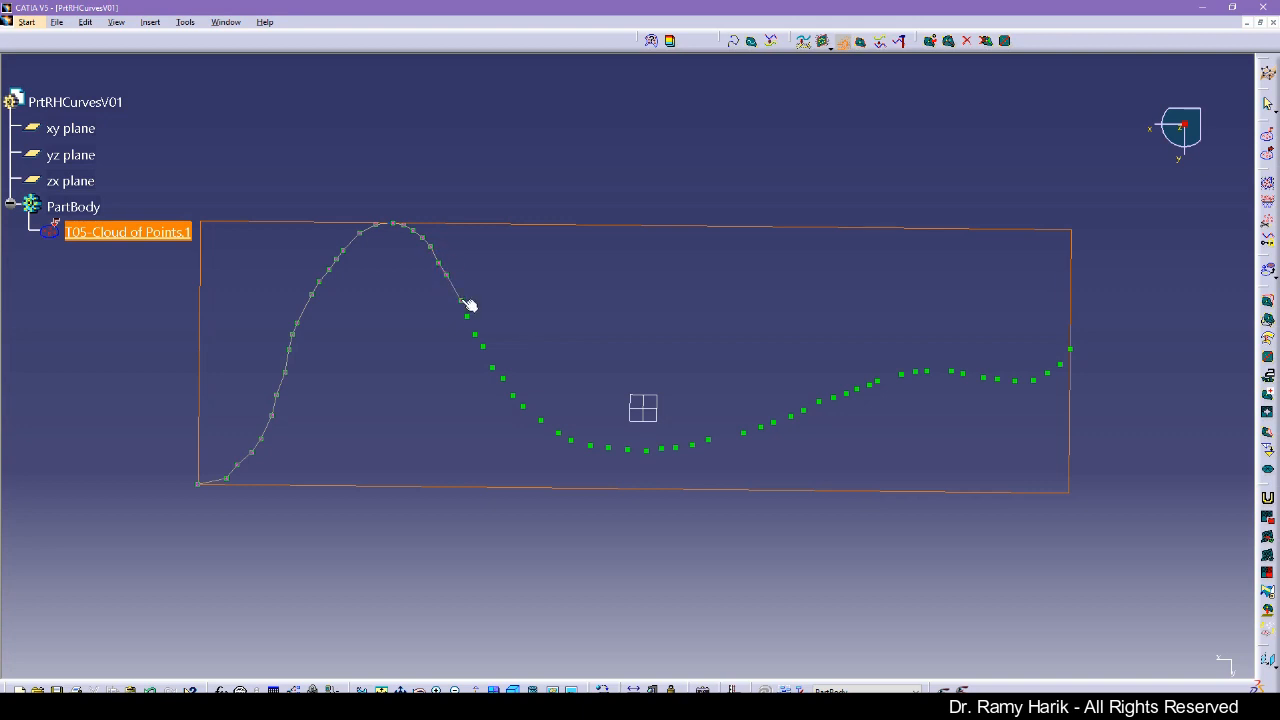
{"action": "left_click", "coordinate": [467, 317]}
{"action": "left_click", "coordinate": [475, 334]}
{"action": "left_click", "coordinate": [483, 346]}
{"action": "left_click", "coordinate": [492, 368]}
{"action": "left_click", "coordinate": [502, 378]}
{"action": "left_click", "coordinate": [519, 400]}
{"action": "left_click", "coordinate": [542, 420]}
{"action": "left_click", "coordinate": [557, 433]}
{"action": "left_click", "coordinate": [572, 441]}
{"action": "left_click", "coordinate": [591, 445]}
{"action": "left_click", "coordinate": [608, 447]}
{"action": "left_click", "coordinate": [627, 449]}
{"action": "left_click", "coordinate": [647, 451]}
{"action": "left_click", "coordinate": [661, 449]}
{"action": "left_click", "coordinate": [677, 447]}
{"action": "left_click", "coordinate": [692, 444]}
{"action": "left_click", "coordinate": [708, 440]}
{"action": "left_click", "coordinate": [742, 433]}
{"action": "left_click", "coordinate": [761, 427]}
{"action": "left_click", "coordinate": [774, 422]}
{"action": "left_click", "coordinate": [790, 415]}
{"action": "left_click", "coordinate": [804, 410]}
{"action": "left_click", "coordinate": [819, 401]}
{"action": "left_click", "coordinate": [834, 397]}
{"action": "left_click", "coordinate": [846, 392]}
{"action": "left_click", "coordinate": [857, 388]}
{"action": "left_click", "coordinate": [878, 381]}
{"action": "left_click", "coordinate": [902, 374]}
{"action": "left_click", "coordinate": [916, 372]}
{"action": "left_click", "coordinate": [926, 372]}
{"action": "left_click", "coordinate": [950, 372]}
{"action": "left_click", "coordinate": [962, 374]}
{"action": "left_click", "coordinate": [986, 379]}
{"action": "left_click", "coordinate": [998, 379]}
{"action": "left_click", "coordinate": [1018, 381]}
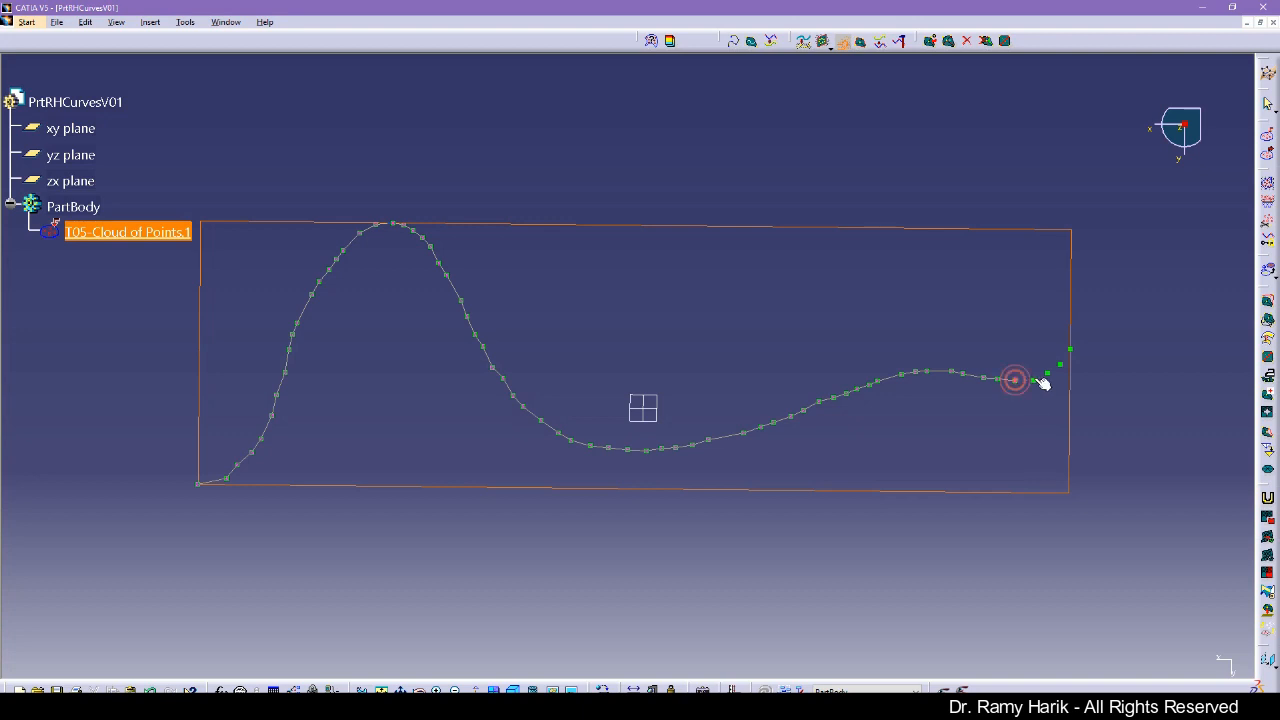
{"action": "left_click", "coordinate": [1034, 380]}
{"action": "left_click", "coordinate": [1048, 373]}
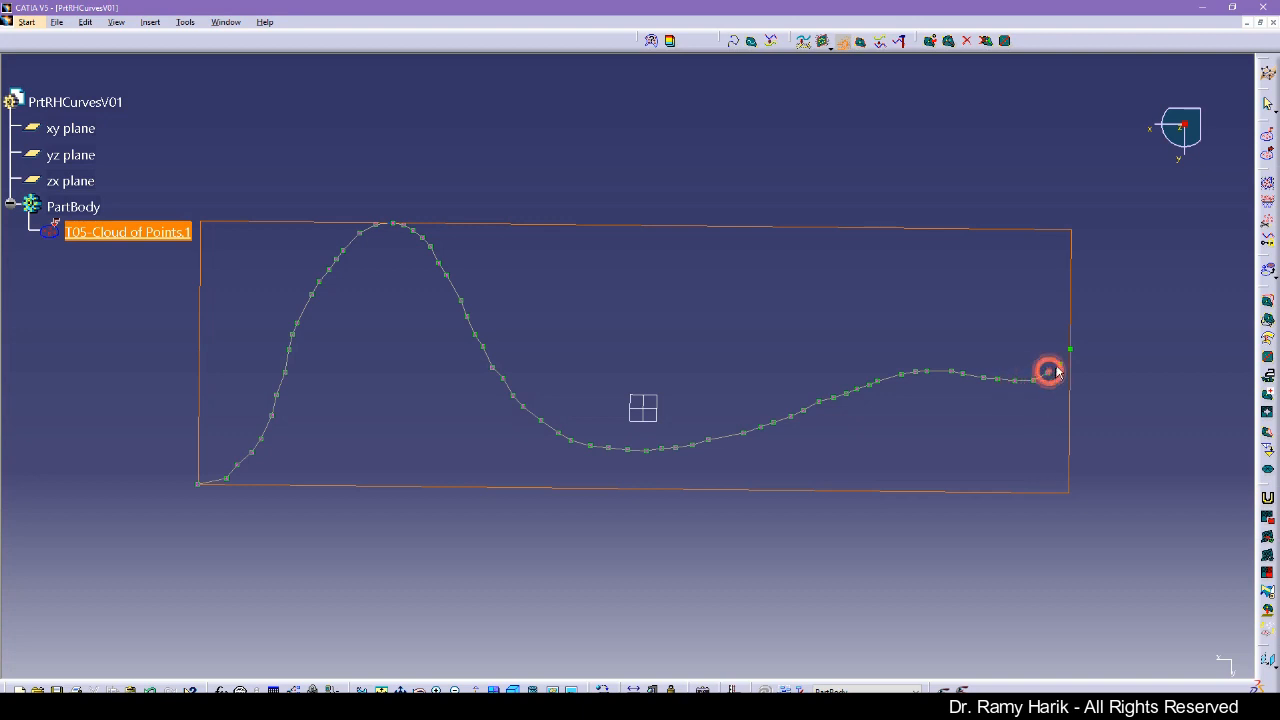
{"action": "left_click", "coordinate": [1060, 364]}
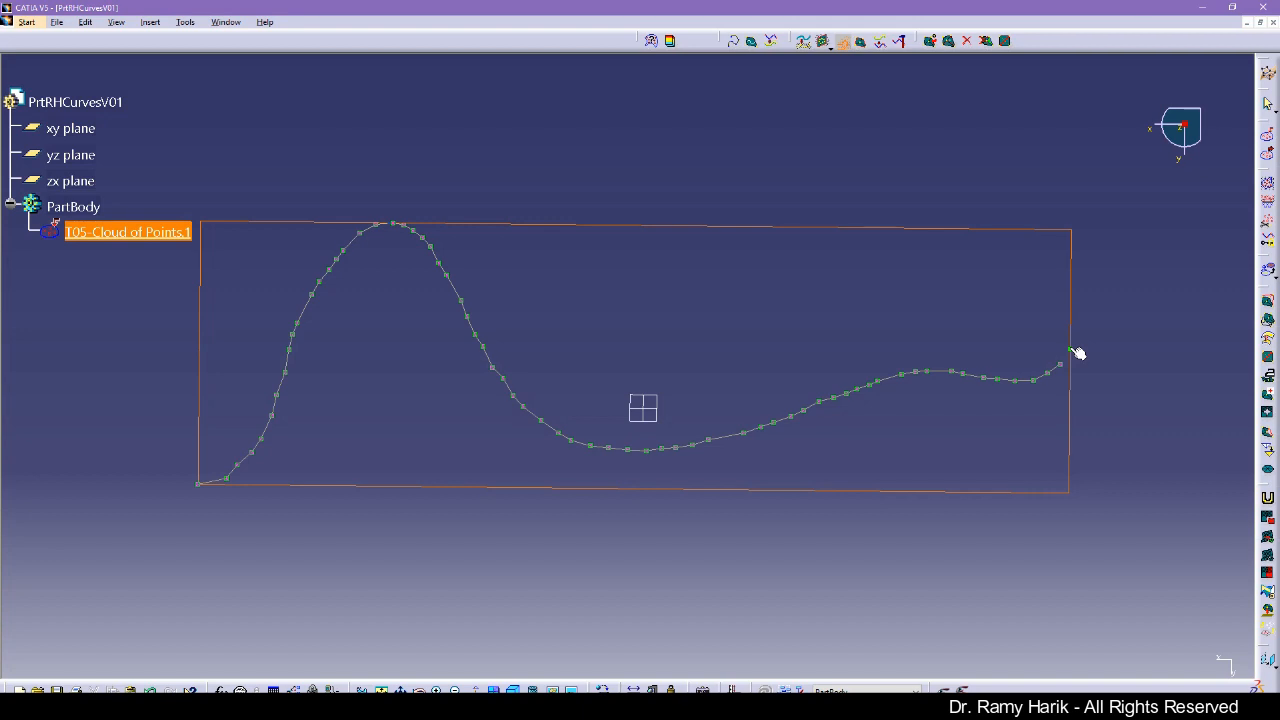
{"action": "double_click", "coordinate": [1075, 352]}
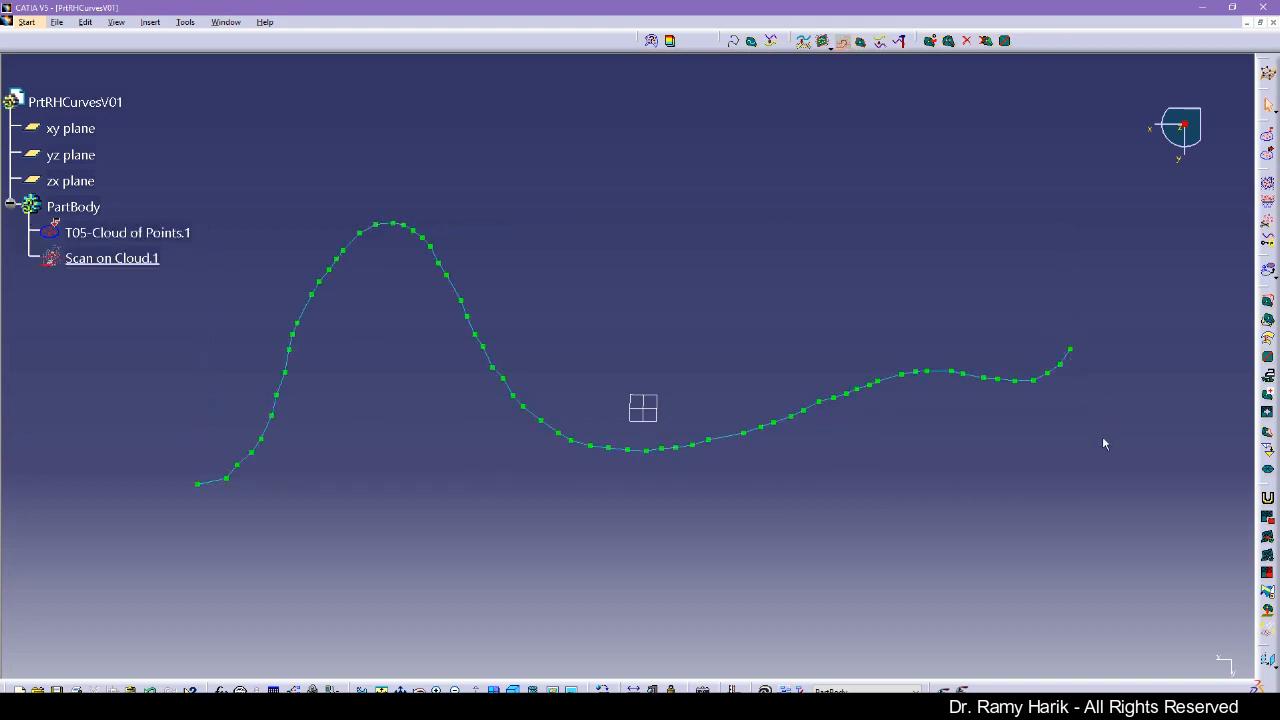
- Hide the T05-Cloud of Points.1 cloud so that only the scan is displayed
{"action": "left_click", "coordinate": [106, 262]}
{"action": "right_click", "coordinate": [125, 236]}
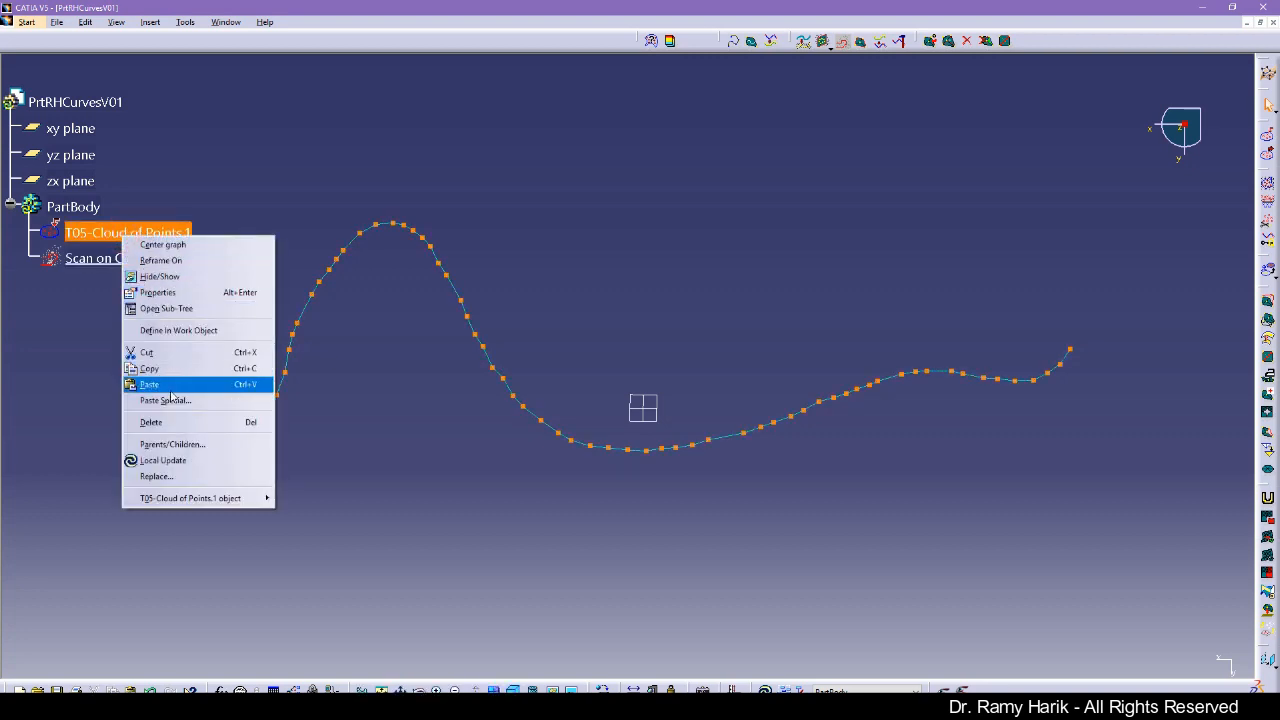
{"action": "left_click", "coordinate": [168, 277]}
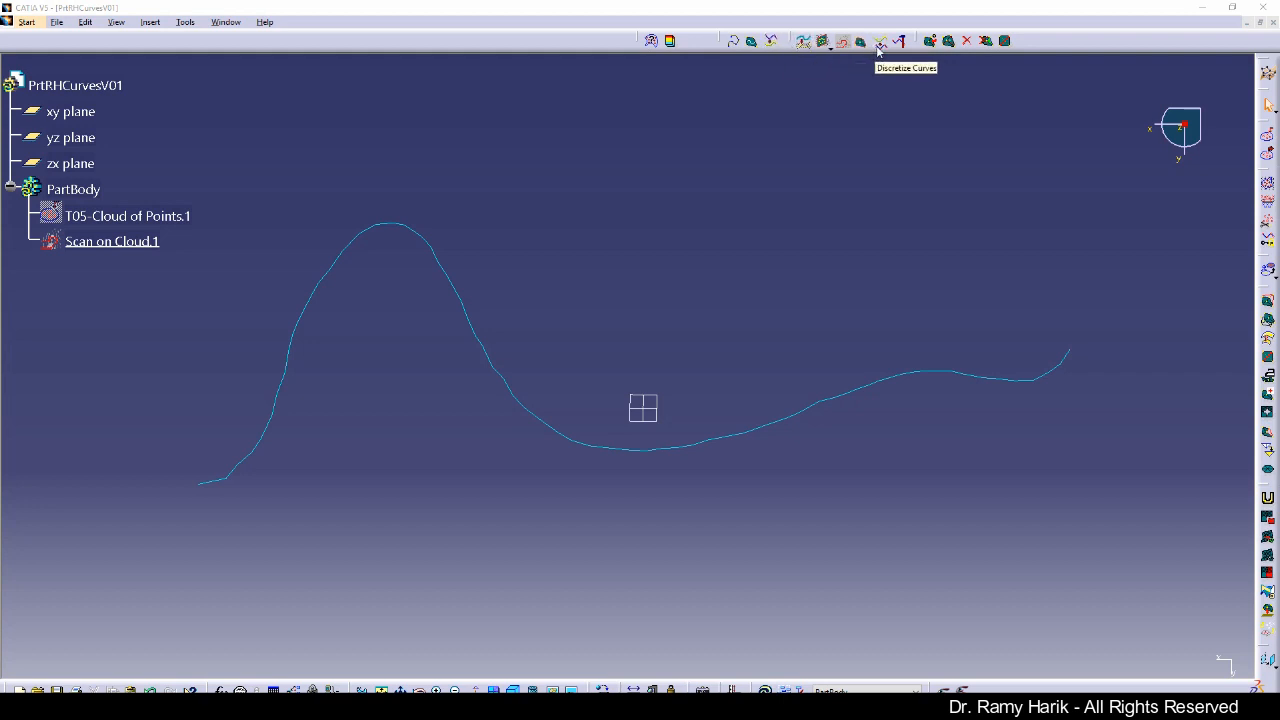
- Preview a Curve from Scan on Scan on Cloud.1 using Smoothing with 0.1 mm tolerance, maximum order 6 and 20 maximum segments
{"action": "left_click", "coordinate": [773, 43]}
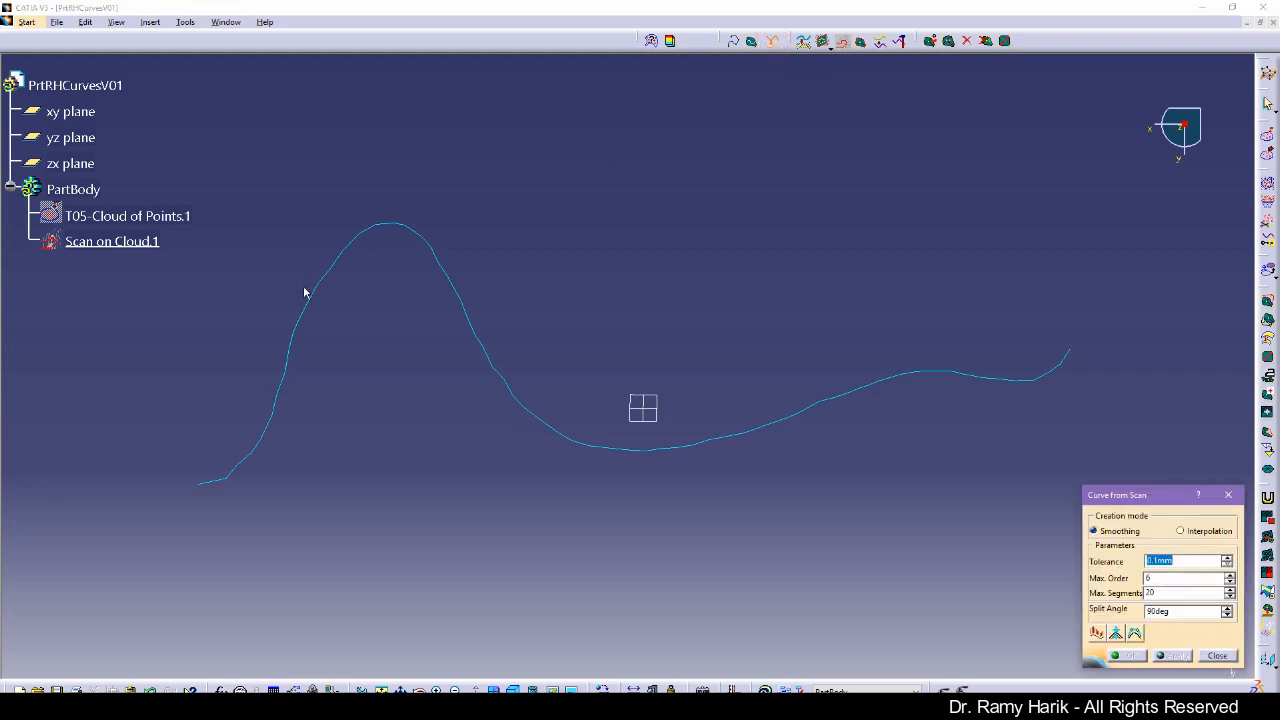
{"action": "left_click", "coordinate": [481, 348]}
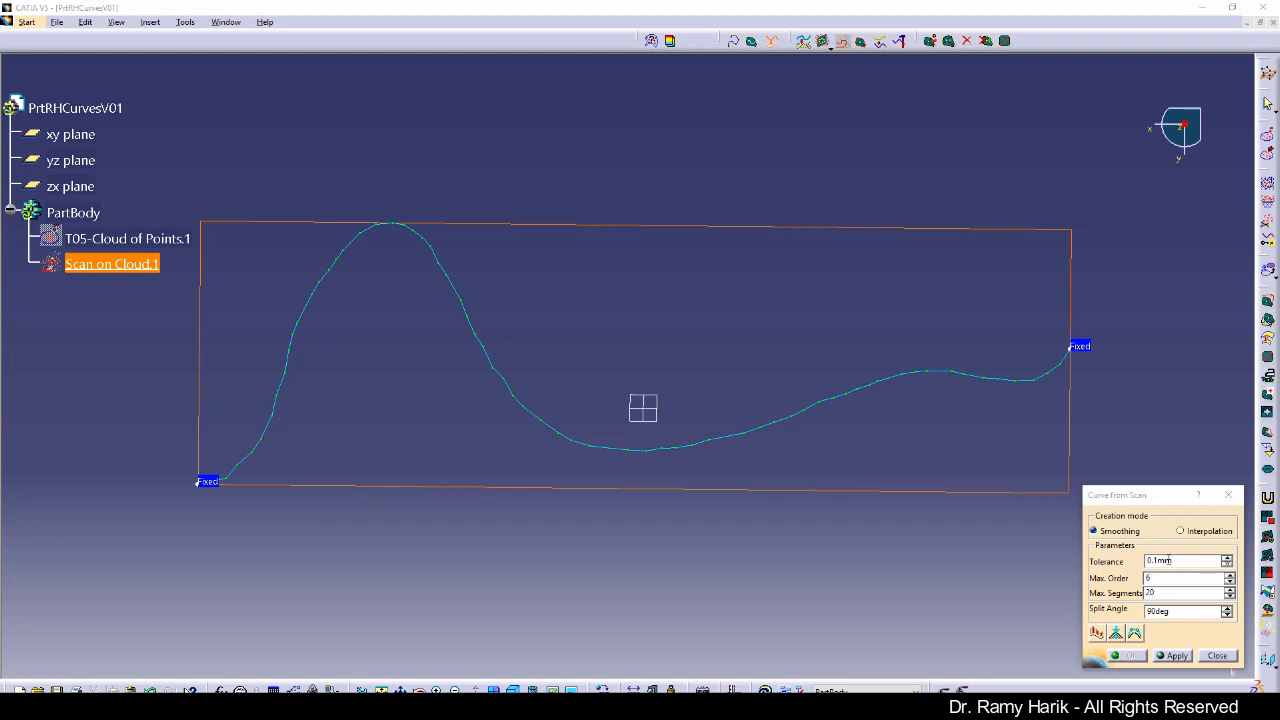
{"action": "left_click", "coordinate": [1166, 656]}
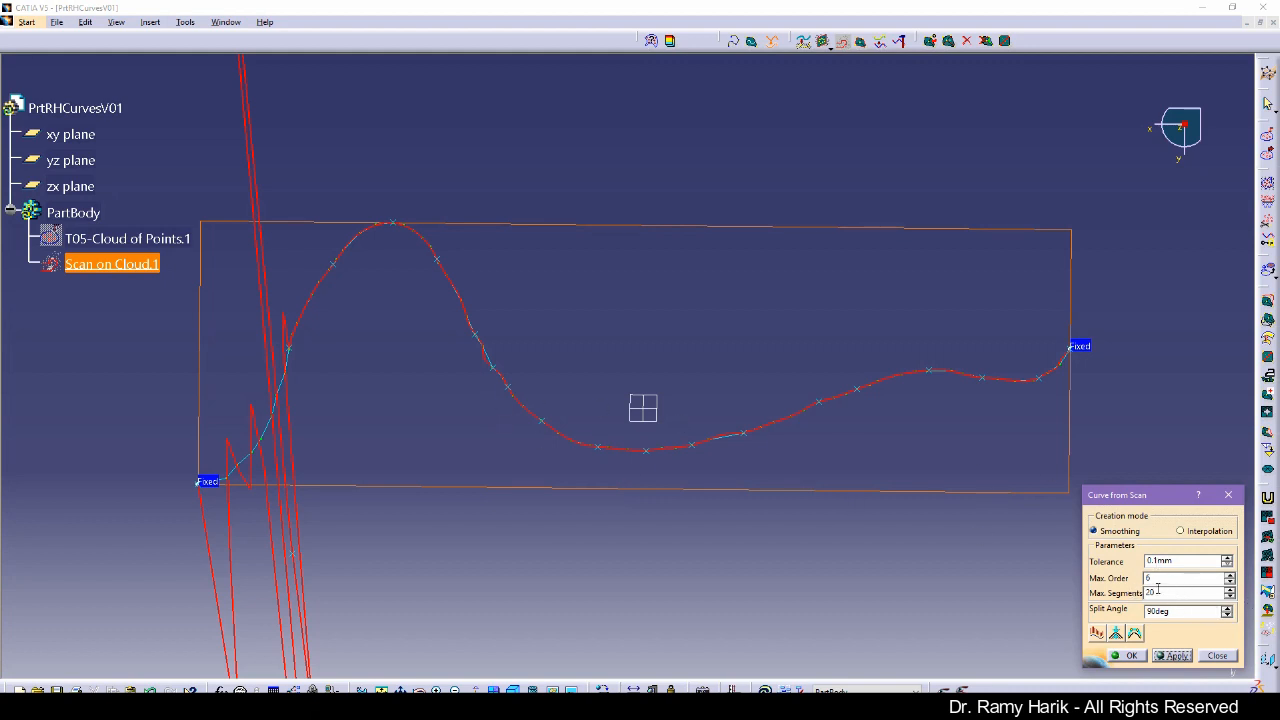
- Try a maximum order of 3 with a tolerance of 0.3 mm and preview the smoothed curve
{"action": "left_click", "coordinate": [1229, 582]}
{"action": "left_click", "coordinate": [1229, 582]}
{"action": "left_click", "coordinate": [1229, 584]}
{"action": "left_click", "coordinate": [1226, 557]}
{"action": "left_click", "coordinate": [1176, 655]}
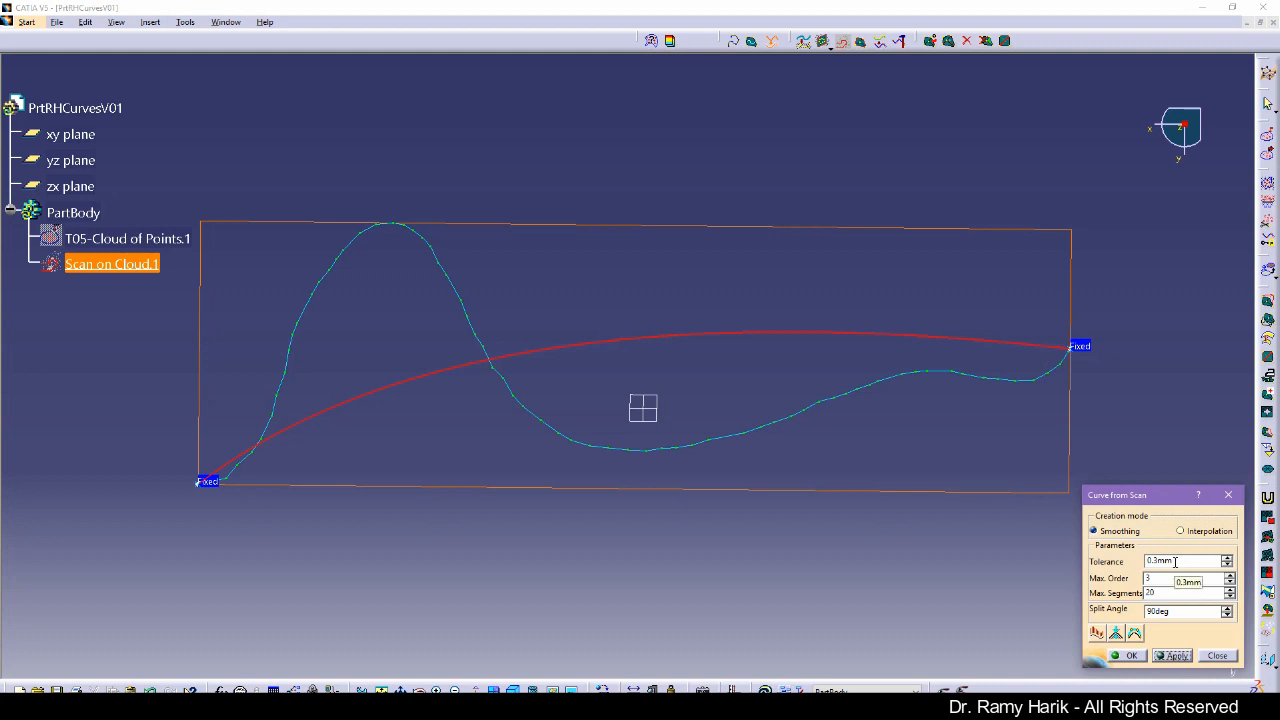
- Try a maximum order of 4 for the smoothed curve and preview it
{"action": "double_click", "coordinate": [1148, 578]}
{"action": "left_click", "coordinate": [1230, 575]}
{"action": "left_click", "coordinate": [1175, 656]}
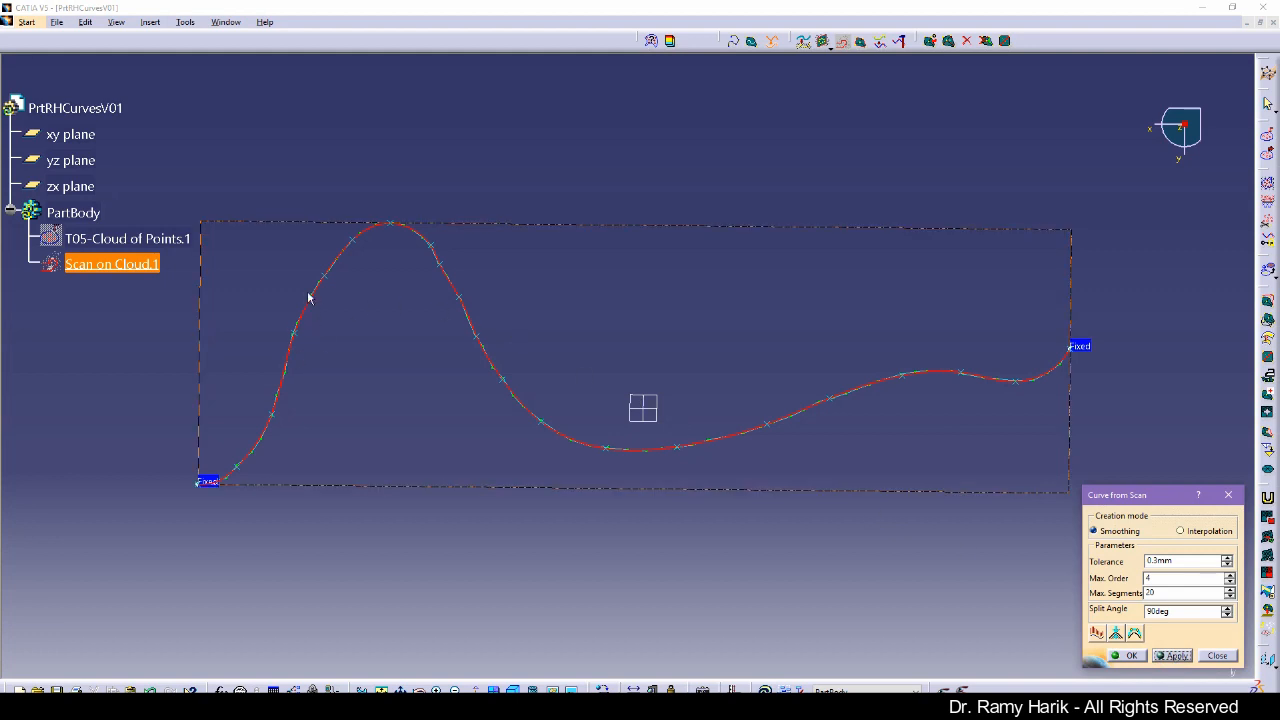
- Set the smoothing tolerance back to 0.1 mm and the maximum order to 6, previewing the curve after each change
{"action": "left_click", "coordinate": [1228, 565]}
{"action": "left_click", "coordinate": [1228, 565]}
{"action": "left_click", "coordinate": [1168, 656]}
{"action": "left_click", "coordinate": [1229, 575]}
{"action": "left_click", "coordinate": [1229, 575]}
{"action": "left_click", "coordinate": [1172, 656]}
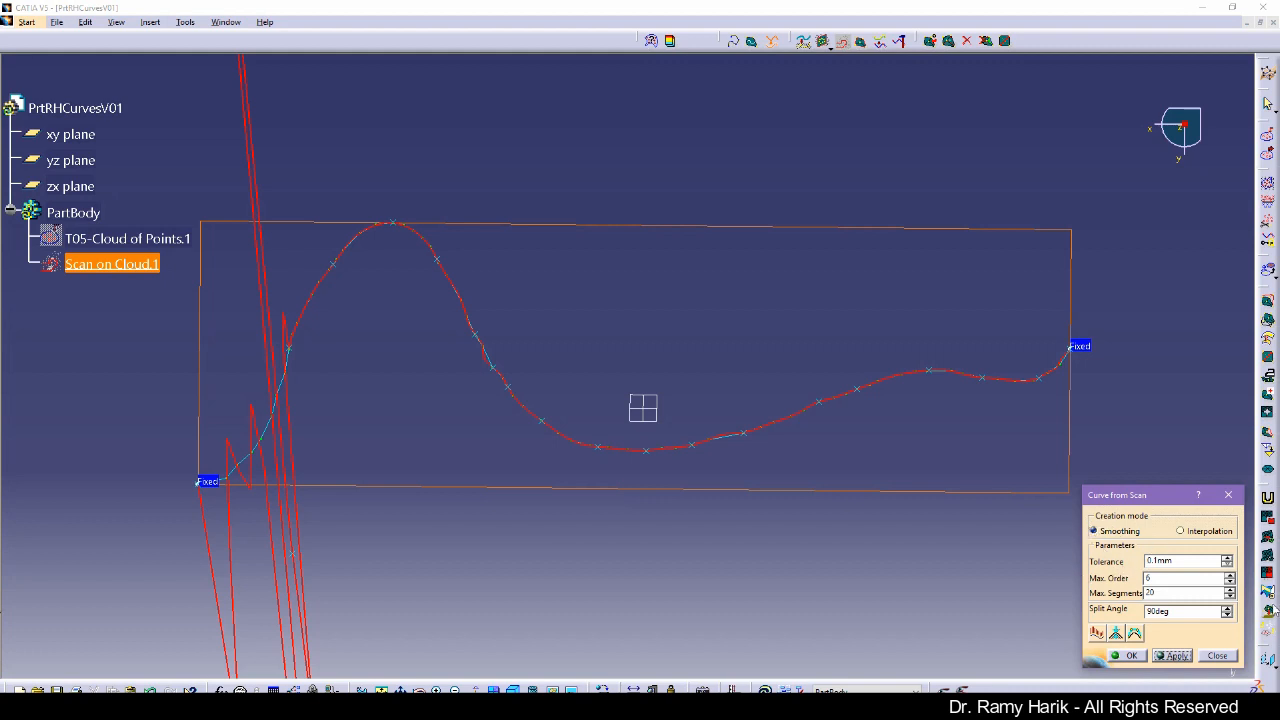
- Preview the curve in Interpolation creation mode with a 90deg split angle, and return the mode to Smoothing
{"action": "left_click", "coordinate": [1207, 531]}
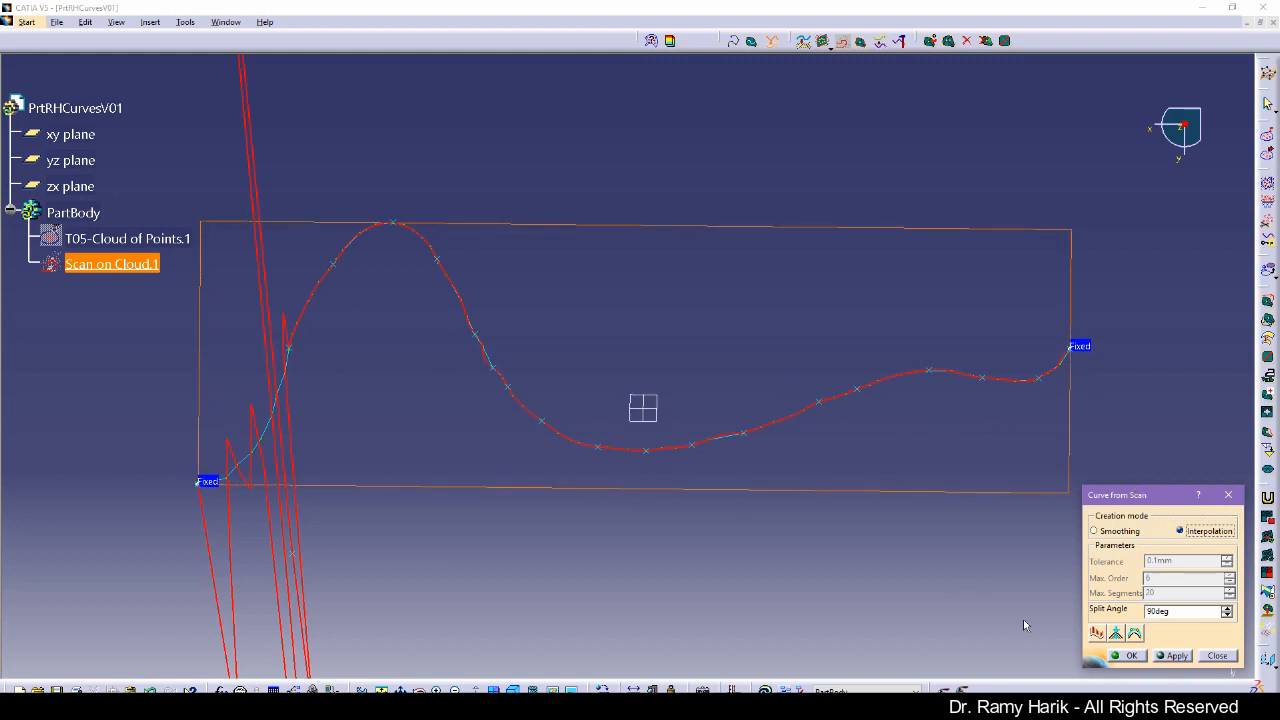
{"action": "left_click", "coordinate": [1176, 656]}
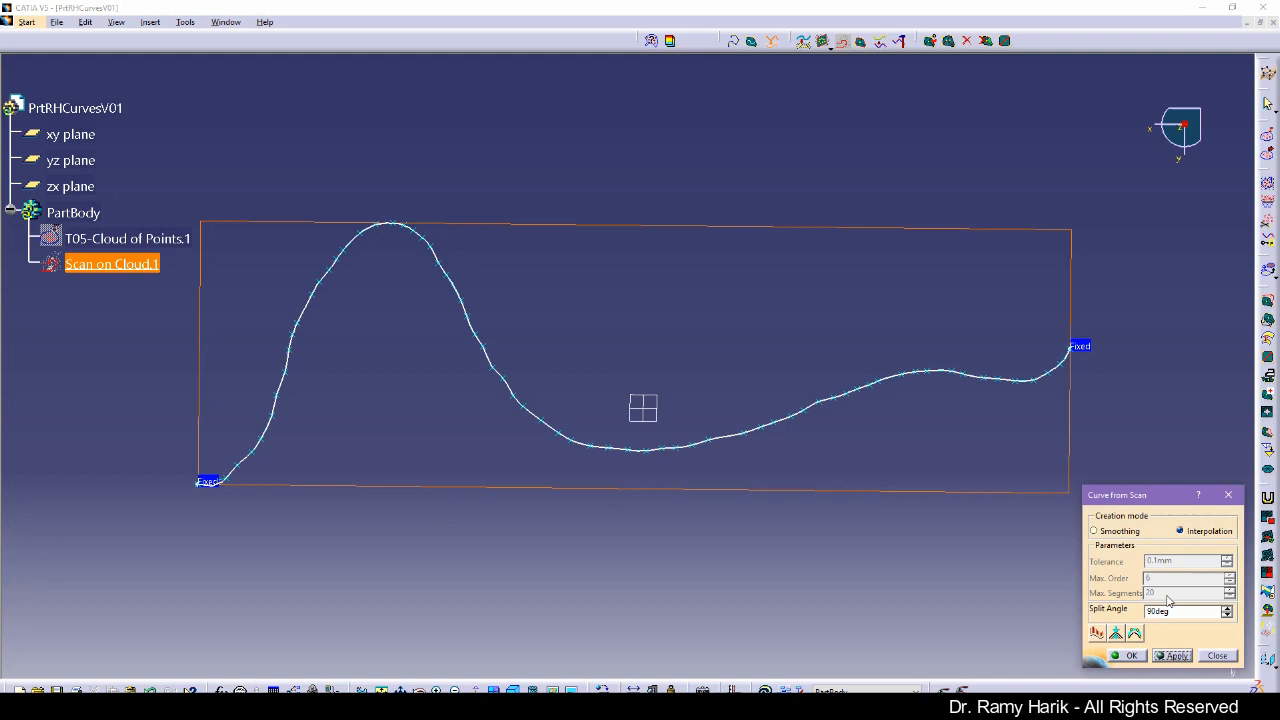
{"action": "left_click", "coordinate": [1119, 532]}
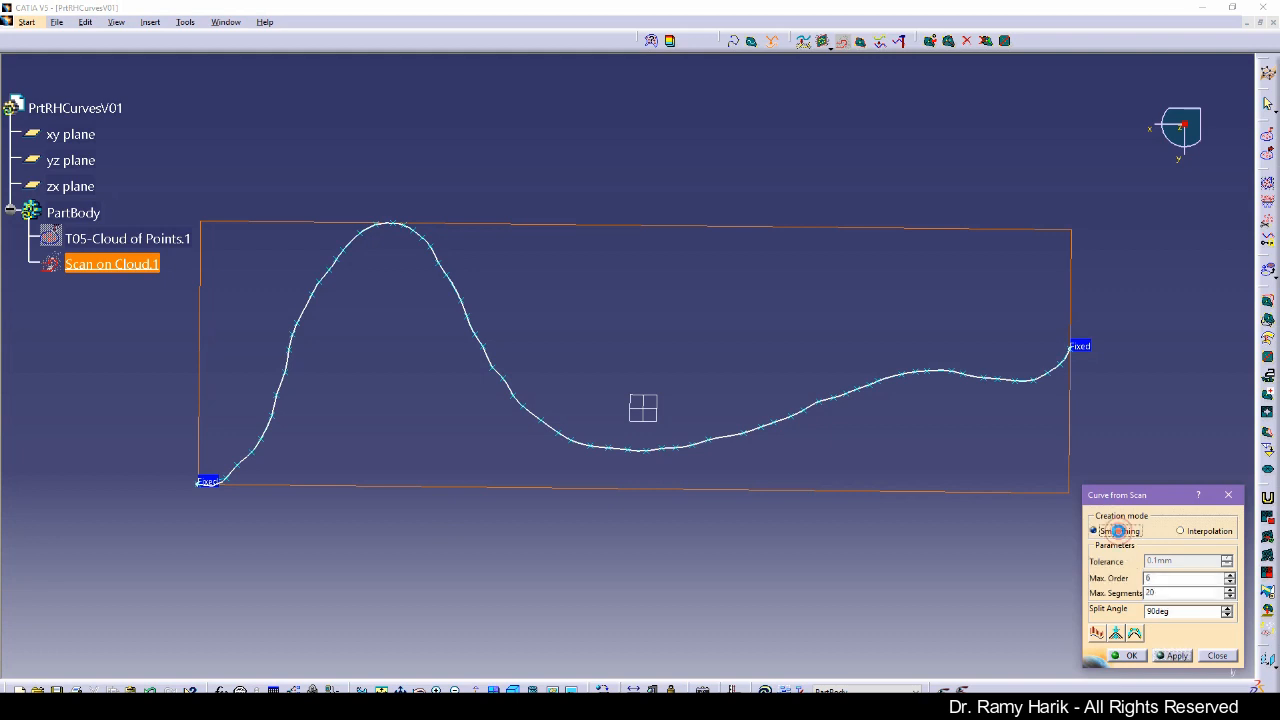
- Try a maximum order of 4 for the smoothed curve at the 0.1 mm tolerance and preview it
{"action": "left_click", "coordinate": [1230, 583]}
{"action": "left_click", "coordinate": [1230, 583]}
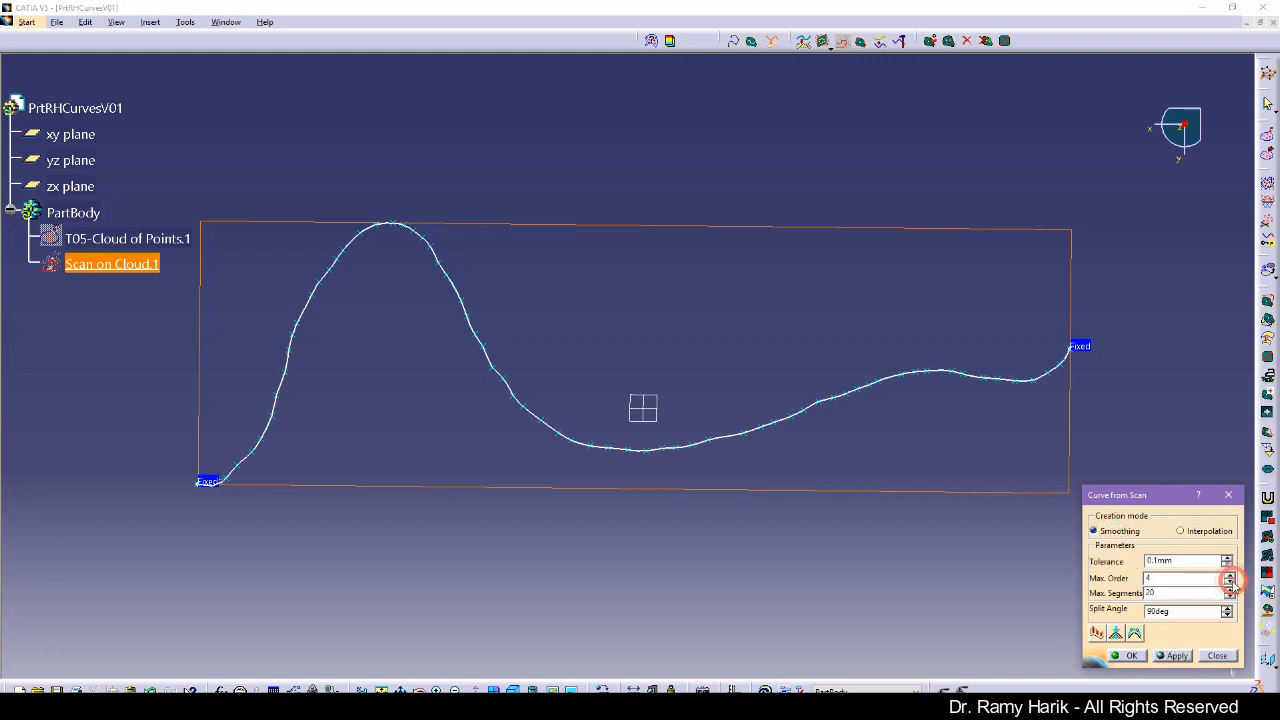
{"action": "left_click", "coordinate": [1172, 655]}
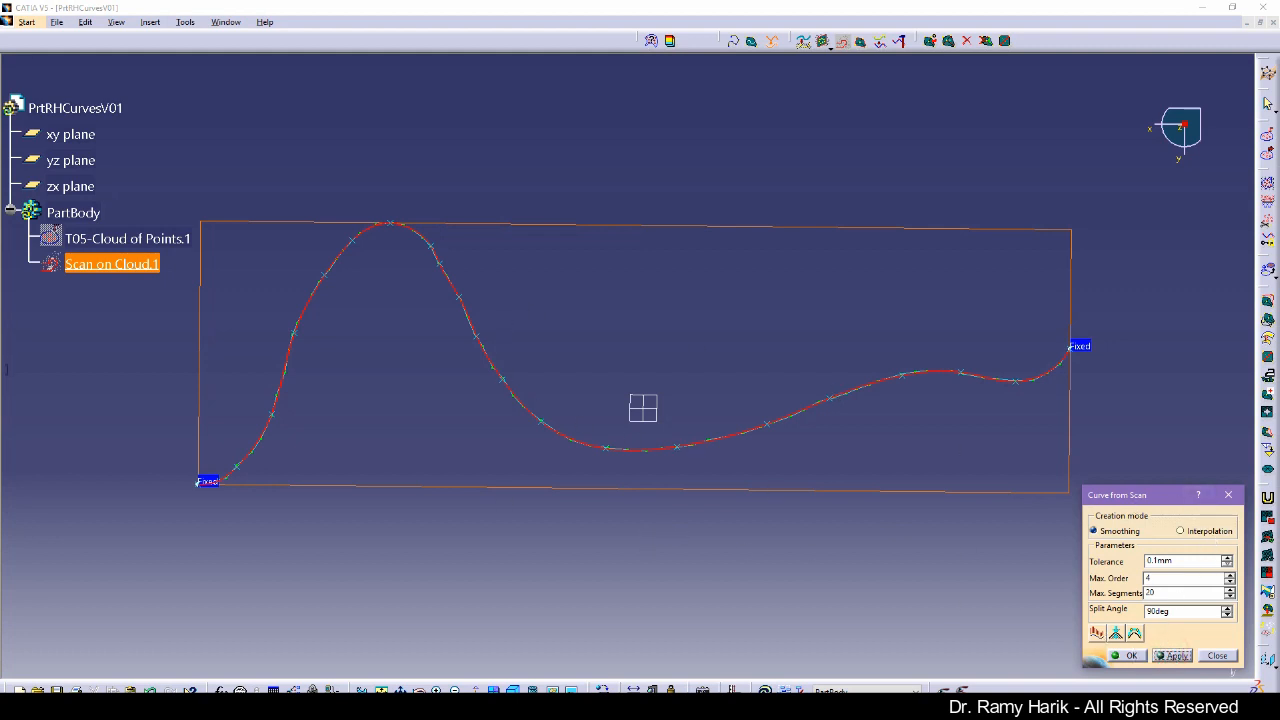
{"action": "left_click", "coordinate": [2, 404]}
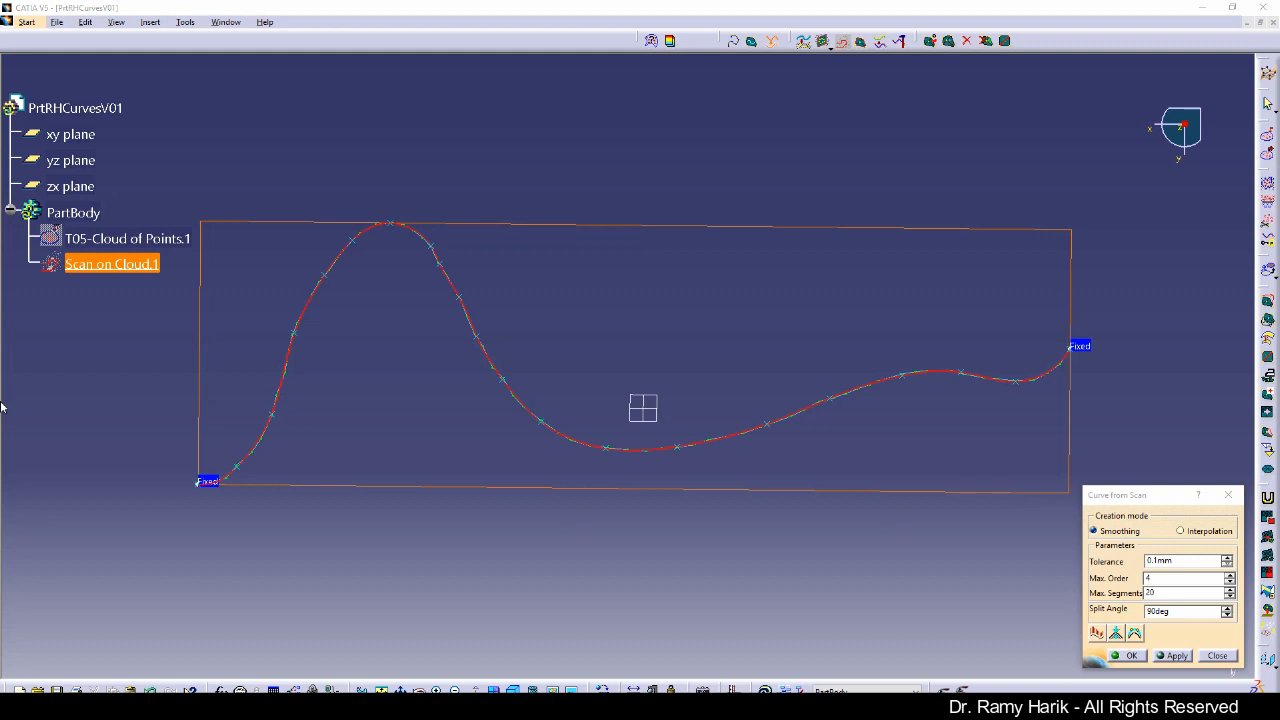
{"action": "scroll", "coordinate": [754, 560], "scroll_direction": "down", "scroll_amount": 4}
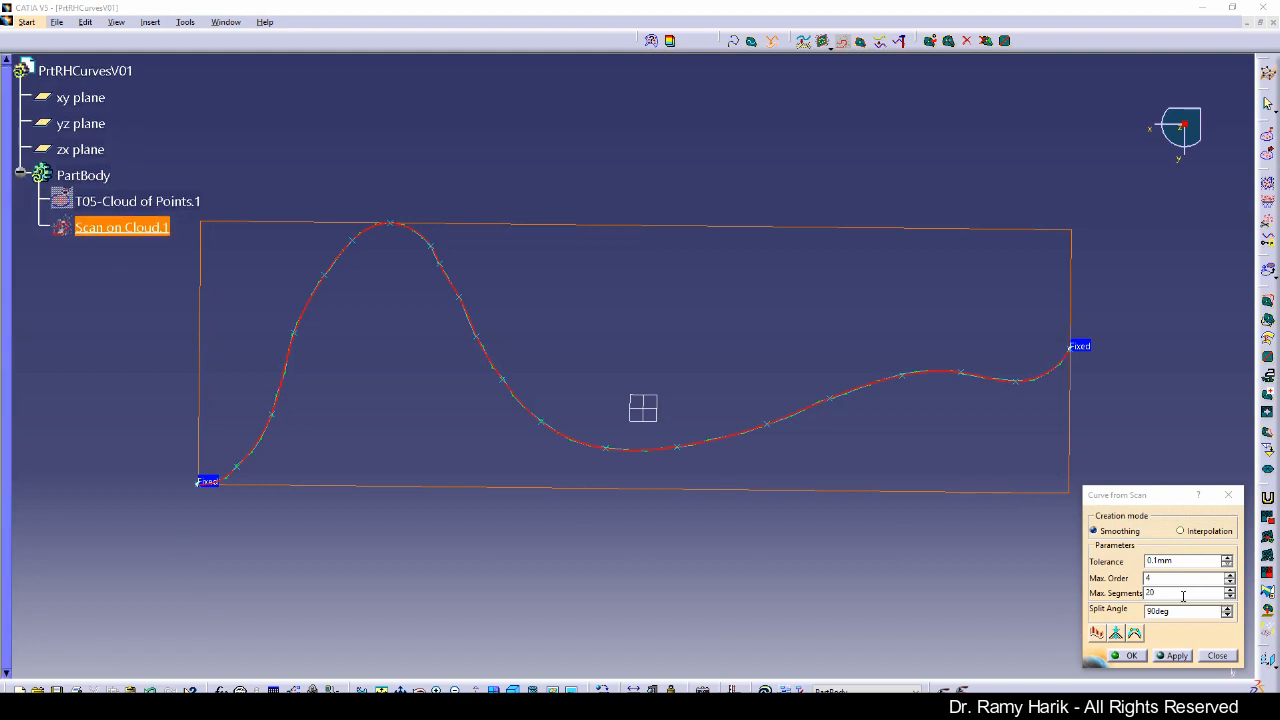
- Try a maximum order of 2, preview the curve and check the constraint options of its fixed end point on the upper end
{"action": "left_click", "coordinate": [1228, 582]}
{"action": "left_click", "coordinate": [1228, 582]}
{"action": "left_click", "coordinate": [1228, 582]}
{"action": "left_click", "coordinate": [1168, 655]}
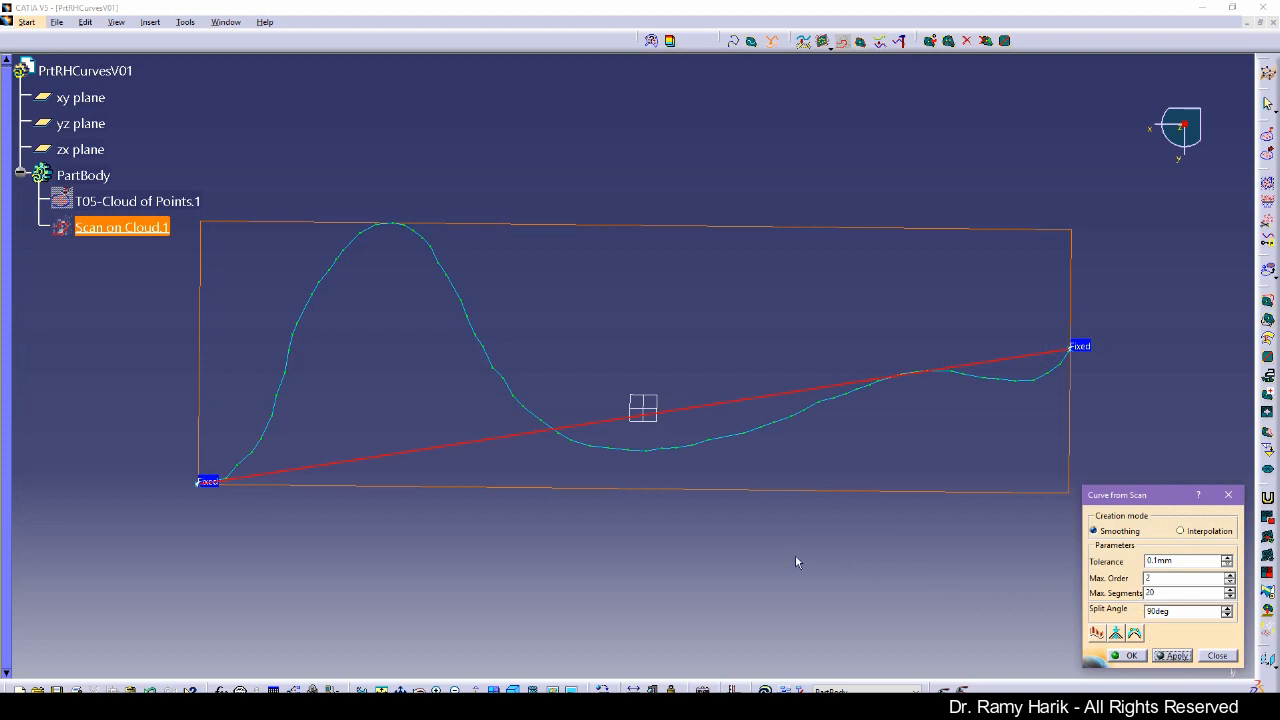
{"action": "right_click", "coordinate": [1086, 349]}
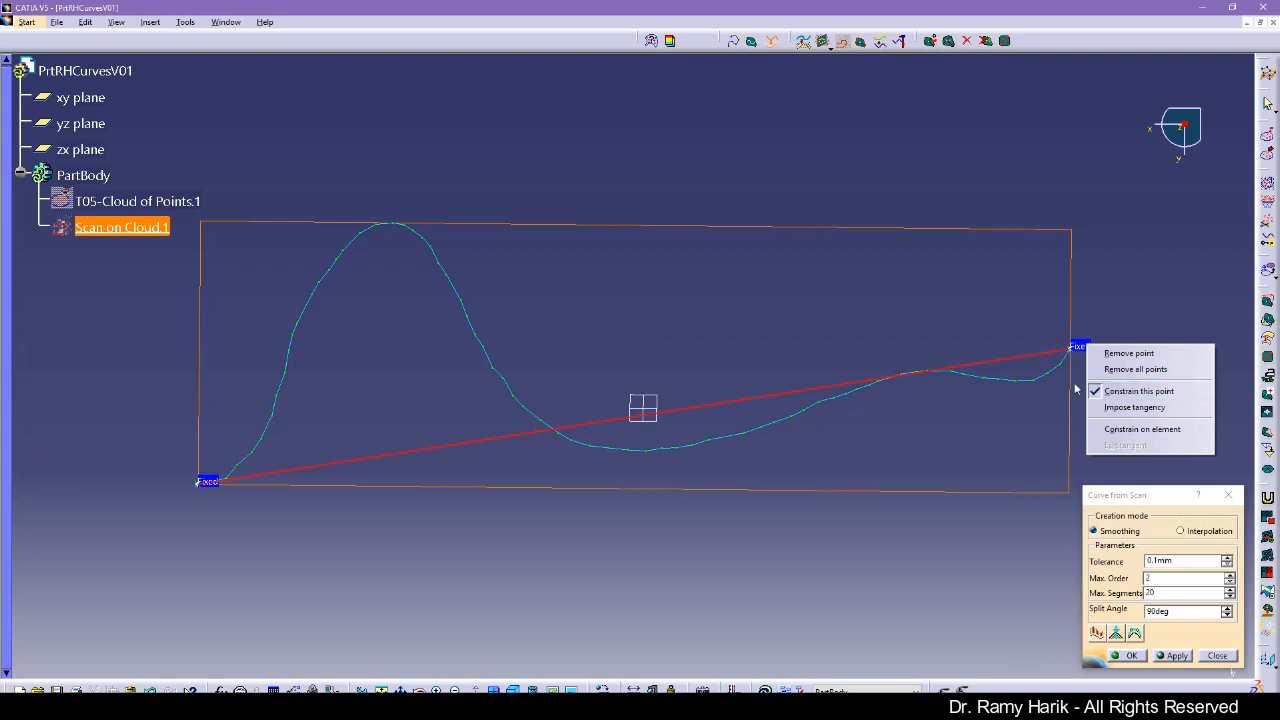
{"action": "left_click", "coordinate": [1110, 303]}
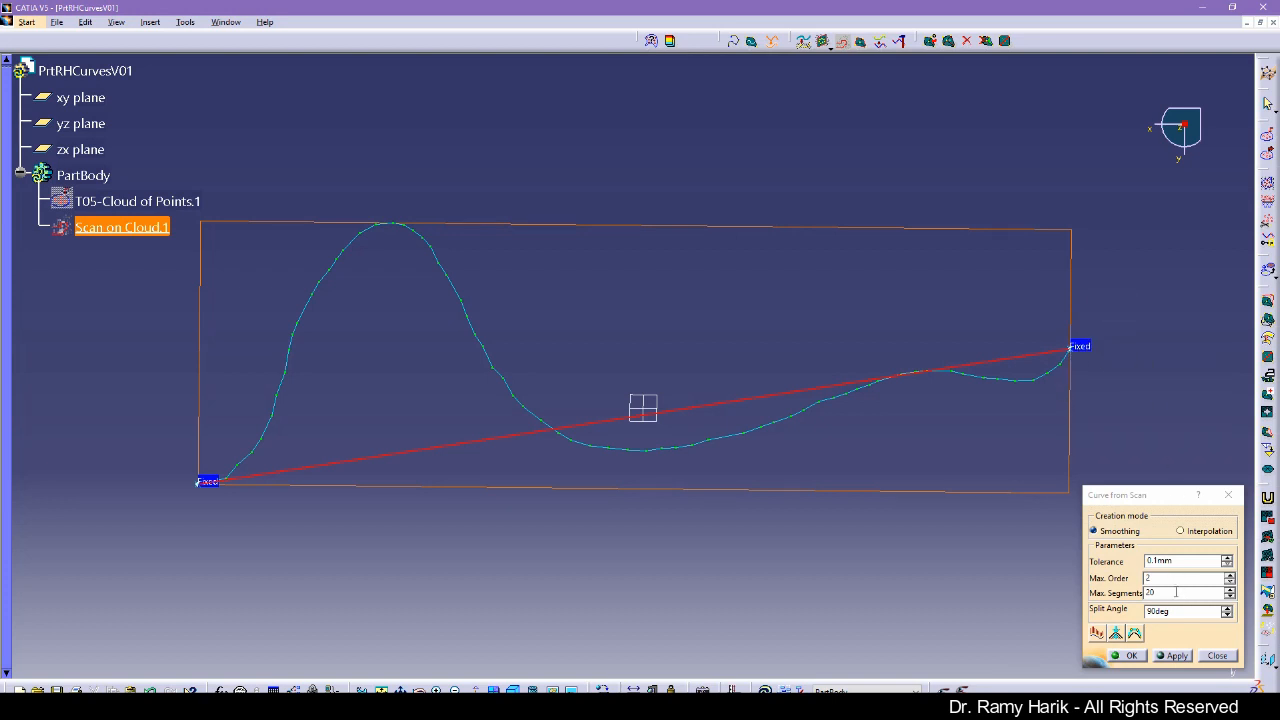
- Set the maximum order to 4 and the maximum segments to 6, and preview the smoothed curve
{"action": "left_click", "coordinate": [1230, 576]}
{"action": "left_click", "coordinate": [1230, 576]}
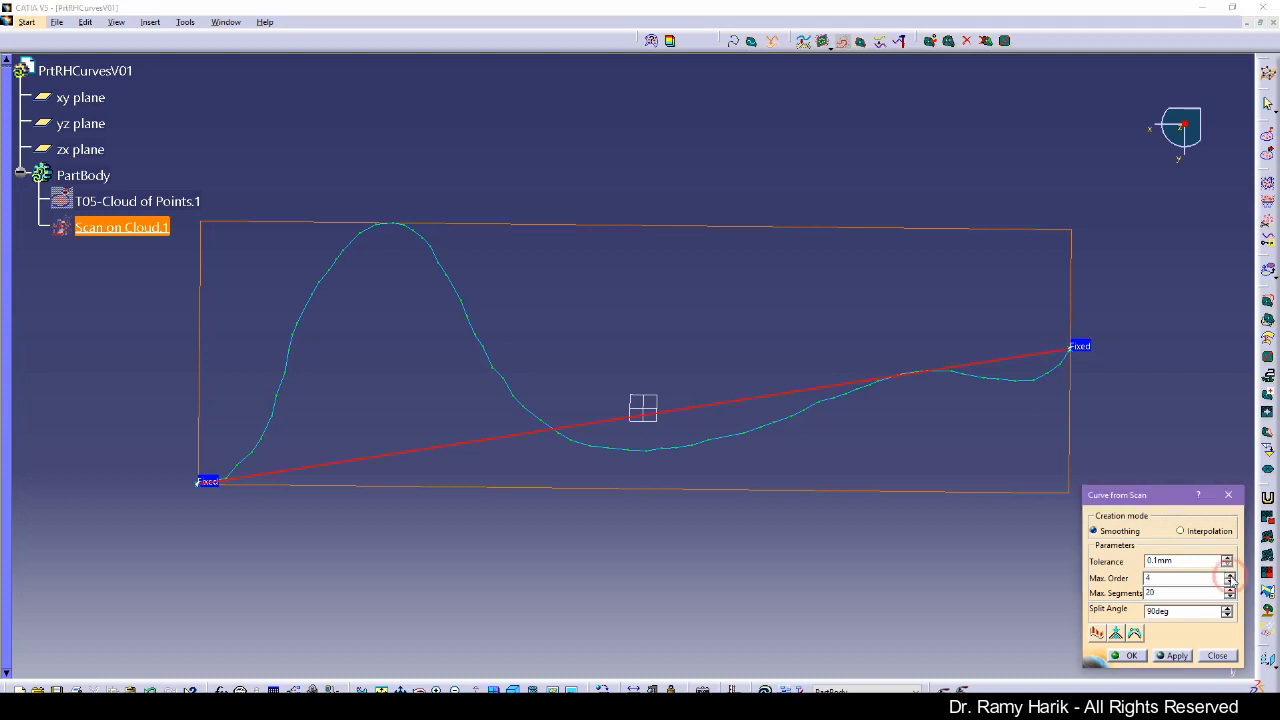
{"action": "double_click", "coordinate": [1171, 593]}
{"action": "type", "text": "6"}
{"action": "left_click", "coordinate": [1171, 656]}
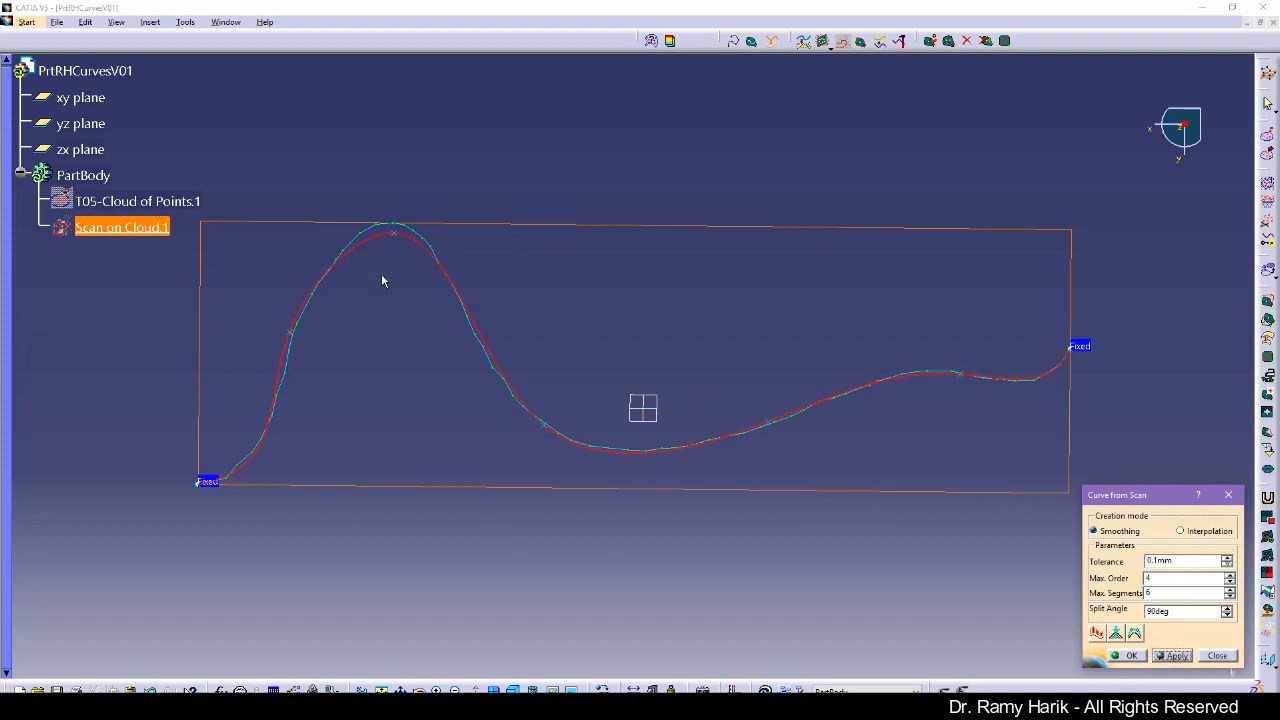
{"action": "left_click", "coordinate": [1, 330]}
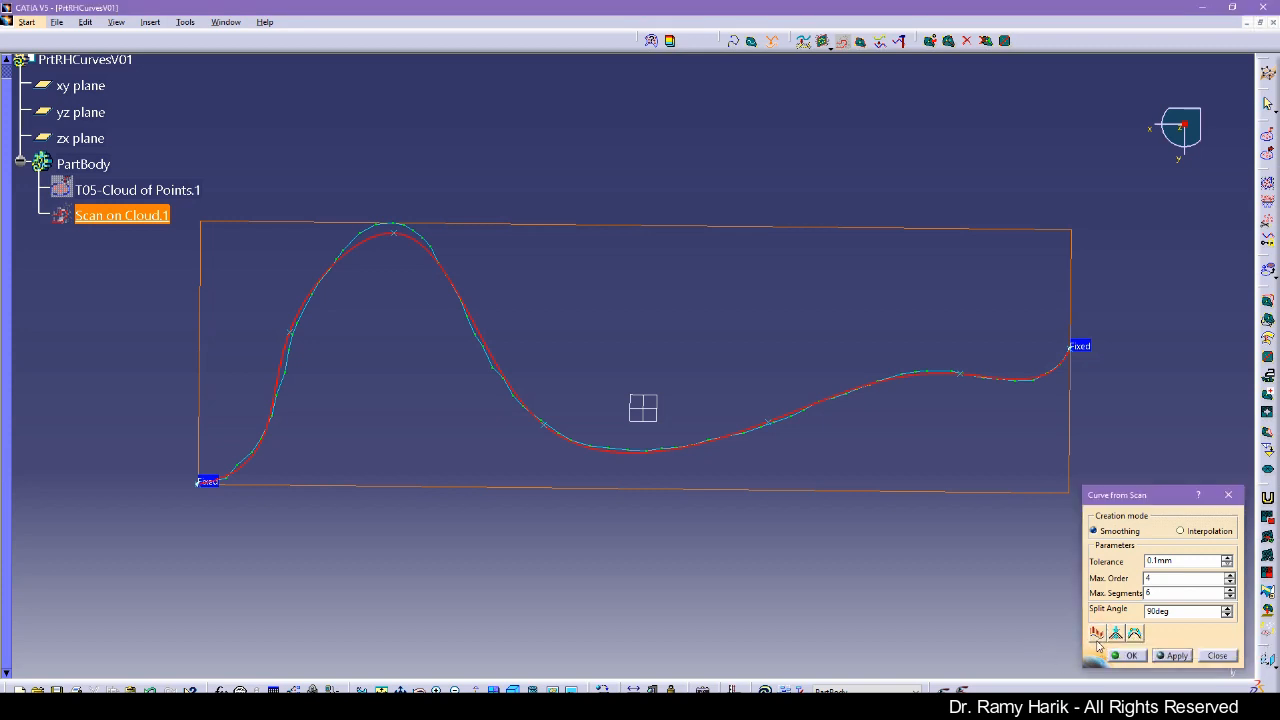
- Inspect the previewed curve with the Porcupine Curvature analysis using the Radius type, and turn the analysis off
{"action": "left_click", "coordinate": [1097, 634]}
{"action": "left_click_drag", "start_coordinate": [1161, 590], "coordinate": [844, 584]}
{"action": "left_click", "coordinate": [912, 622]}
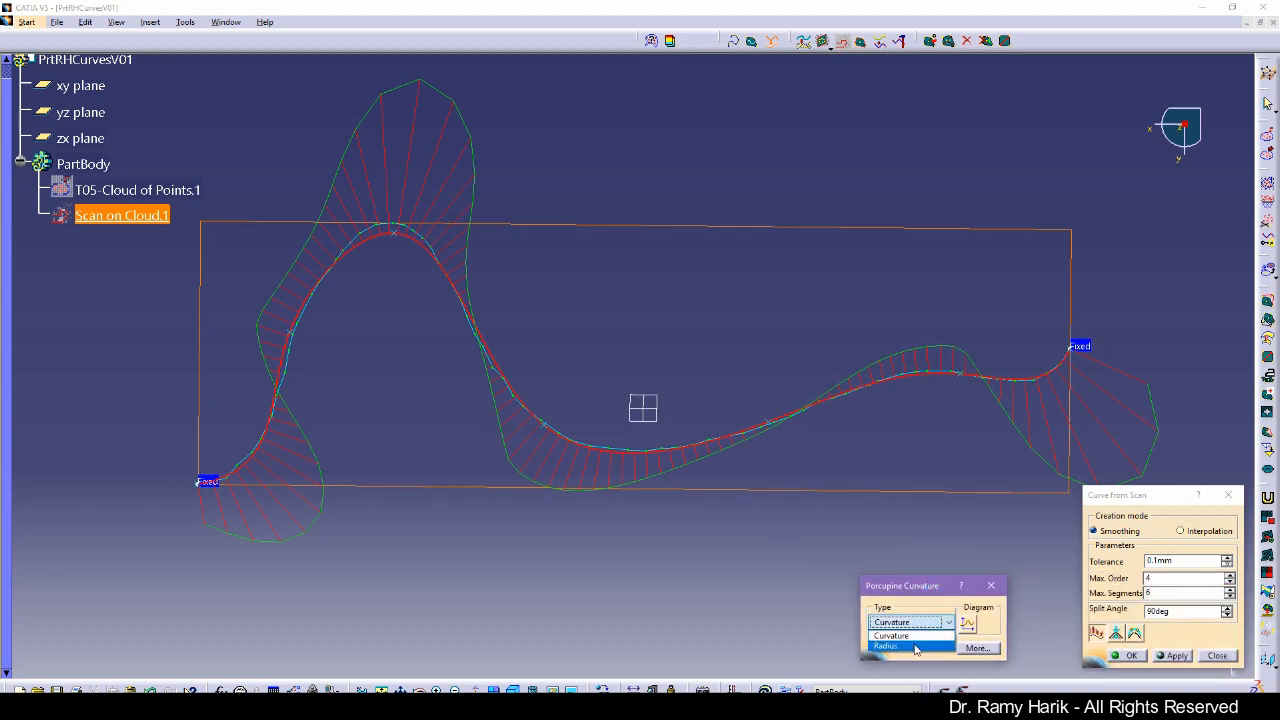
{"action": "left_click", "coordinate": [914, 647]}
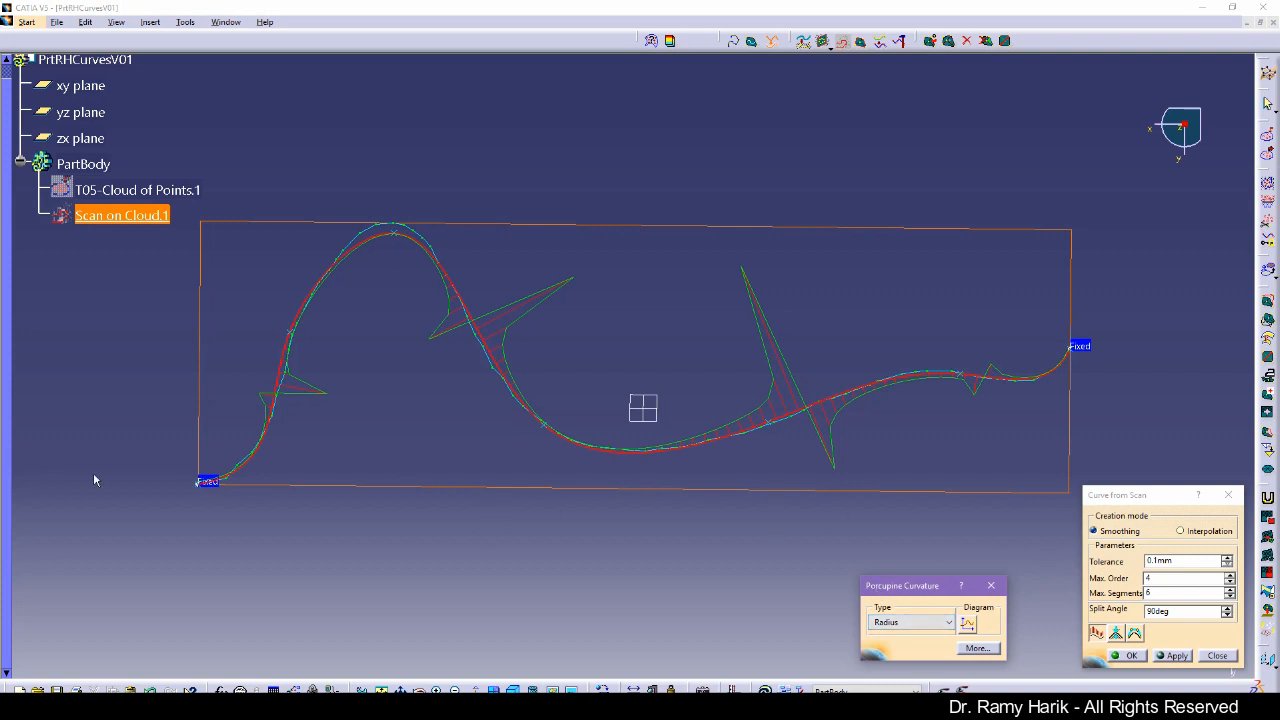
{"action": "left_click", "coordinate": [2, 402]}
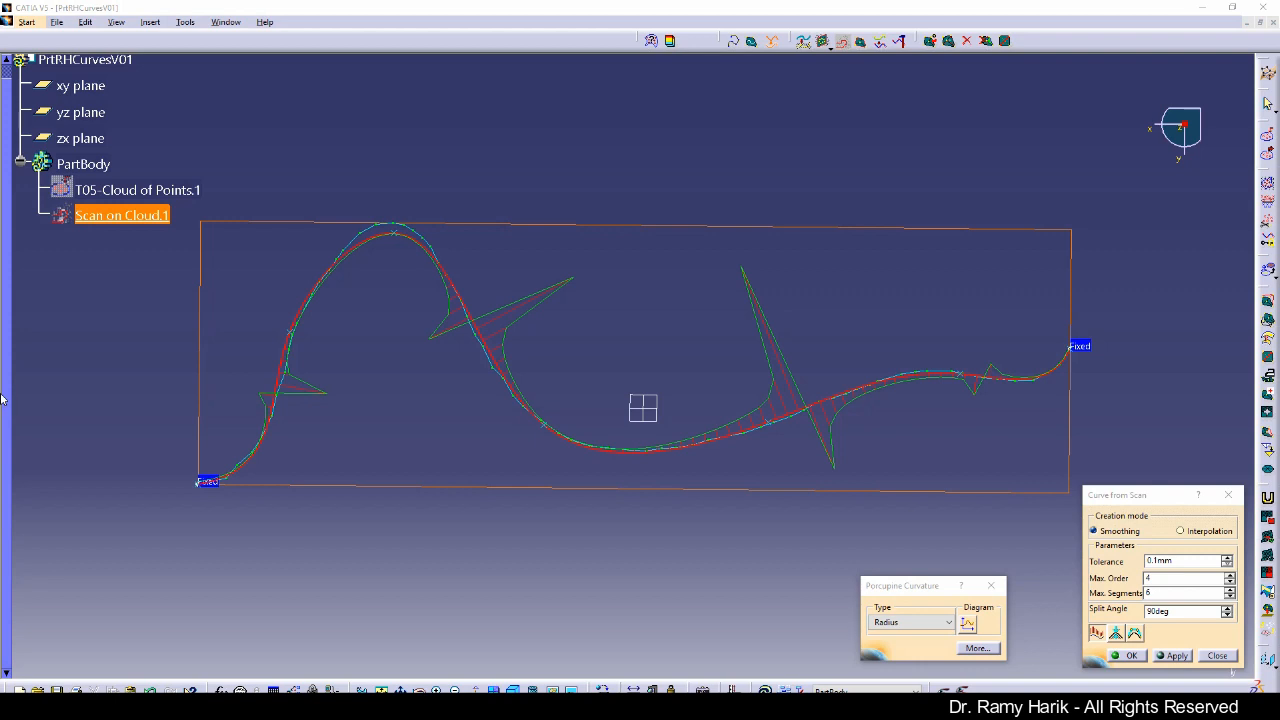
{"action": "left_click_drag", "start_coordinate": [2, 399], "coordinate": [2, 402]}
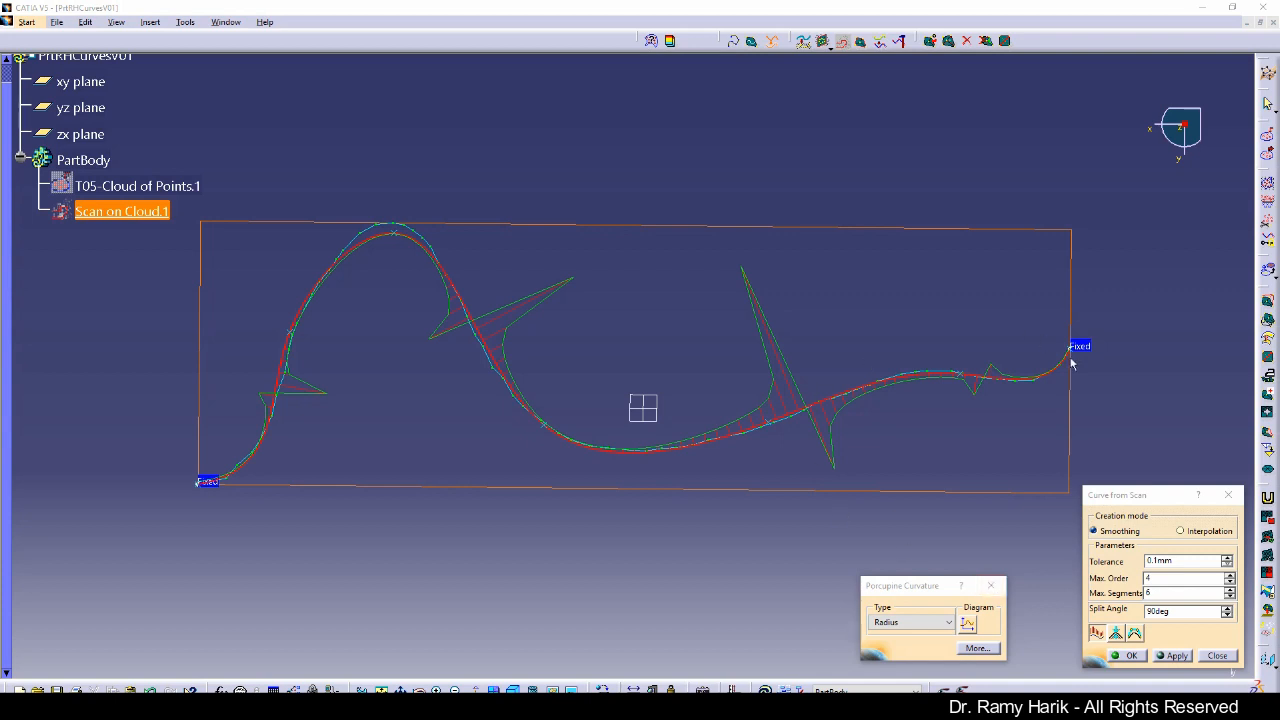
{"action": "left_click", "coordinate": [993, 590]}
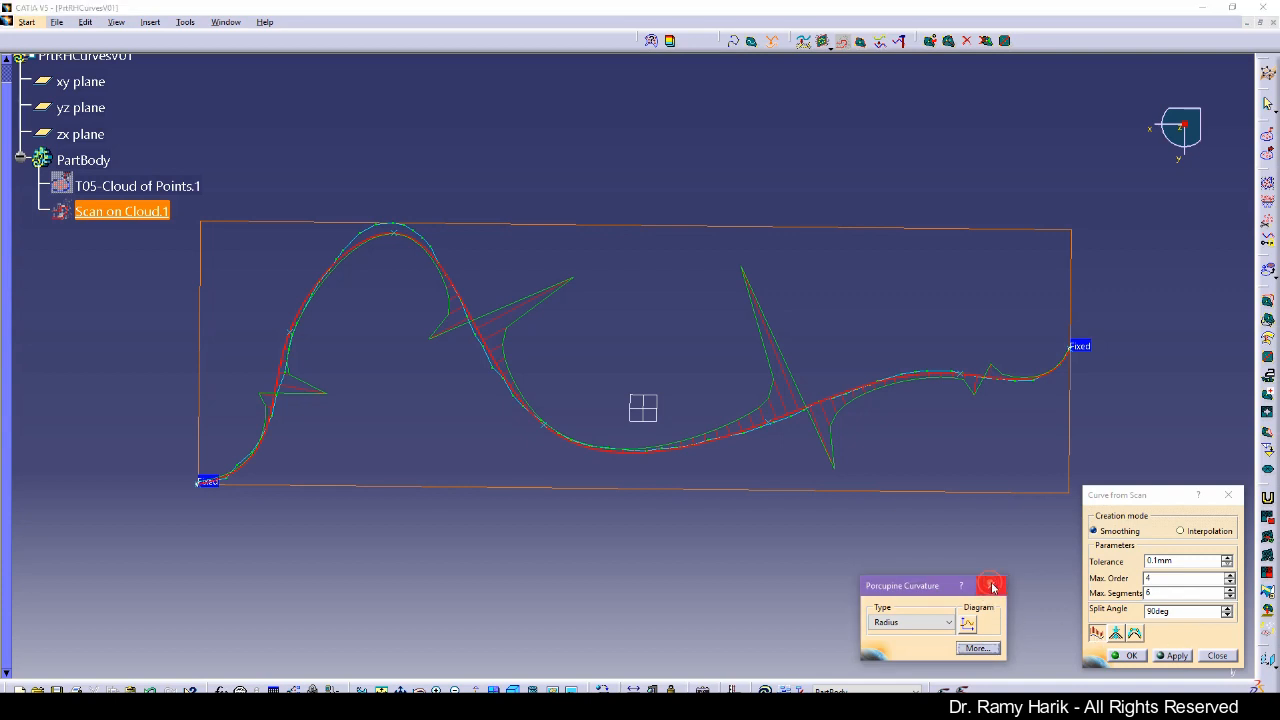
{"action": "left_click", "coordinate": [1096, 636]}
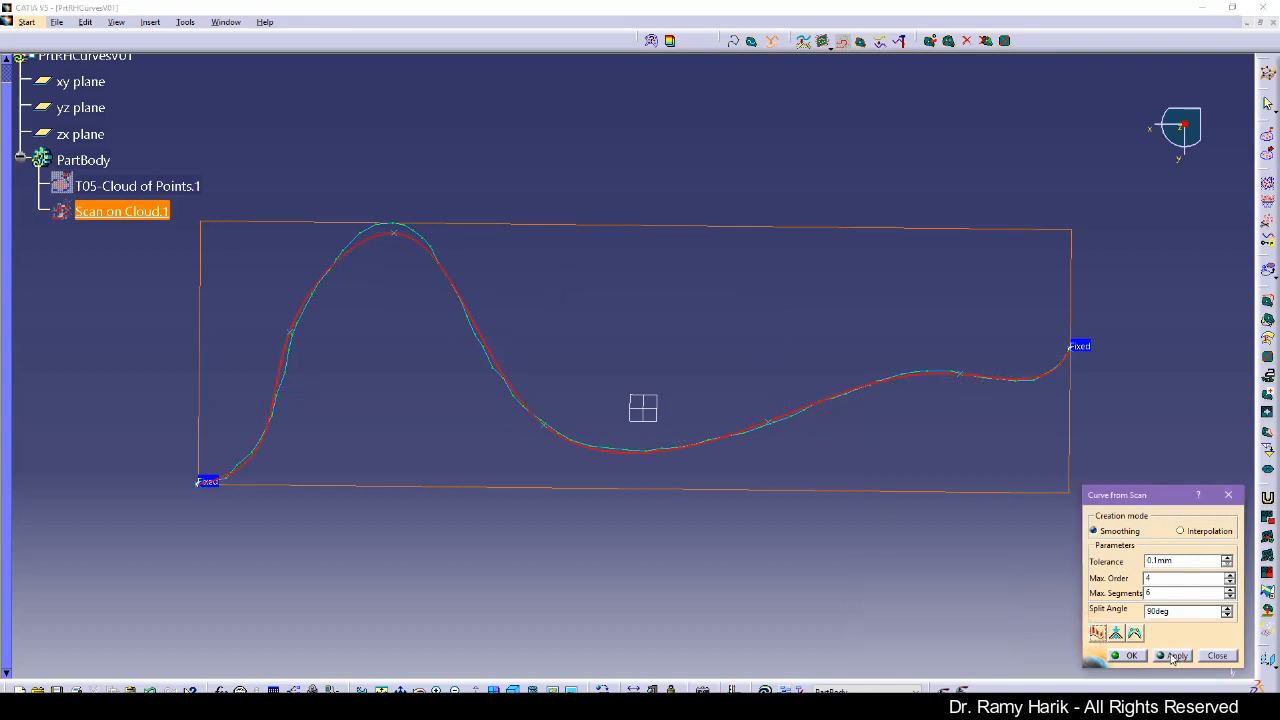
- Create the smoothed curve from the scan and rename it Approximation
{"action": "left_click", "coordinate": [1127, 656]}
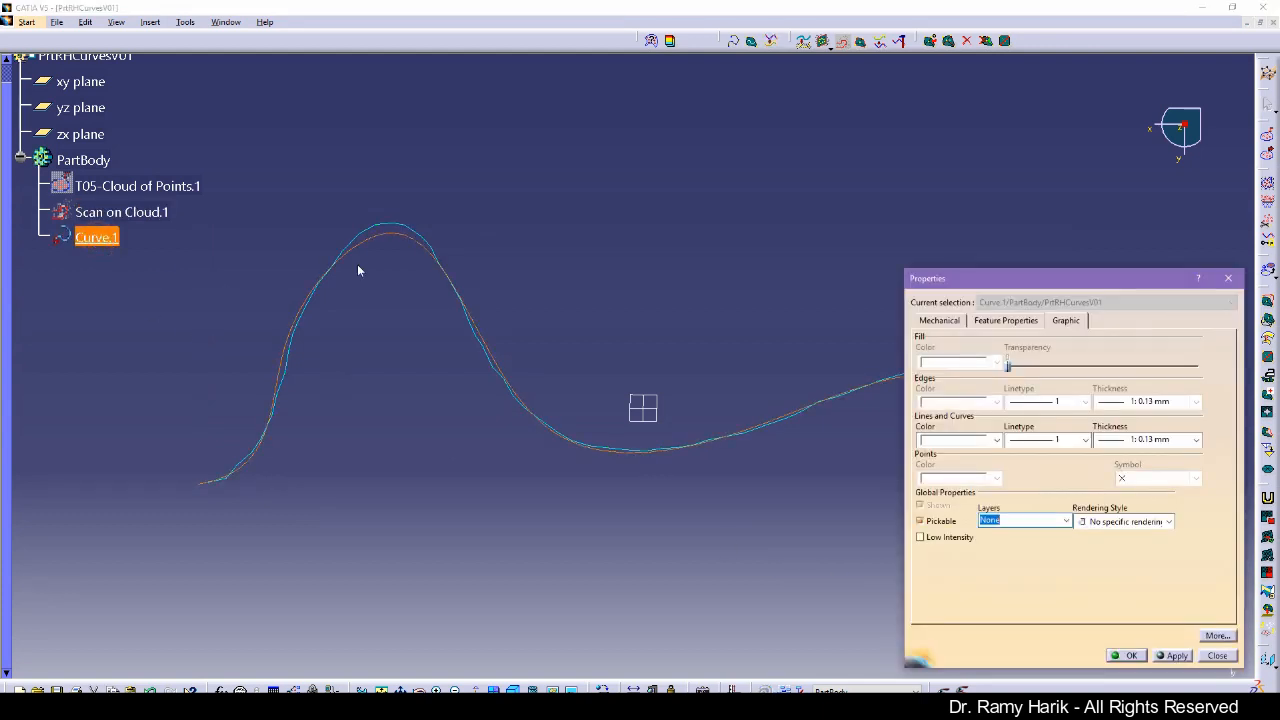
{"action": "left_click", "coordinate": [950, 320]}
{"action": "left_click", "coordinate": [995, 321]}
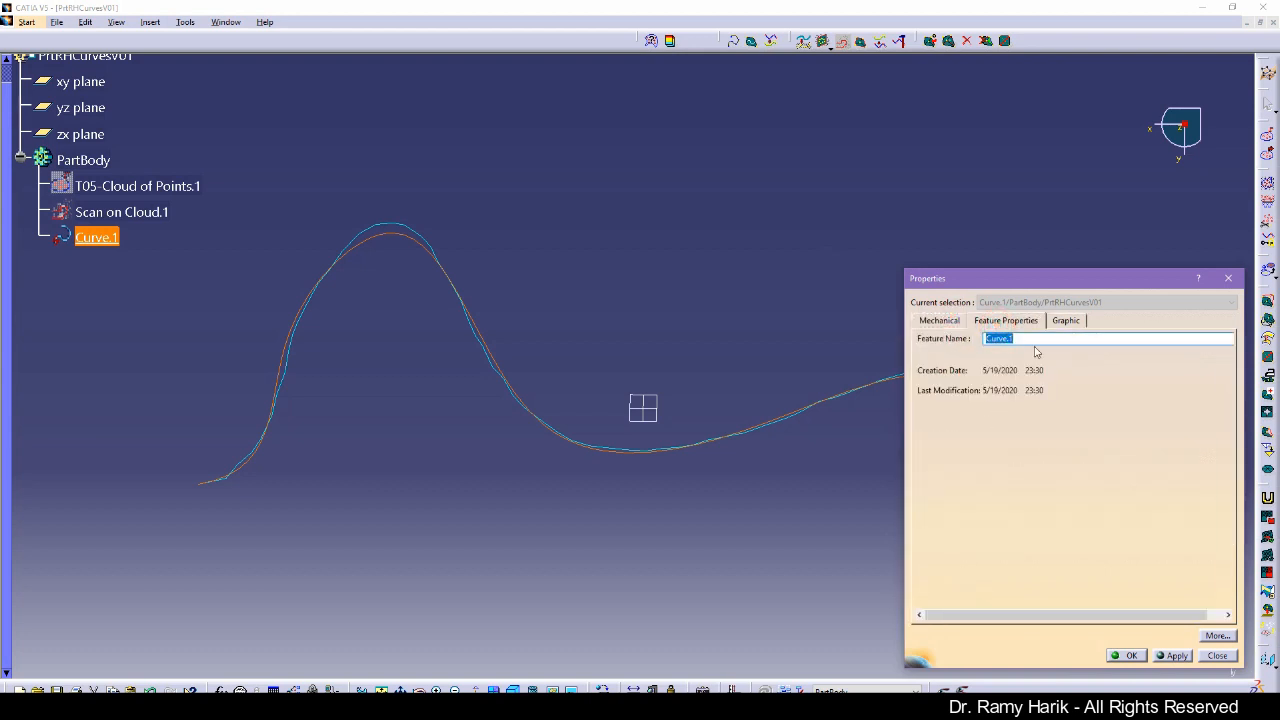
{"action": "type", "text": "Approximation"}
{"action": "key", "text": "Return"}
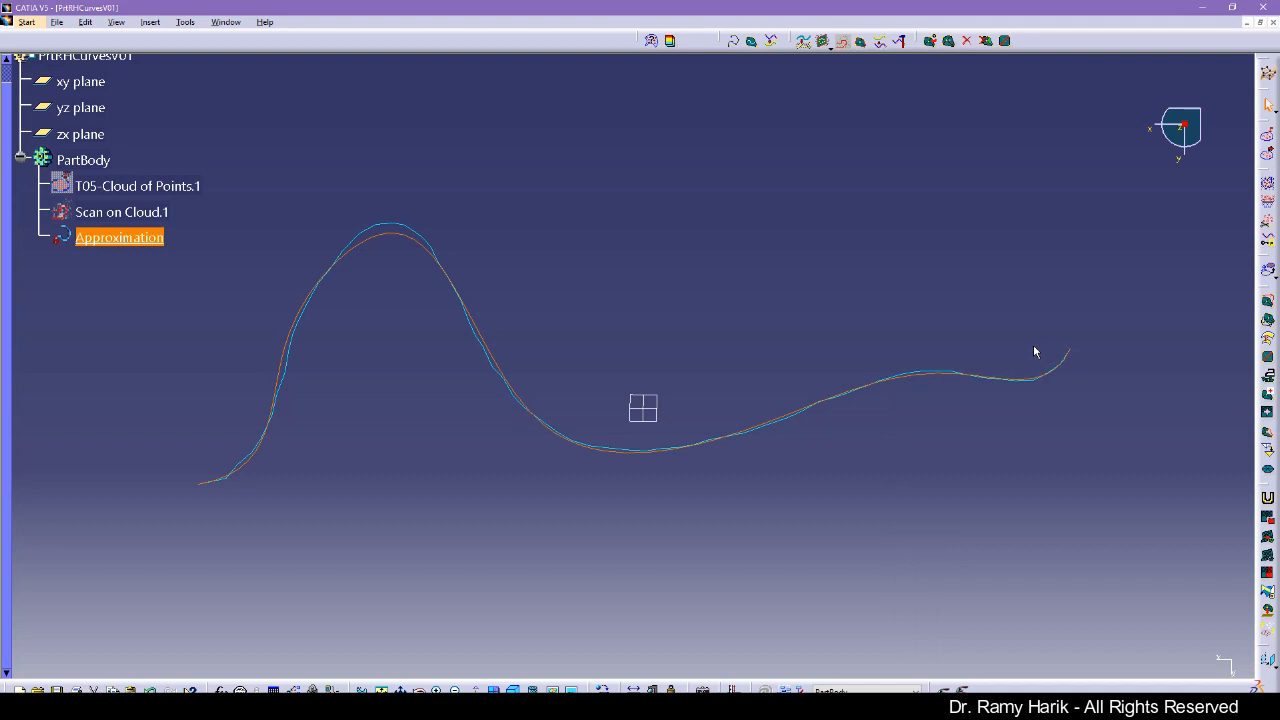
- Rename the scan on the cloud of points as Scan
{"action": "left_click", "coordinate": [137, 215]}
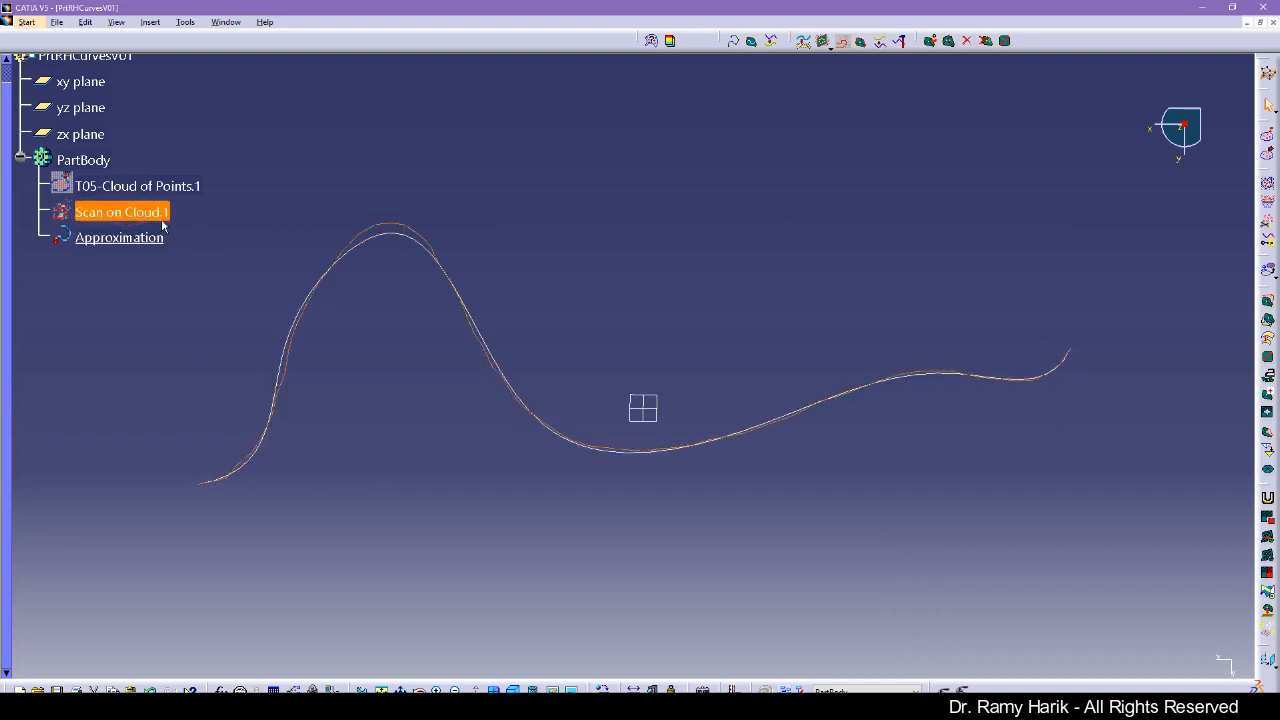
{"action": "key", "text": "alt+Return"}
{"action": "type", "text": "Scan"}
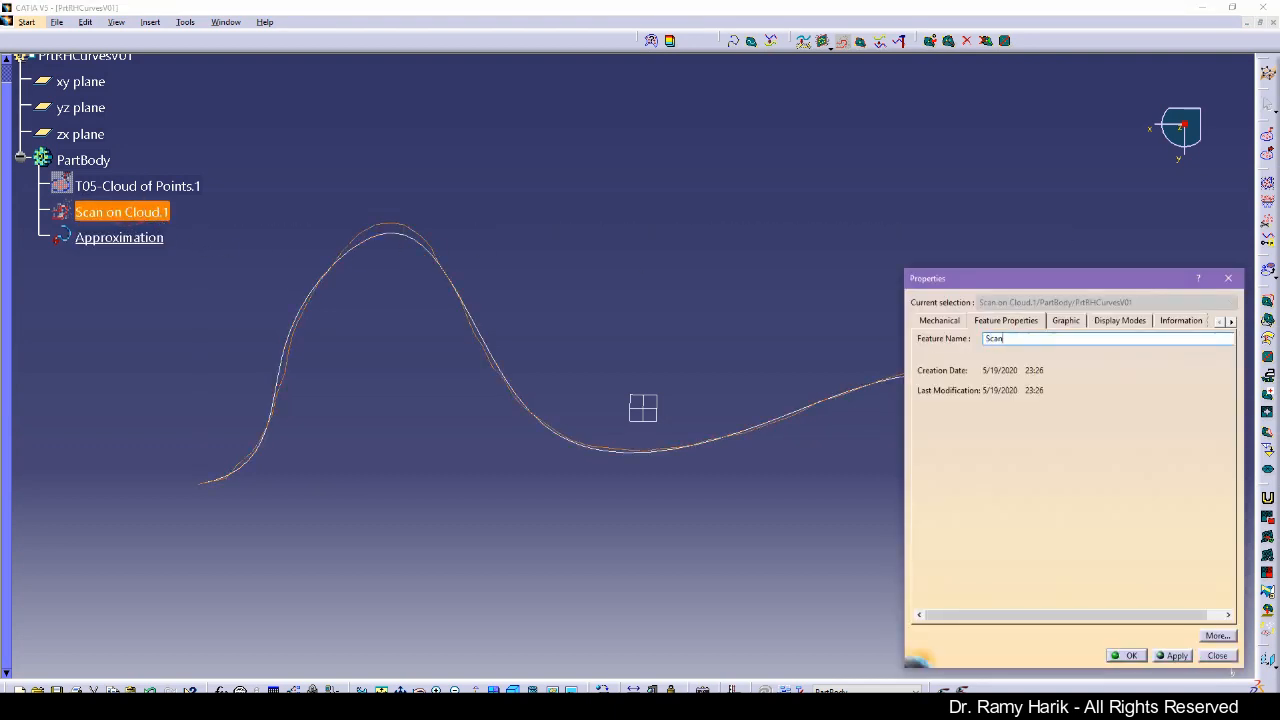
{"action": "key", "text": "Return"}
{"action": "left_click", "coordinate": [225, 192]}
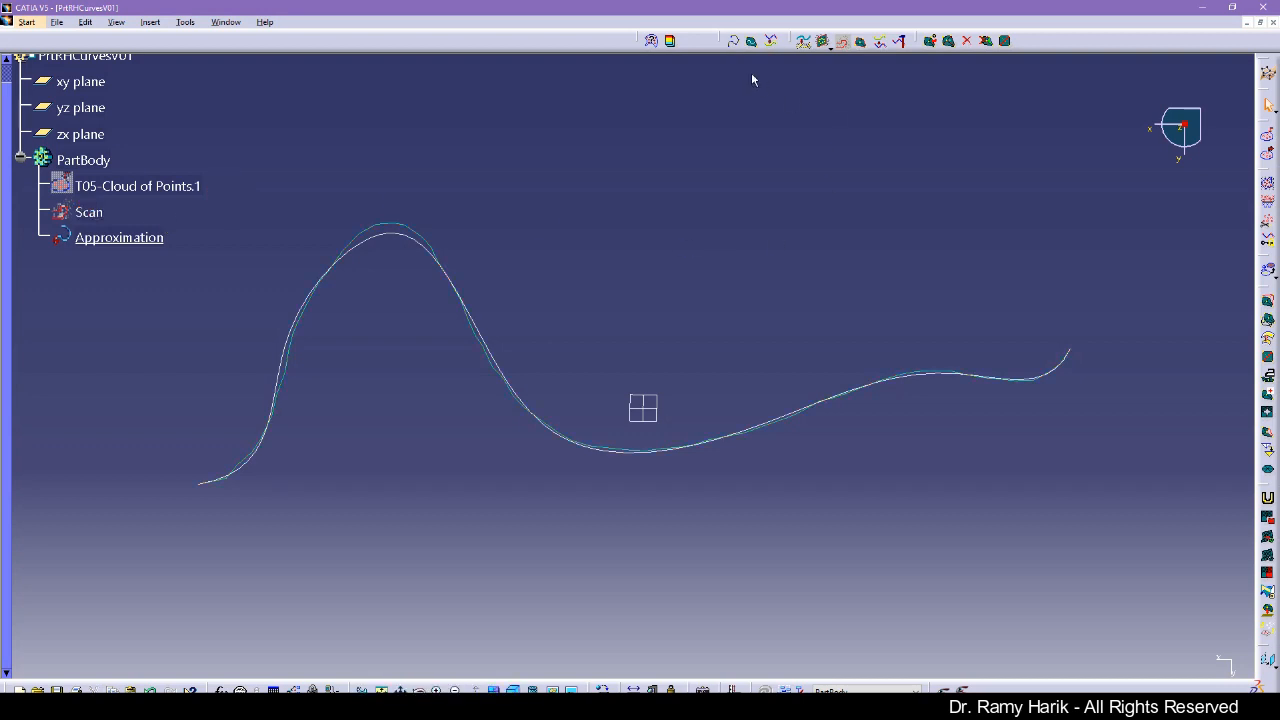
- Create a second curve from Scan using the Interpolation creation mode
{"action": "left_click", "coordinate": [752, 42]}
{"action": "left_click", "coordinate": [89, 212]}
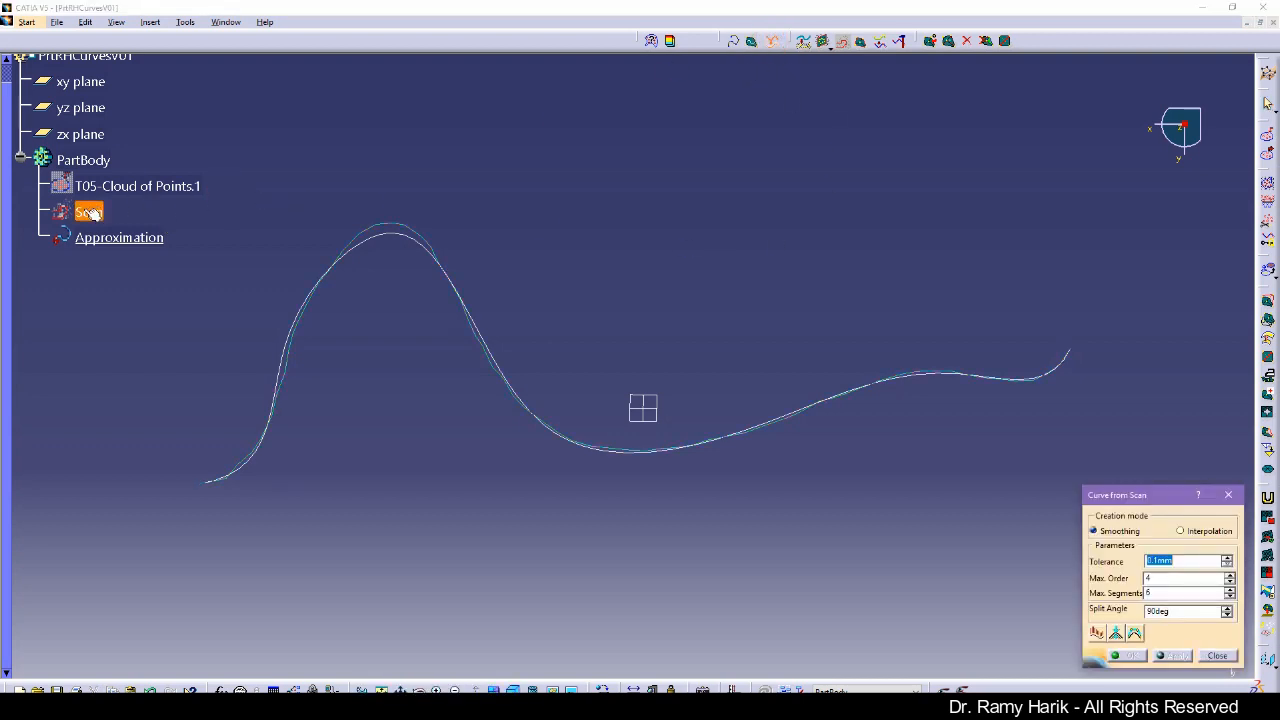
{"action": "left_click", "coordinate": [1181, 531]}
{"action": "left_click", "coordinate": [1173, 656]}
{"action": "left_click", "coordinate": [1128, 656]}
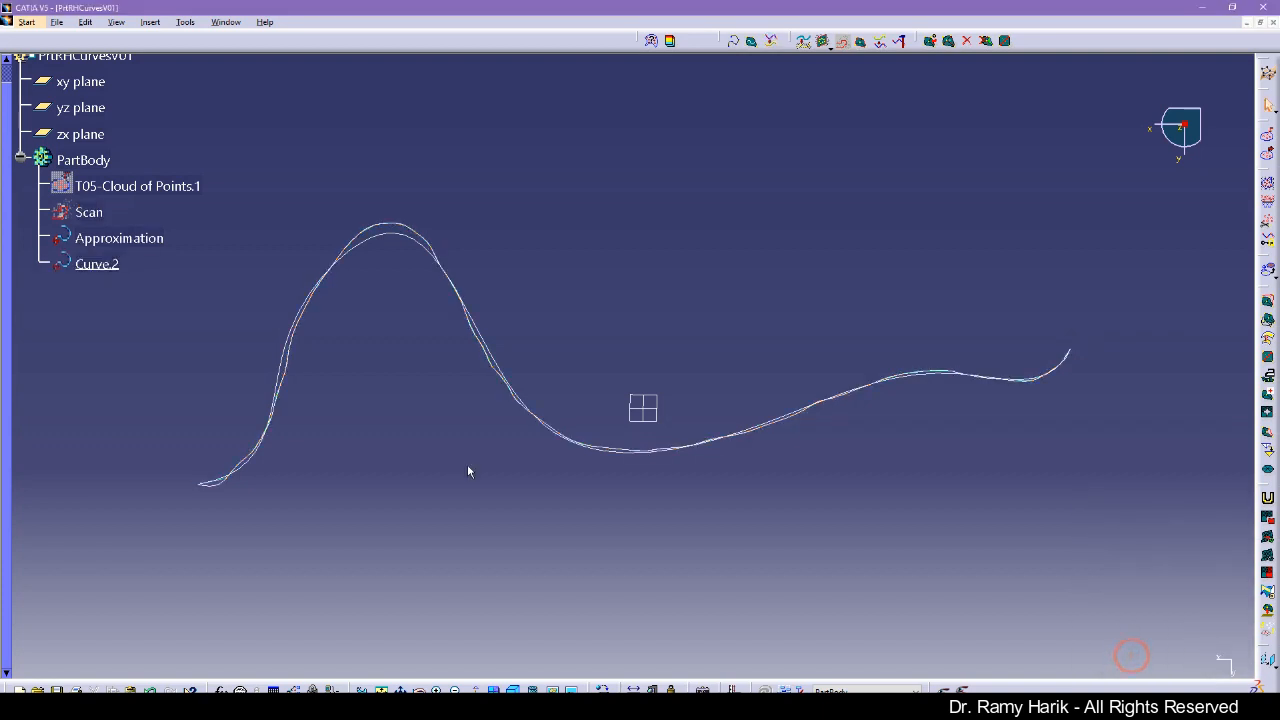
- Rename the new interpolated curve Interpolation
{"action": "key", "text": "alt+Return"}
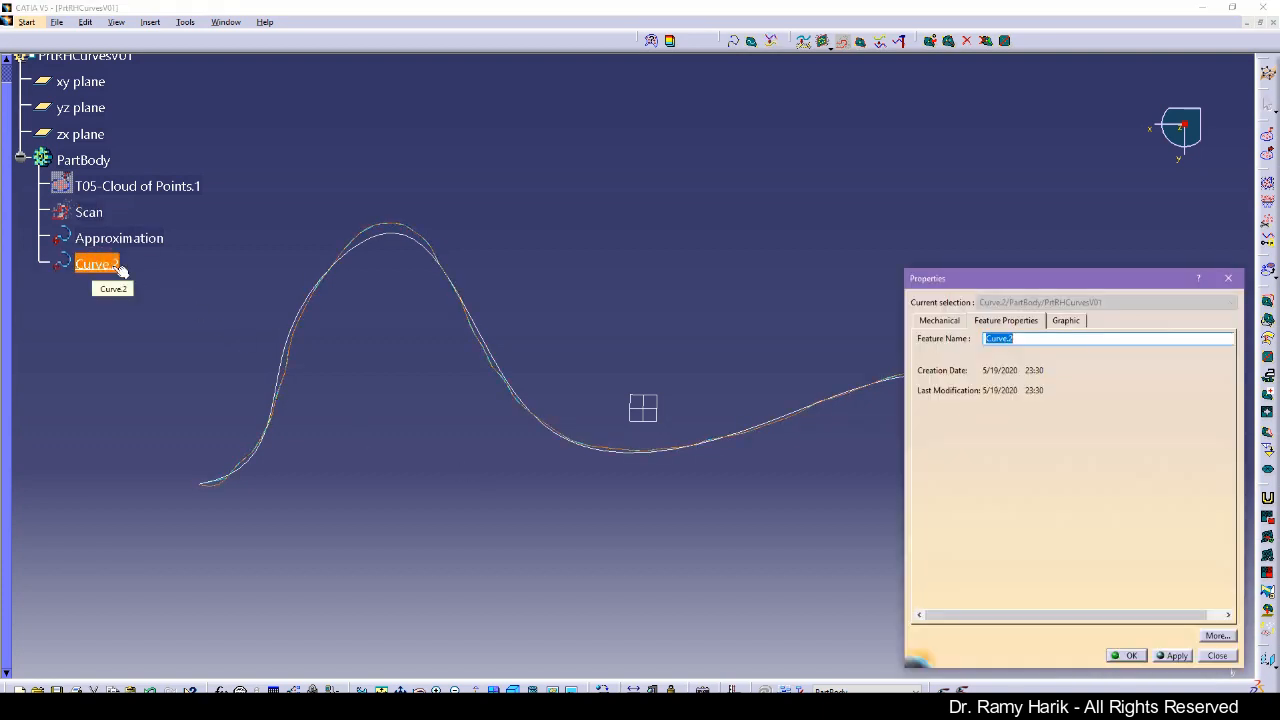
{"action": "type", "text": "Interpolation"}
{"action": "key", "text": "Return"}
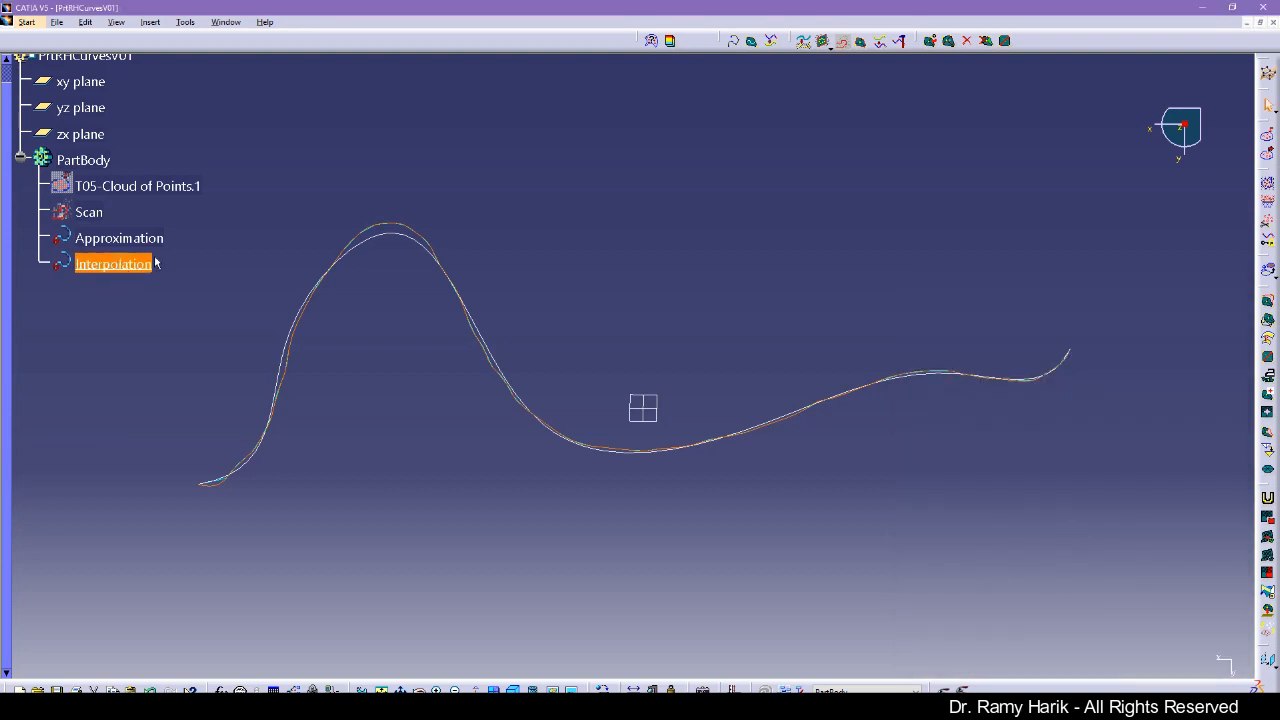
- Set the Approximation curve's line color to yellow and its line thickness to 1.4 mm
{"action": "right_click", "coordinate": [86, 214]}
{"action": "left_click", "coordinate": [263, 225]}
{"action": "left_click", "coordinate": [130, 245]}
{"action": "right_click", "coordinate": [130, 246]}
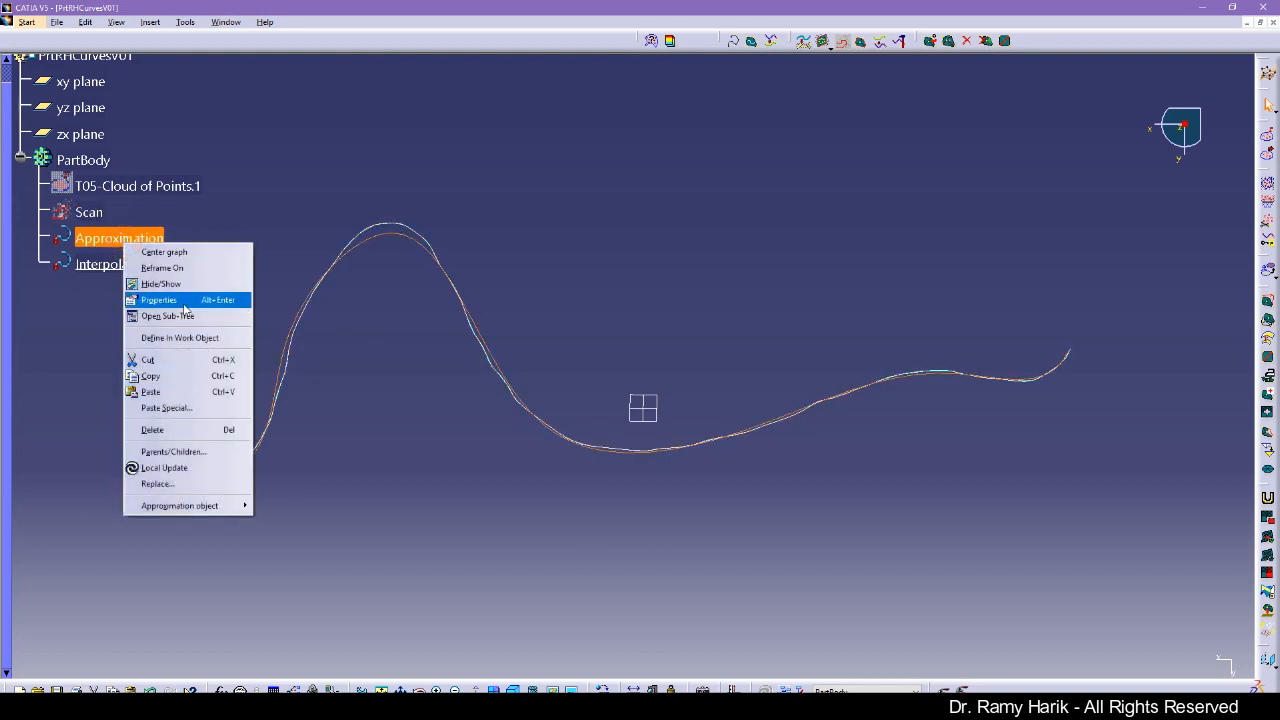
{"action": "left_click", "coordinate": [180, 300]}
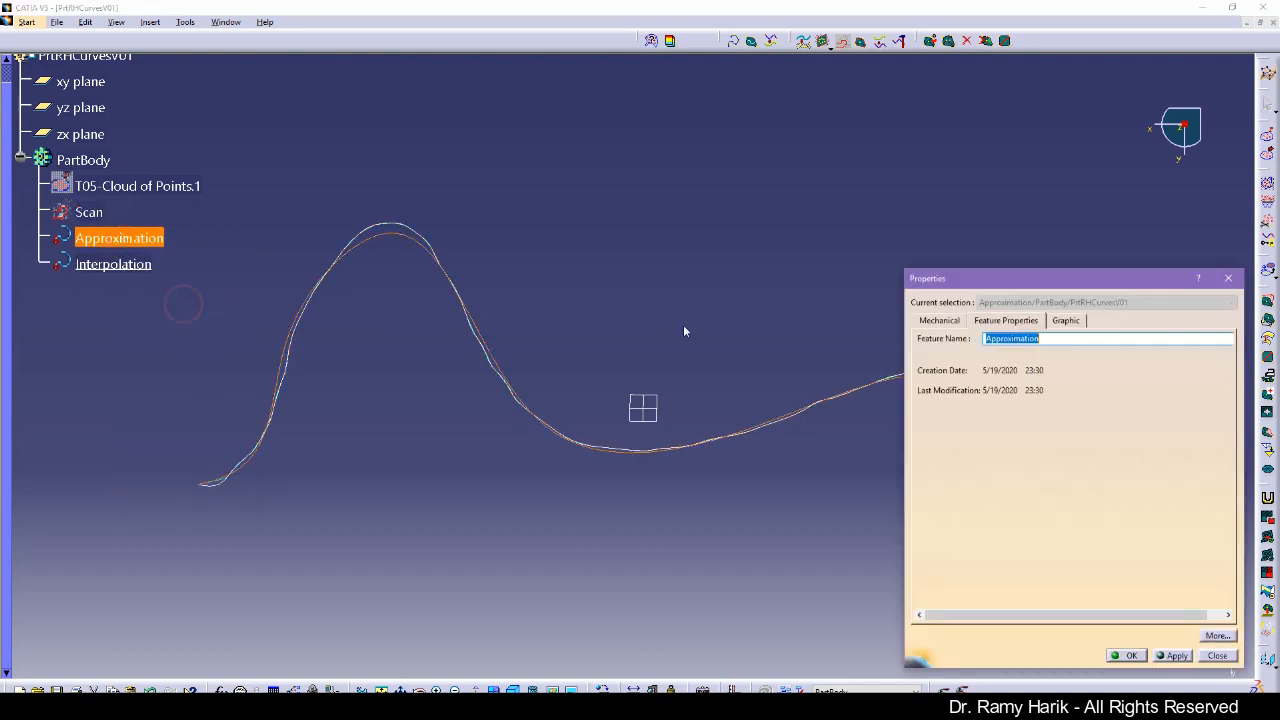
{"action": "left_click", "coordinate": [1065, 321]}
{"action": "left_click", "coordinate": [945, 321]}
{"action": "left_click", "coordinate": [1066, 322]}
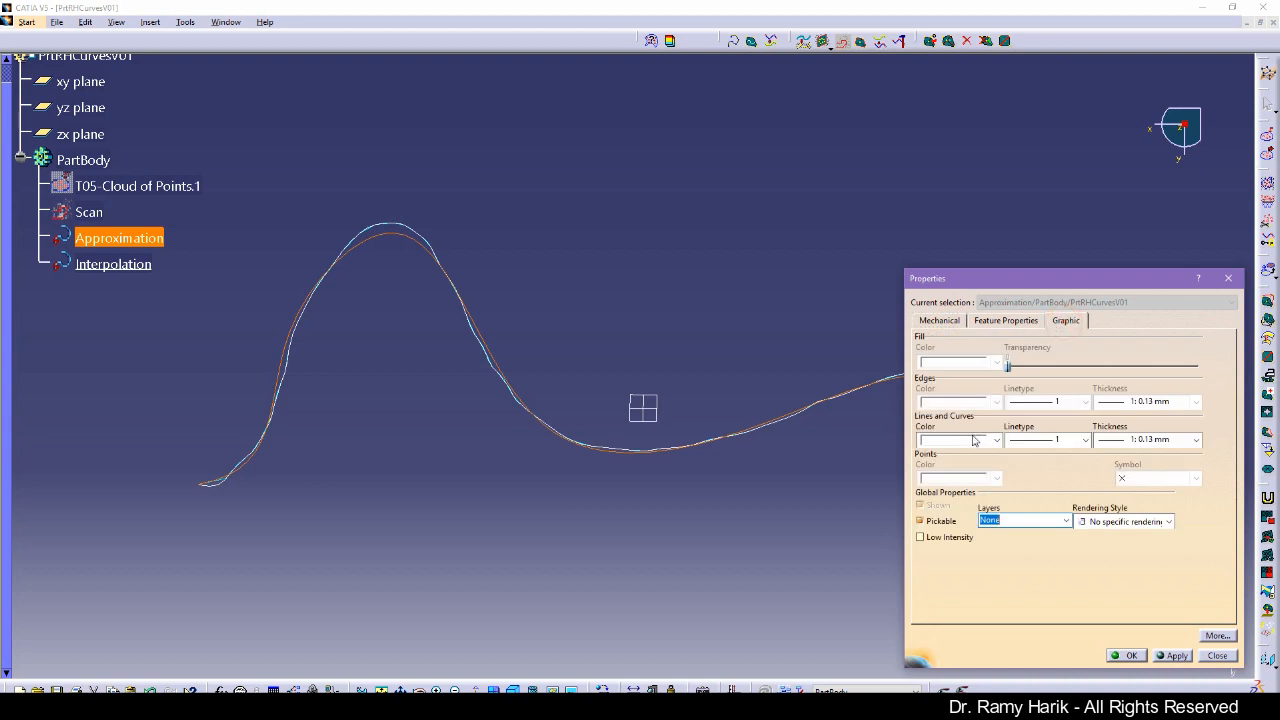
{"action": "left_click", "coordinate": [990, 440]}
{"action": "left_click", "coordinate": [965, 484]}
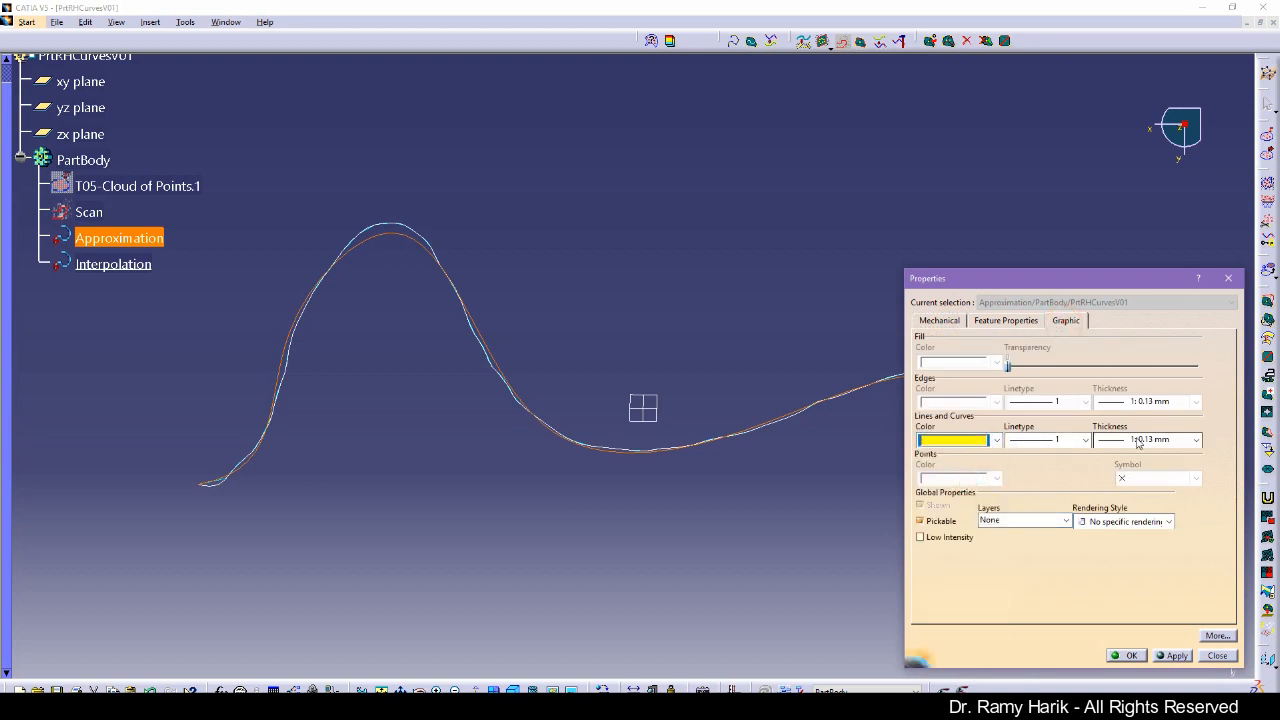
{"action": "left_click", "coordinate": [1145, 440]}
{"action": "left_click", "coordinate": [1125, 512]}
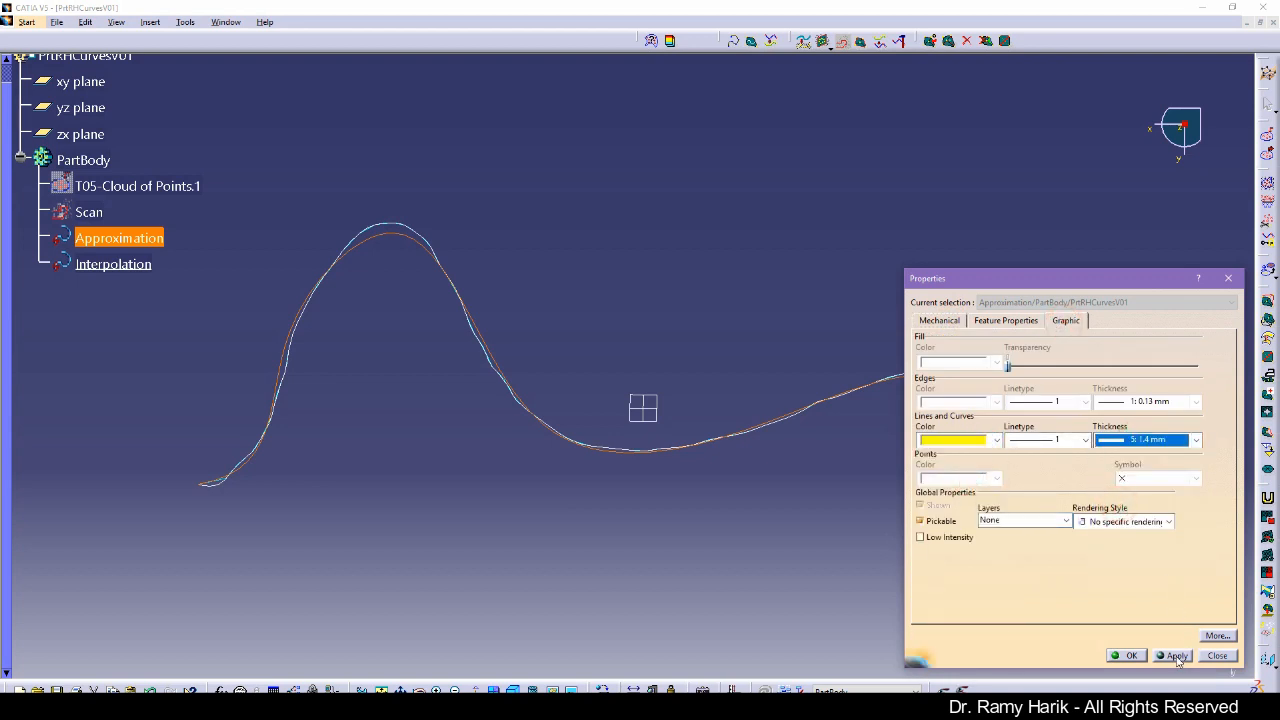
{"action": "left_click", "coordinate": [1173, 655]}
{"action": "left_click", "coordinate": [1127, 655]}
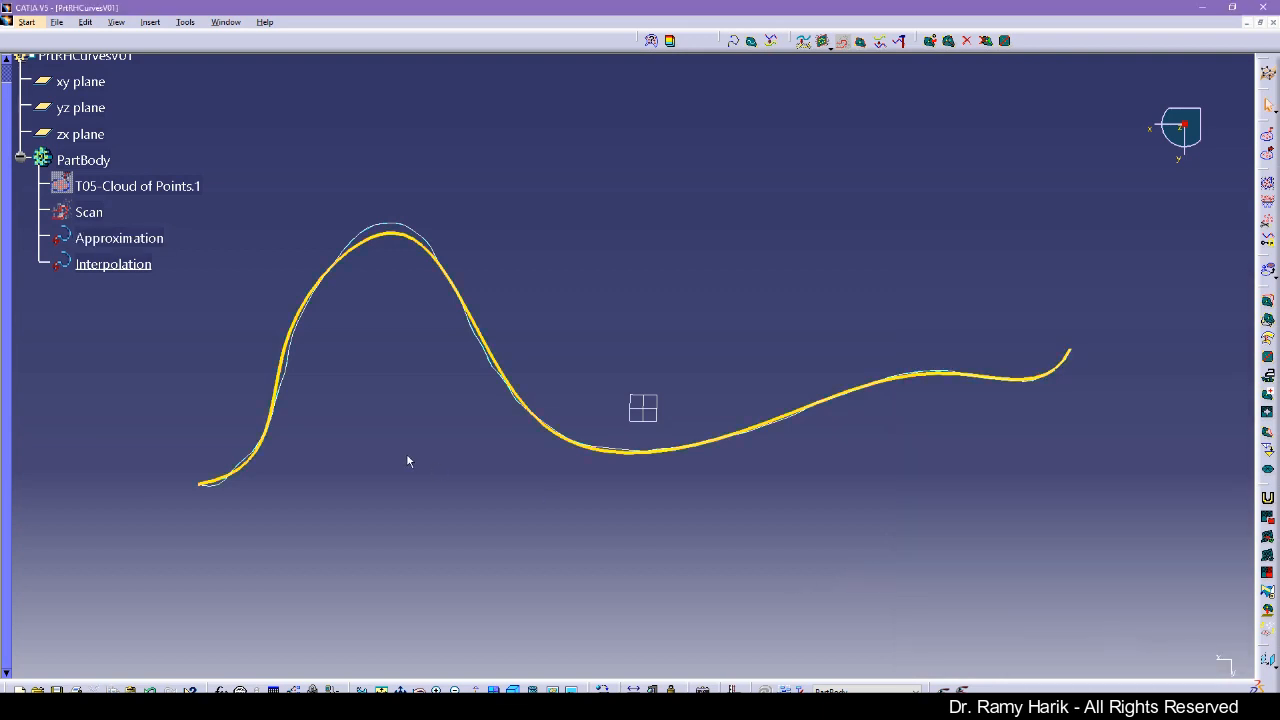
- Set the Interpolation curve's line color to orange, its linetype to dashed style 3 and its line thickness to 0.7 mm
{"action": "left_click", "coordinate": [118, 265]}
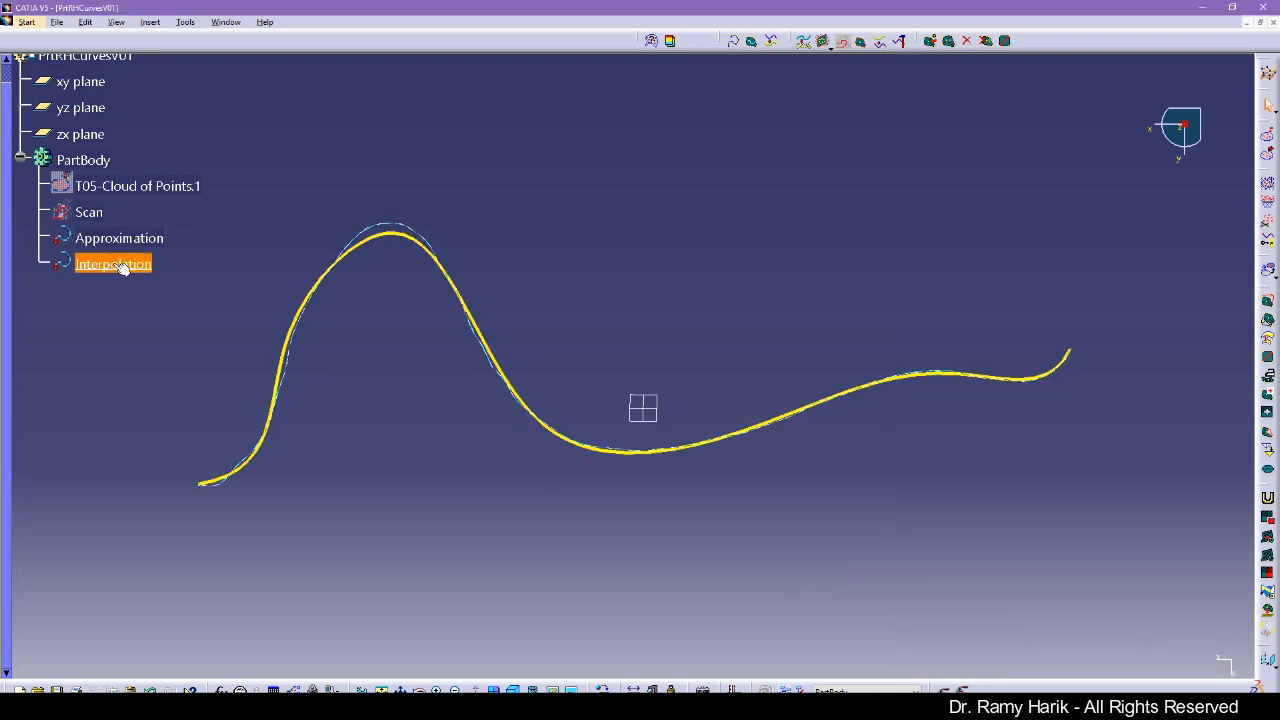
{"action": "right_click", "coordinate": [118, 265]}
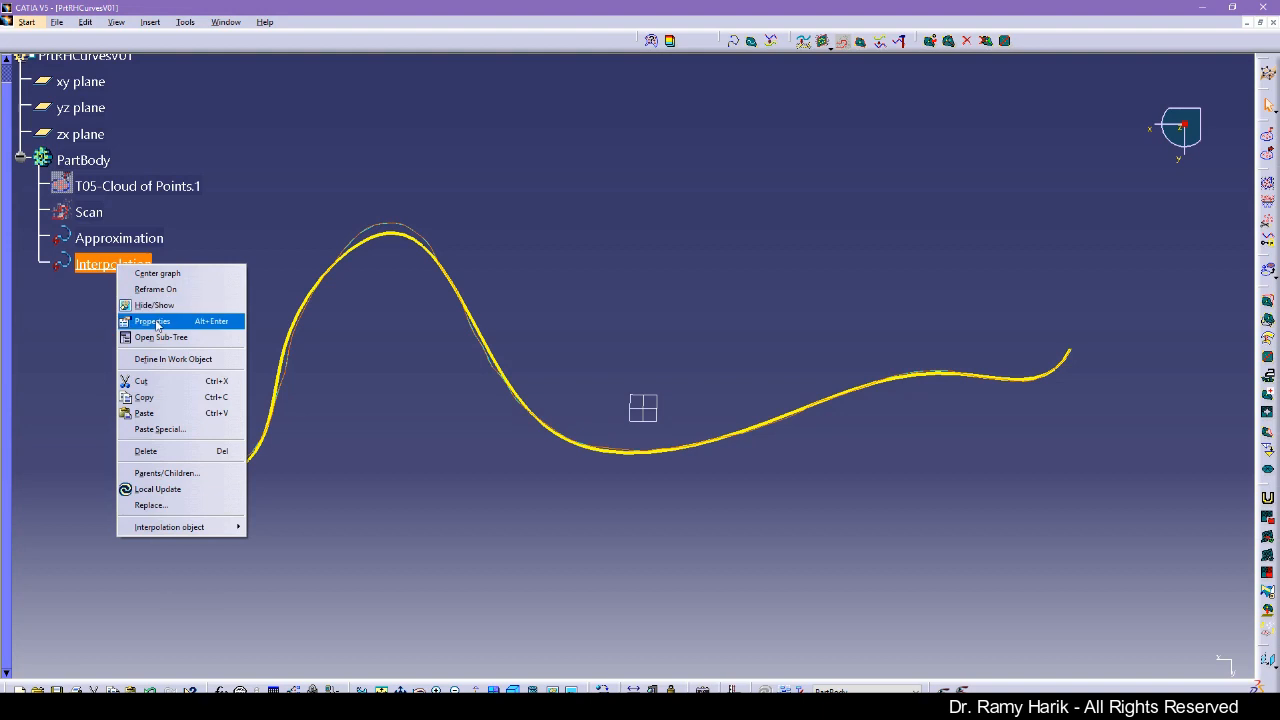
{"action": "left_click", "coordinate": [155, 322]}
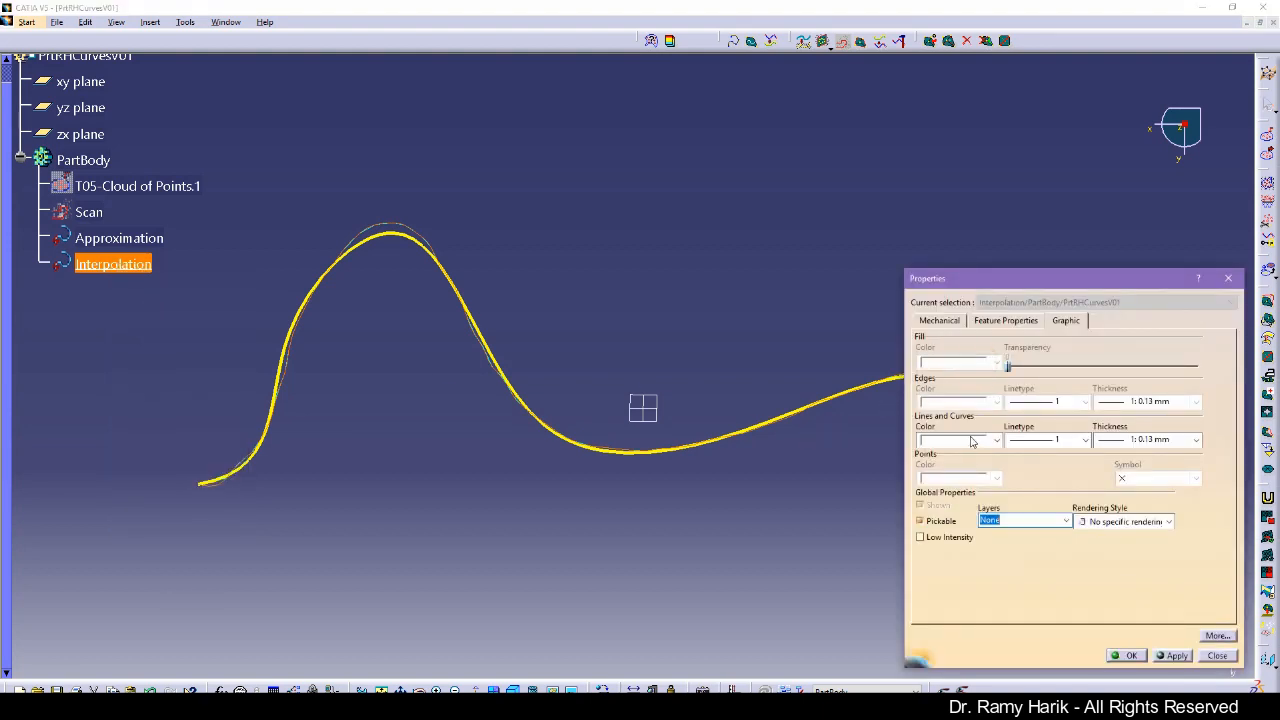
{"action": "left_click", "coordinate": [971, 441]}
{"action": "left_click", "coordinate": [964, 503]}
{"action": "left_click", "coordinate": [1131, 443]}
{"action": "left_click", "coordinate": [1140, 490]}
{"action": "left_click", "coordinate": [1084, 440]}
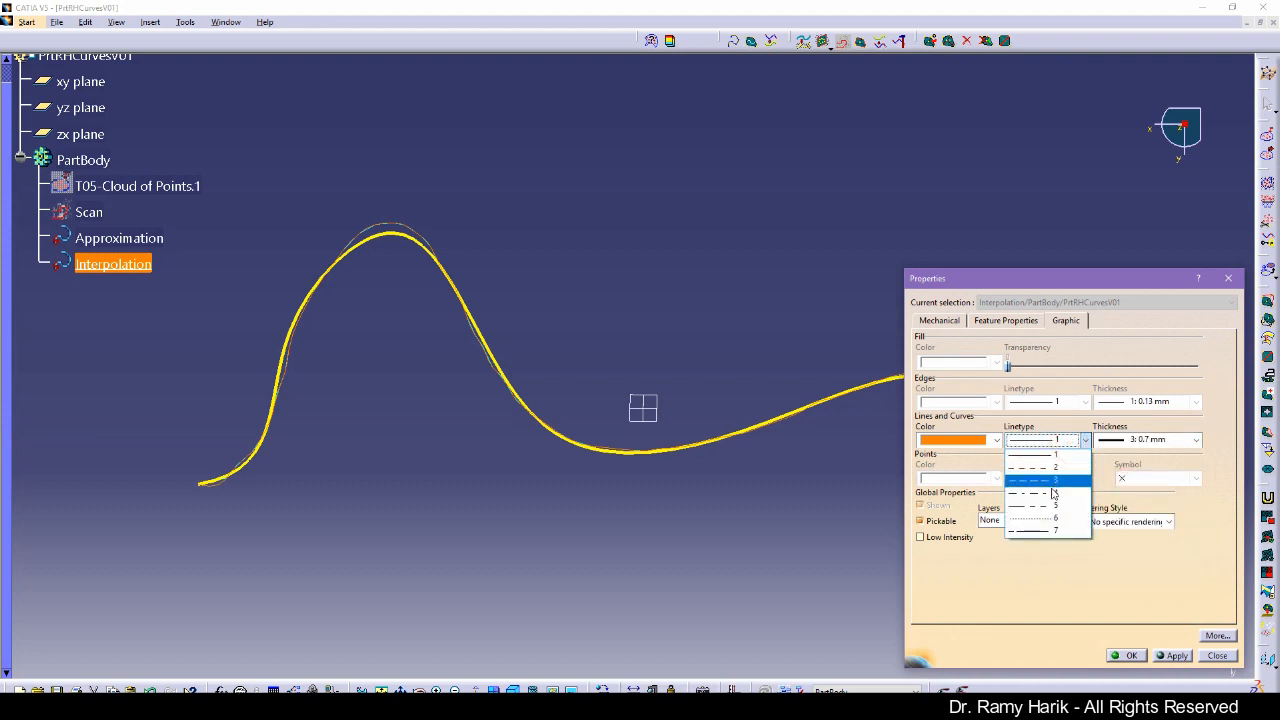
{"action": "left_click", "coordinate": [1051, 482]}
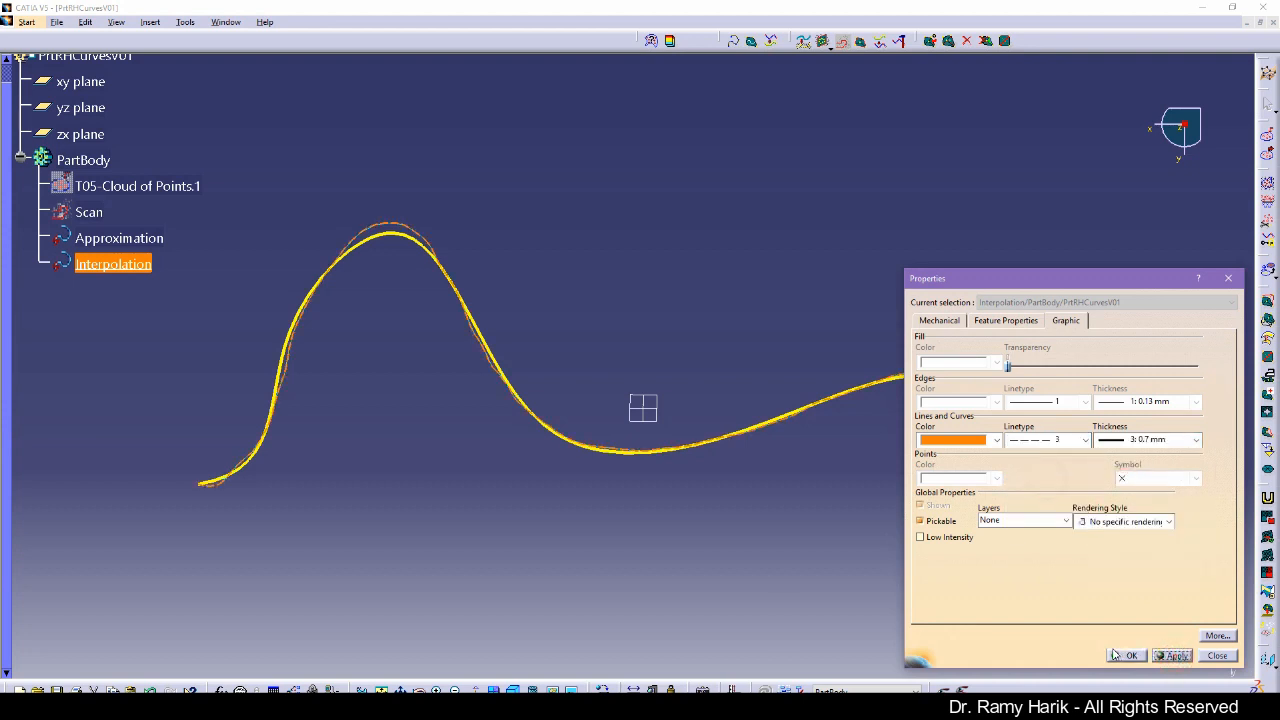
{"action": "left_click", "coordinate": [1124, 655]}
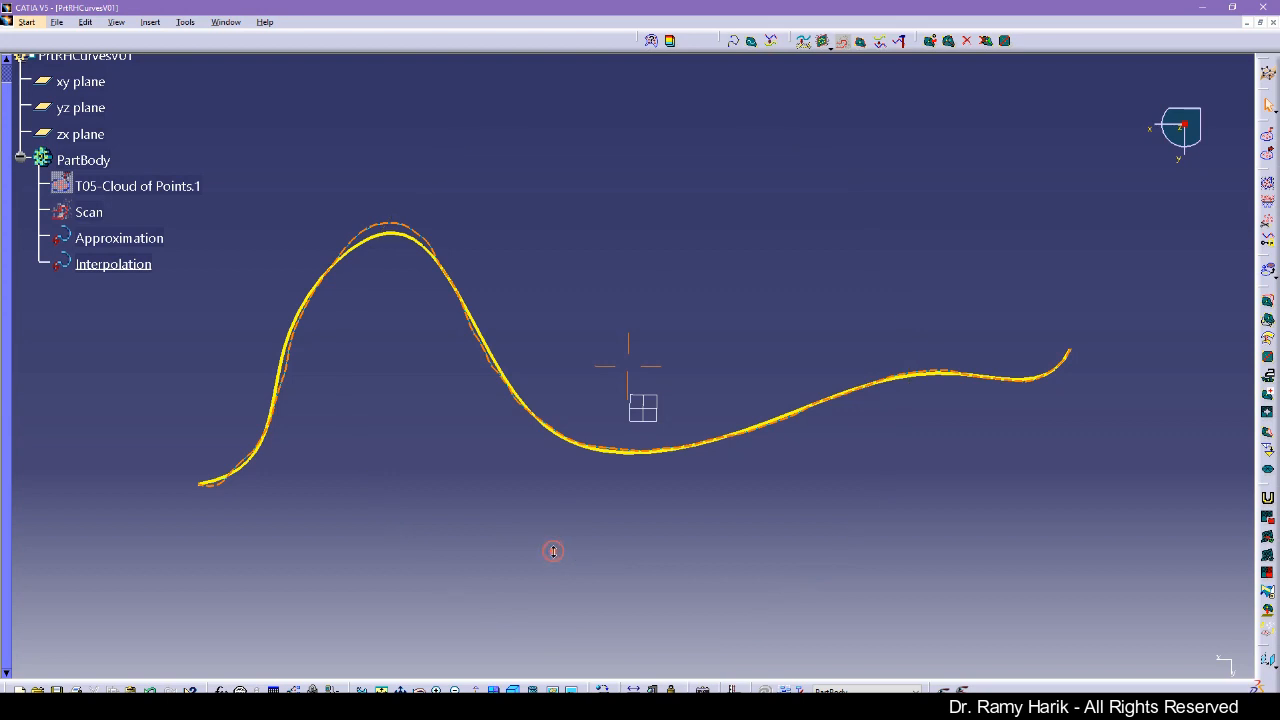
- Hide Scan and compare the Approximation and Interpolation curves up close along the steep slope after the peak
{"action": "right_click", "coordinate": [88, 212]}
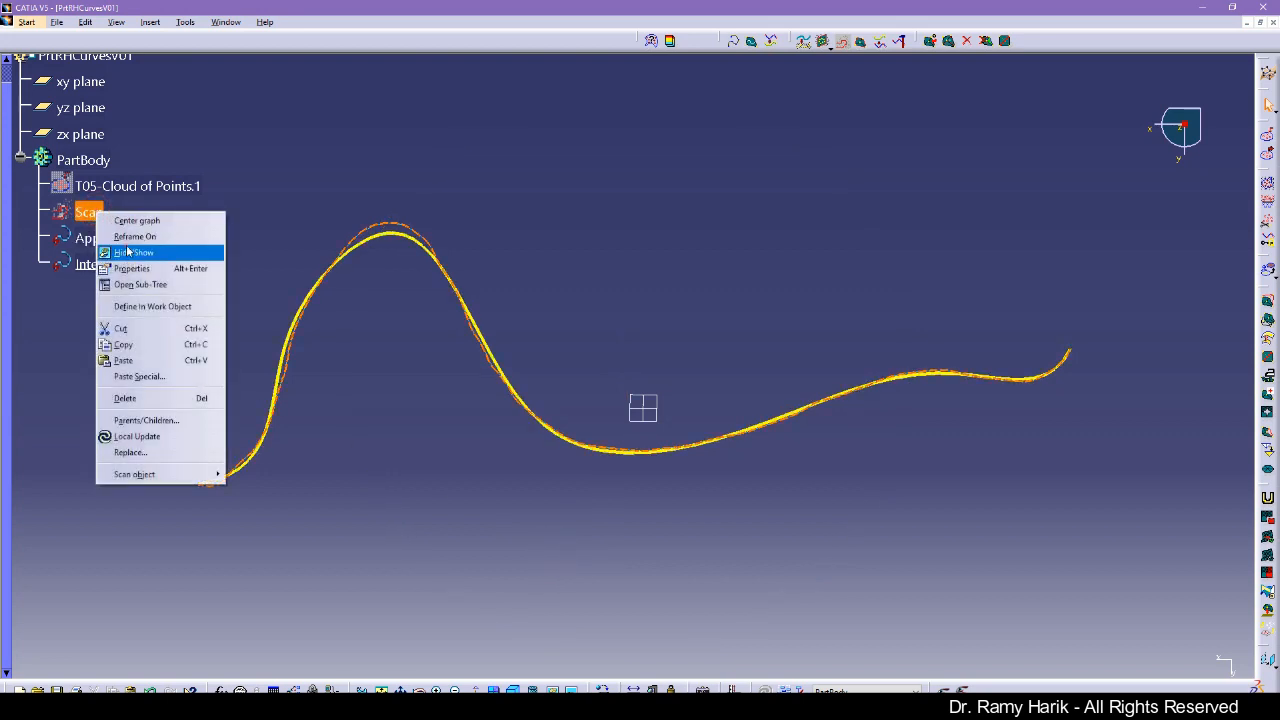
{"action": "left_click", "coordinate": [130, 251]}
{"action": "middle_click_drag", "start_coordinate": [410, 431], "coordinate": [546, 401]}
{"action": "left_click", "coordinate": [395, 370]}
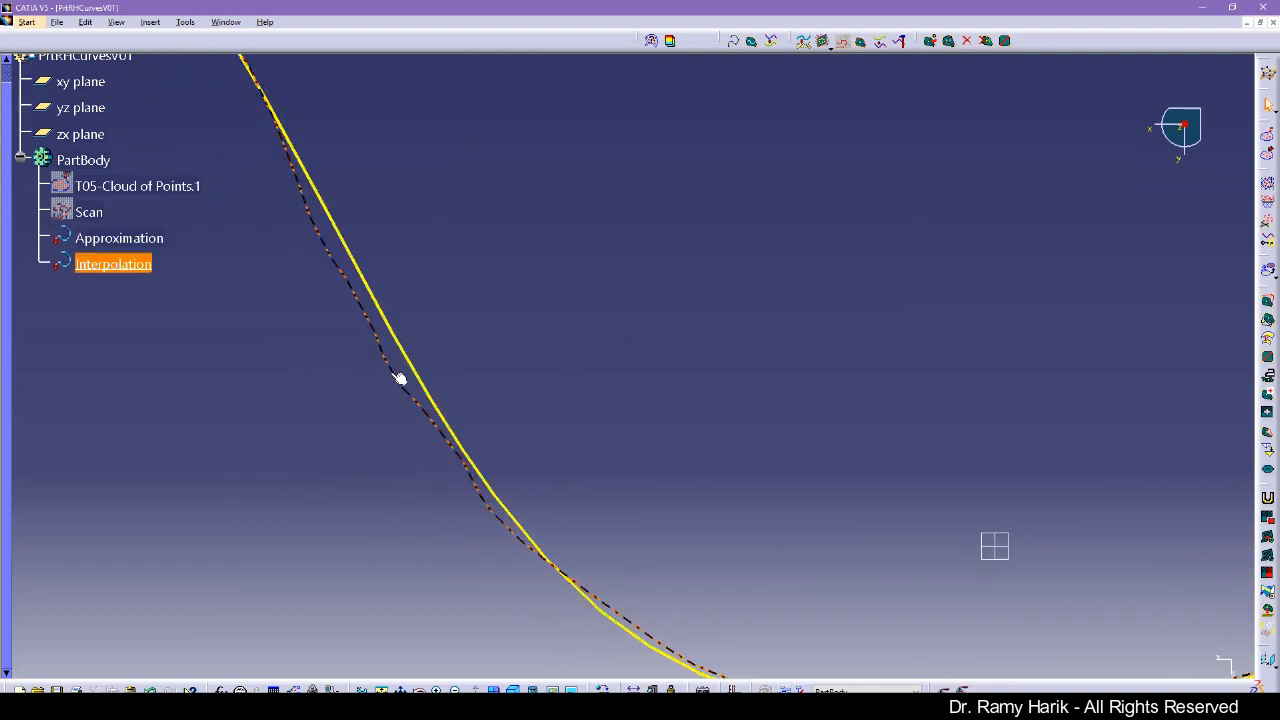
{"action": "left_click", "coordinate": [425, 405]}
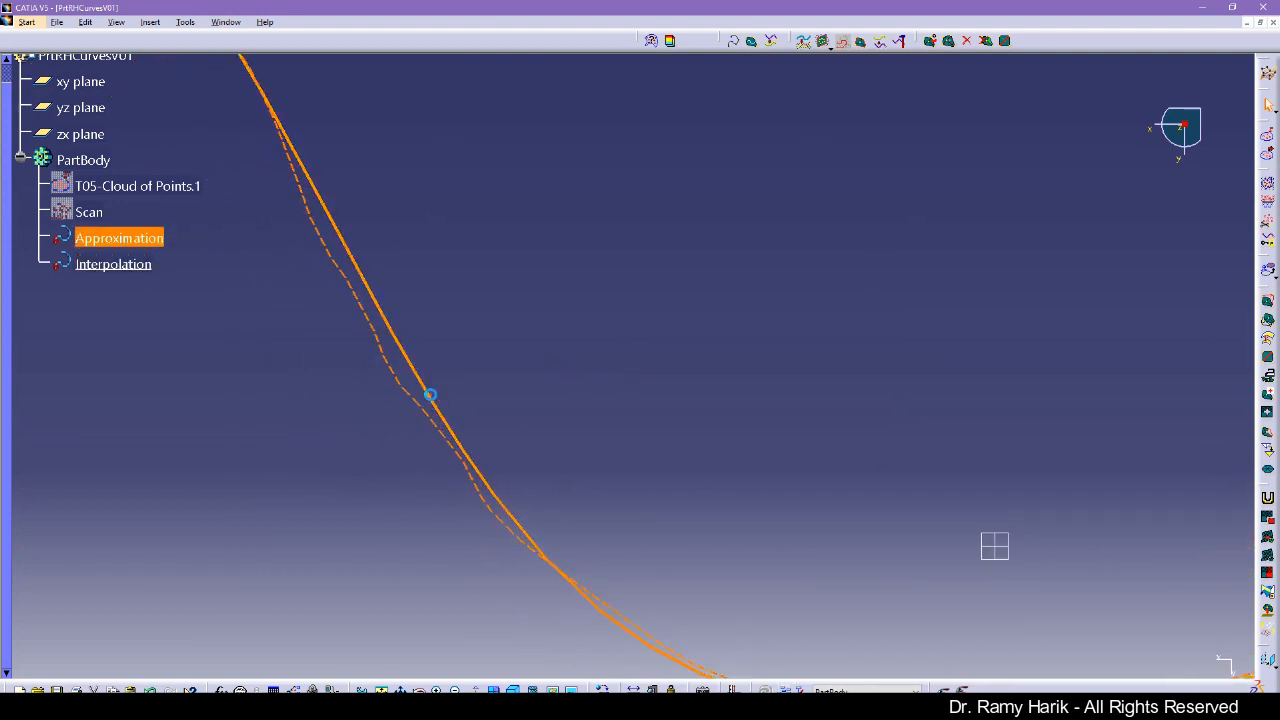
{"action": "left_click", "coordinate": [623, 374]}
{"action": "middle_click_drag", "start_coordinate": [551, 266], "coordinate": [551, 410], "text": "ctrl"}
{"action": "middle_click_drag", "start_coordinate": [748, 473], "coordinate": [698, 482]}
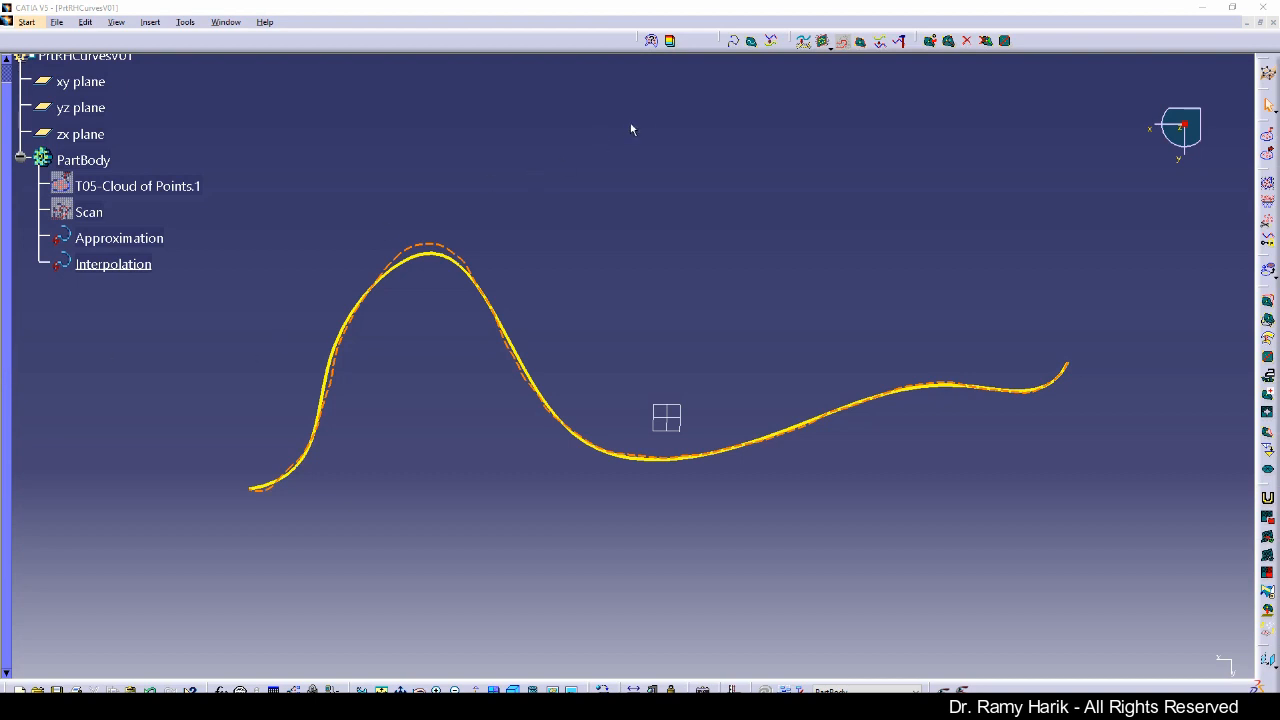
- Run a Deviation Analysis with Scan as the reference and Approximation as the element to measure
{"action": "left_click", "coordinate": [671, 42]}
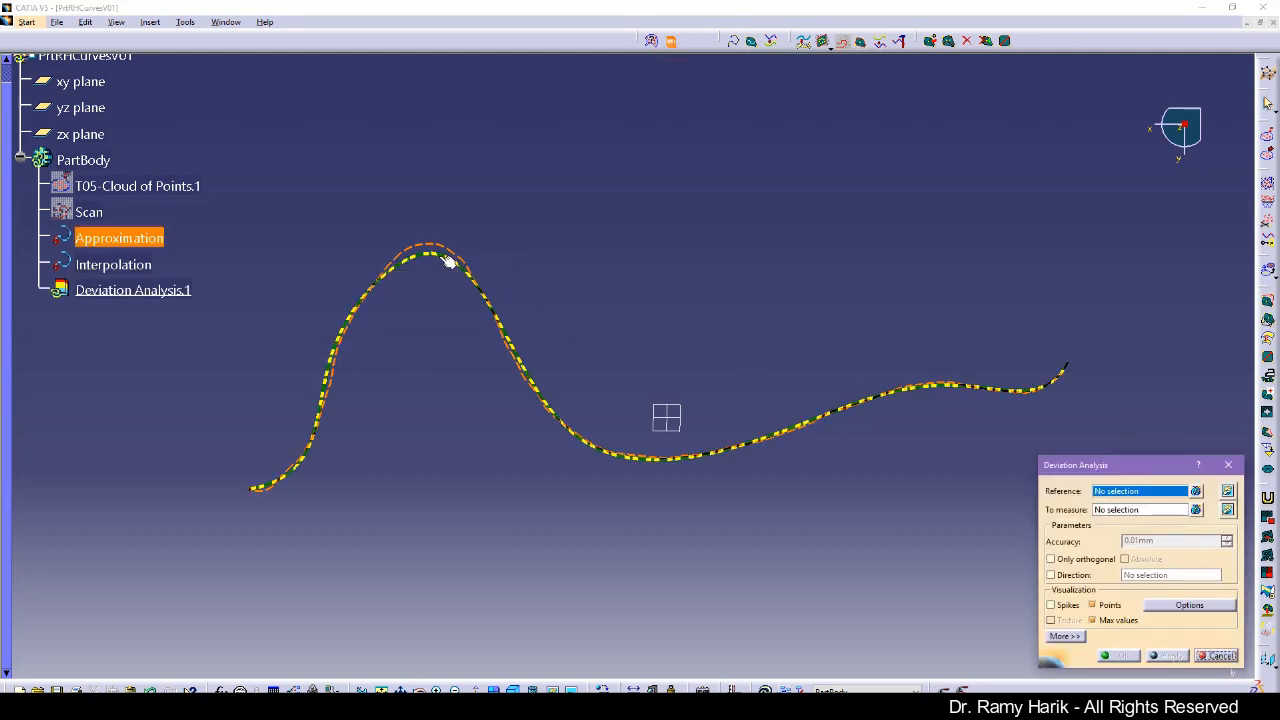
{"action": "left_click", "coordinate": [89, 212]}
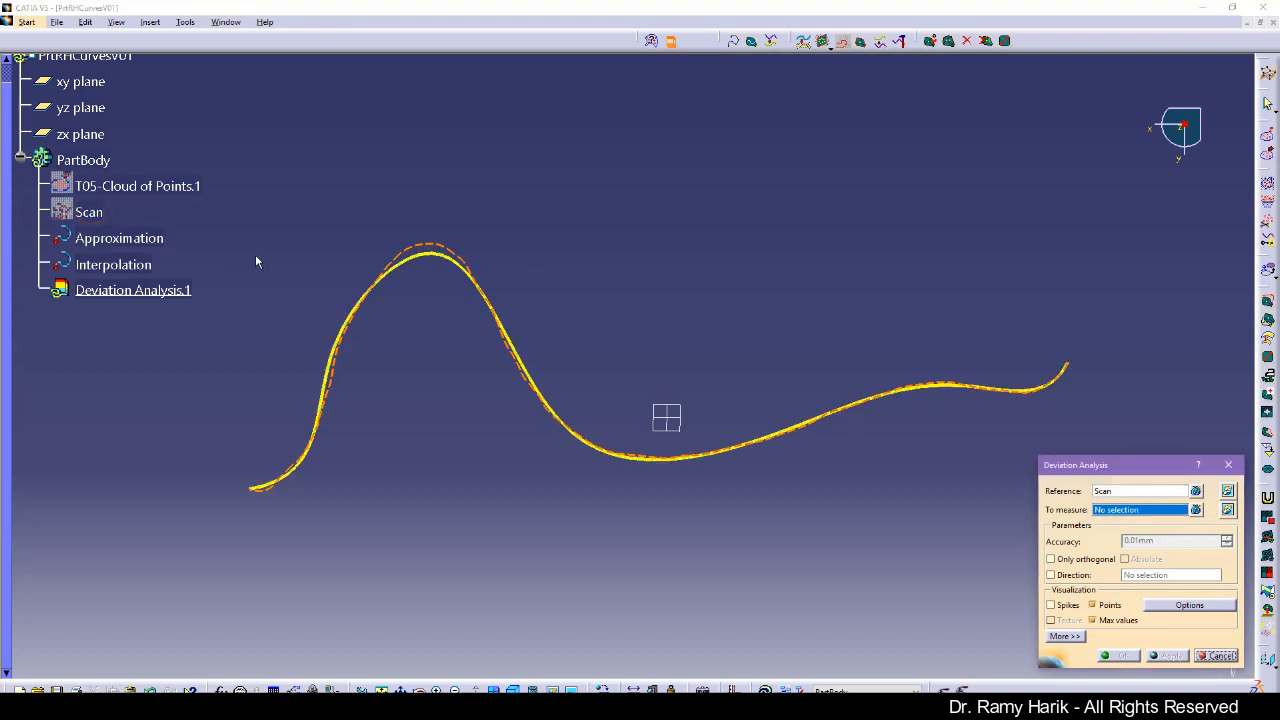
{"action": "left_click", "coordinate": [120, 240]}
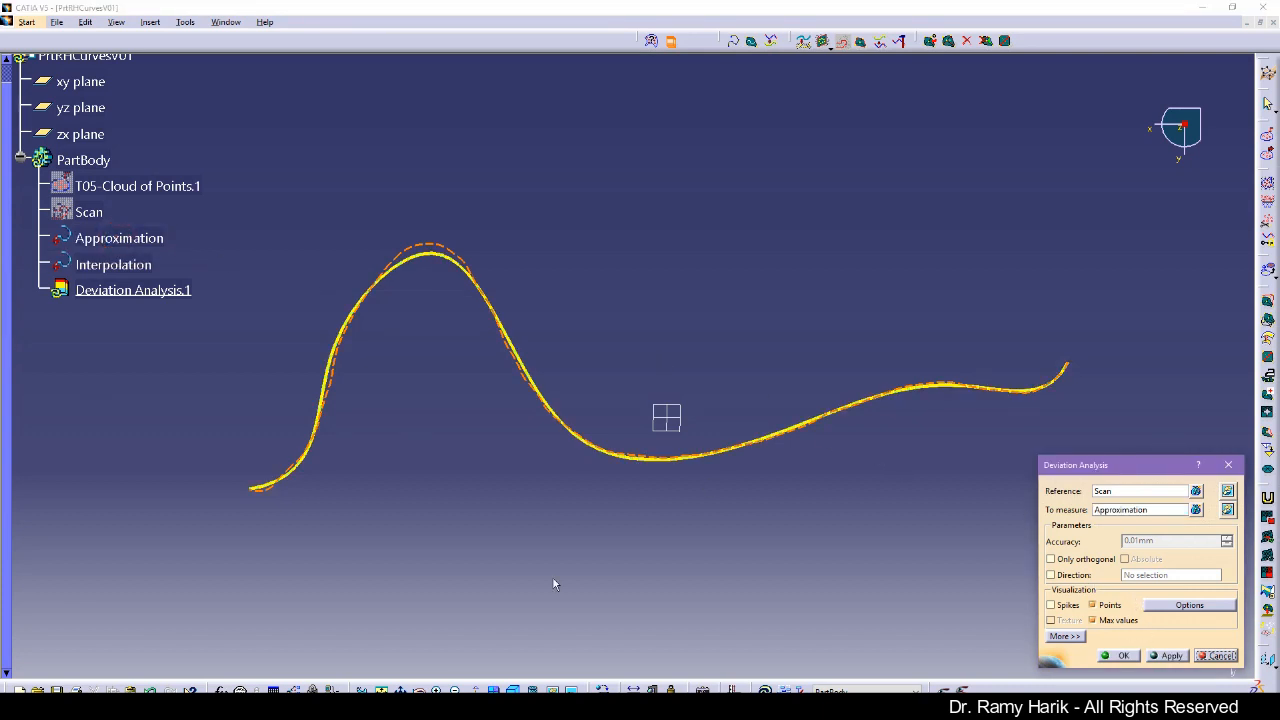
{"action": "left_click", "coordinate": [1, 352]}
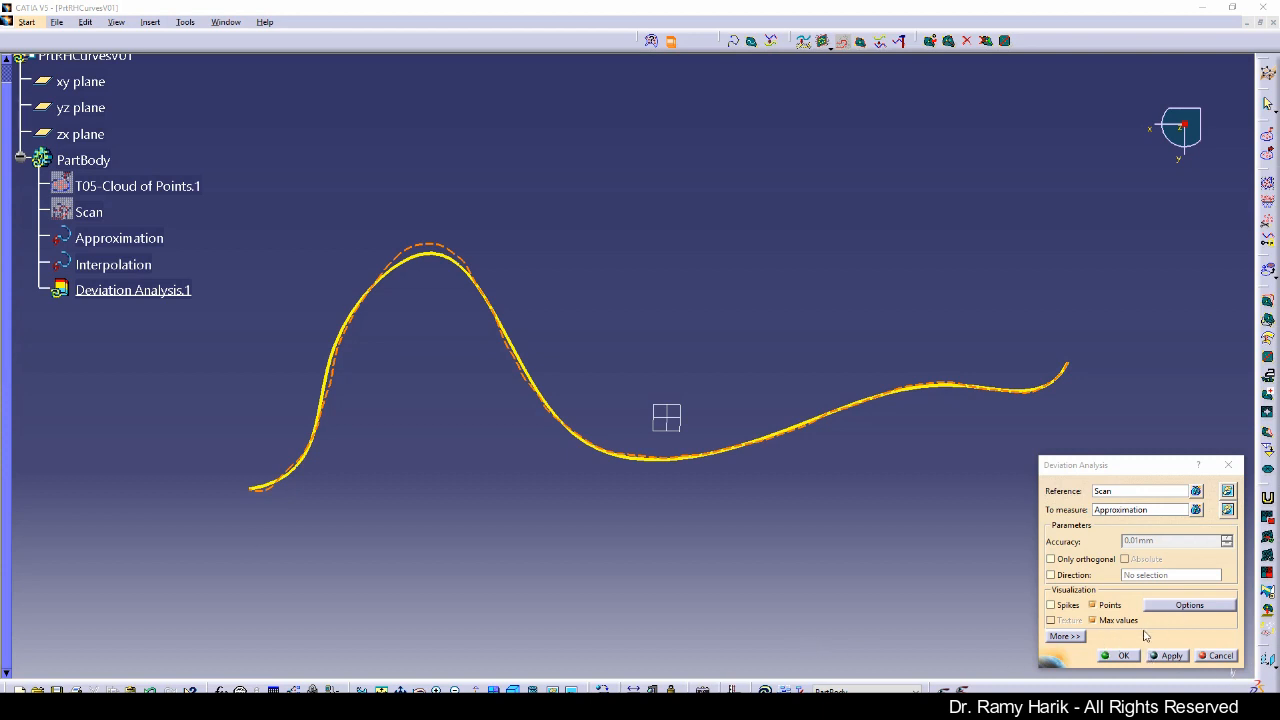
{"action": "left_click", "coordinate": [1168, 656]}
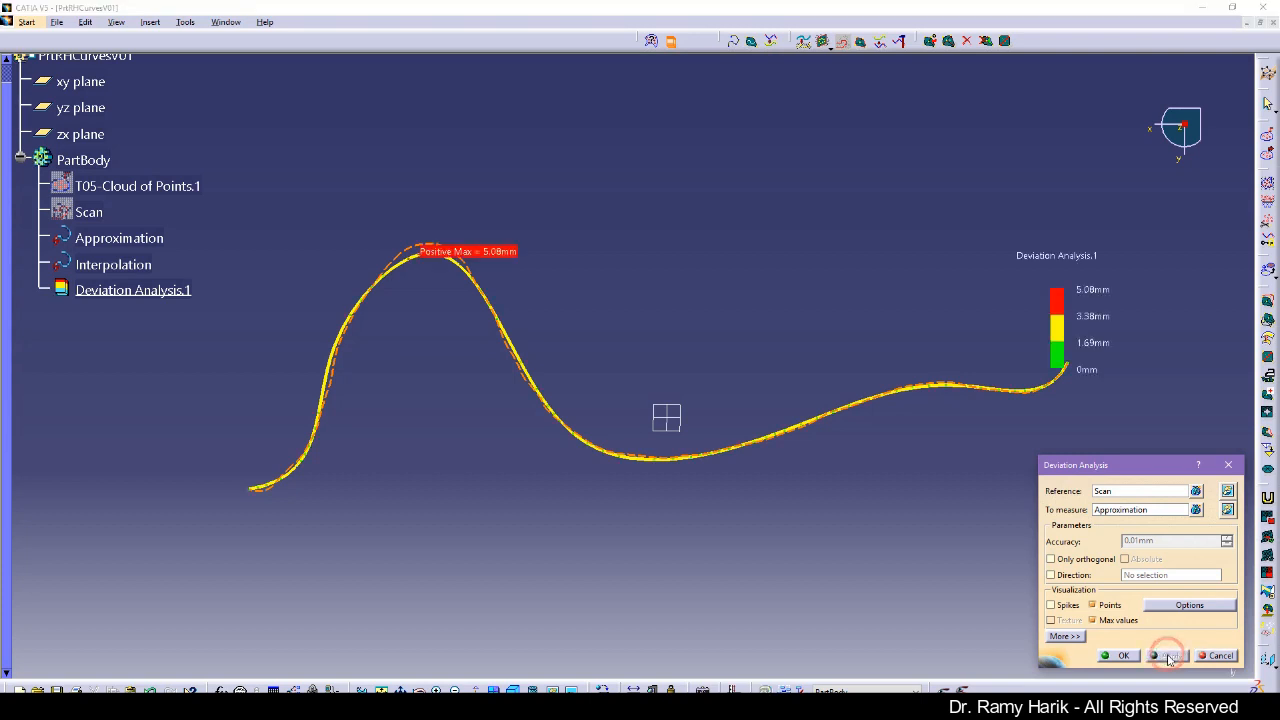
{"action": "mouse_move", "coordinate": [466, 254]}
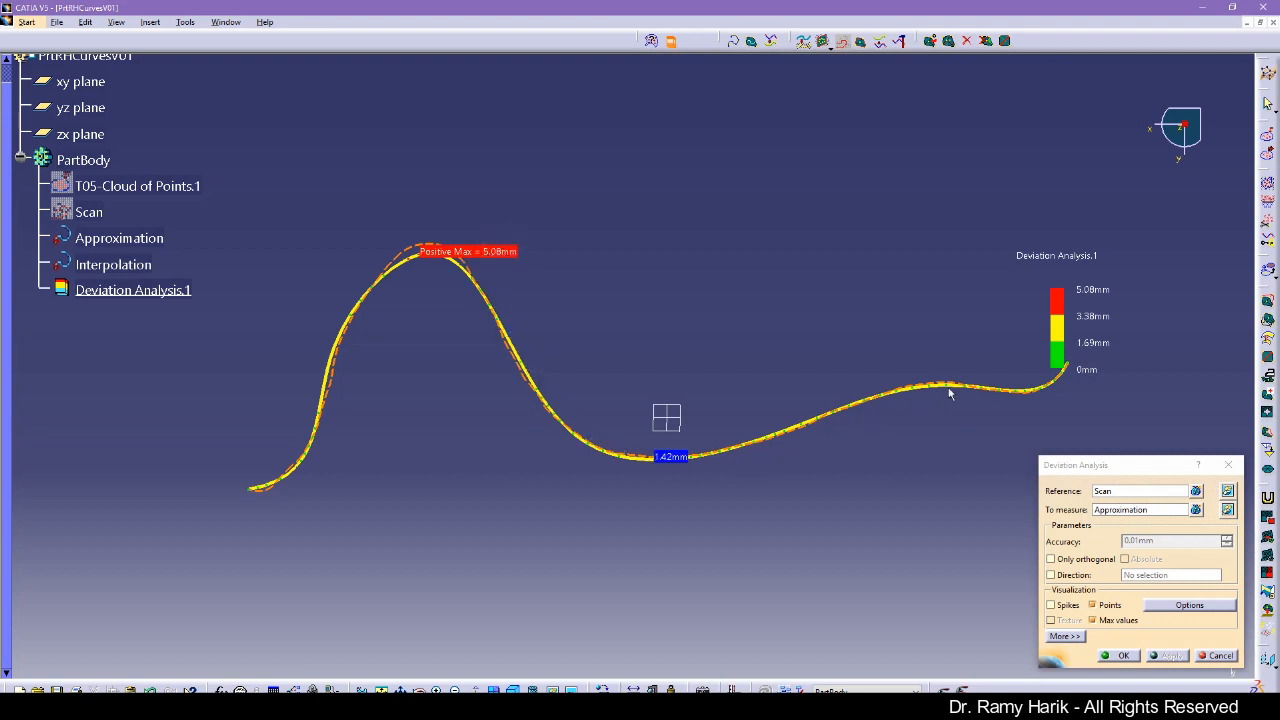
- Move the deviation color scale away from the curve's end and set its number of positive colors to 6
{"action": "left_click_drag", "start_coordinate": [1061, 318], "coordinate": [950, 236]}
{"action": "right_click", "coordinate": [950, 239]}
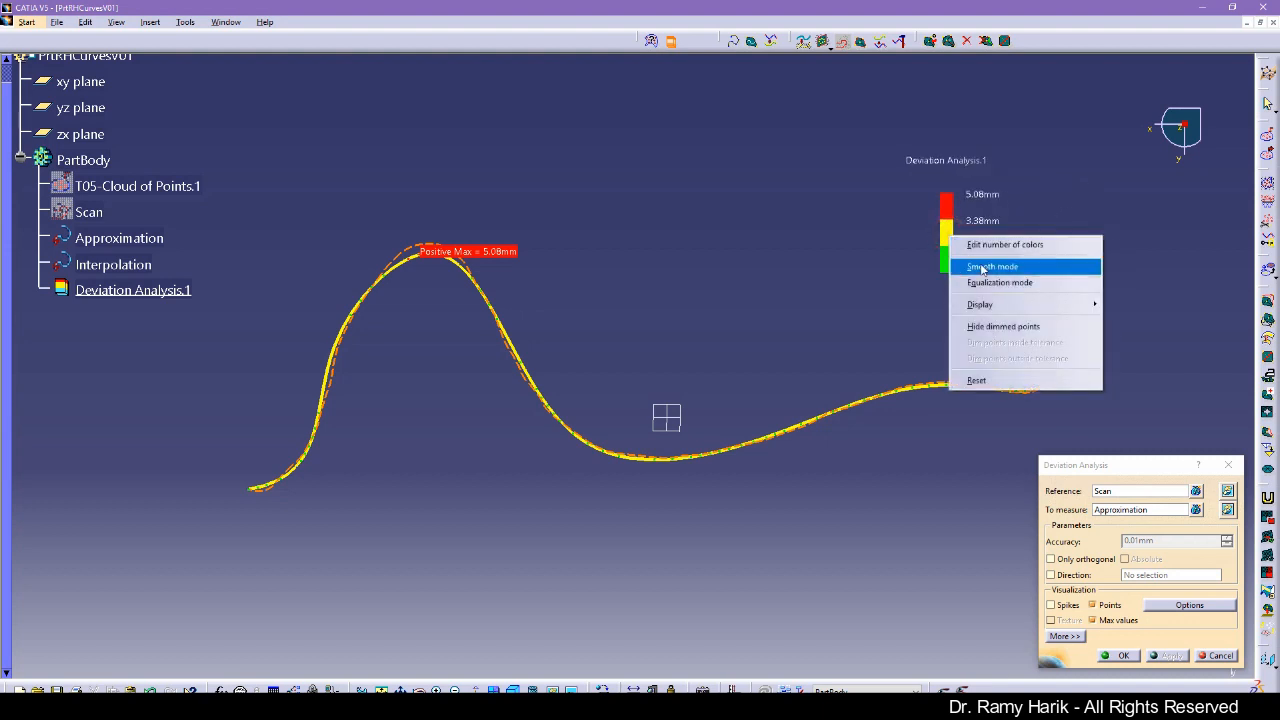
{"action": "left_click", "coordinate": [987, 244]}
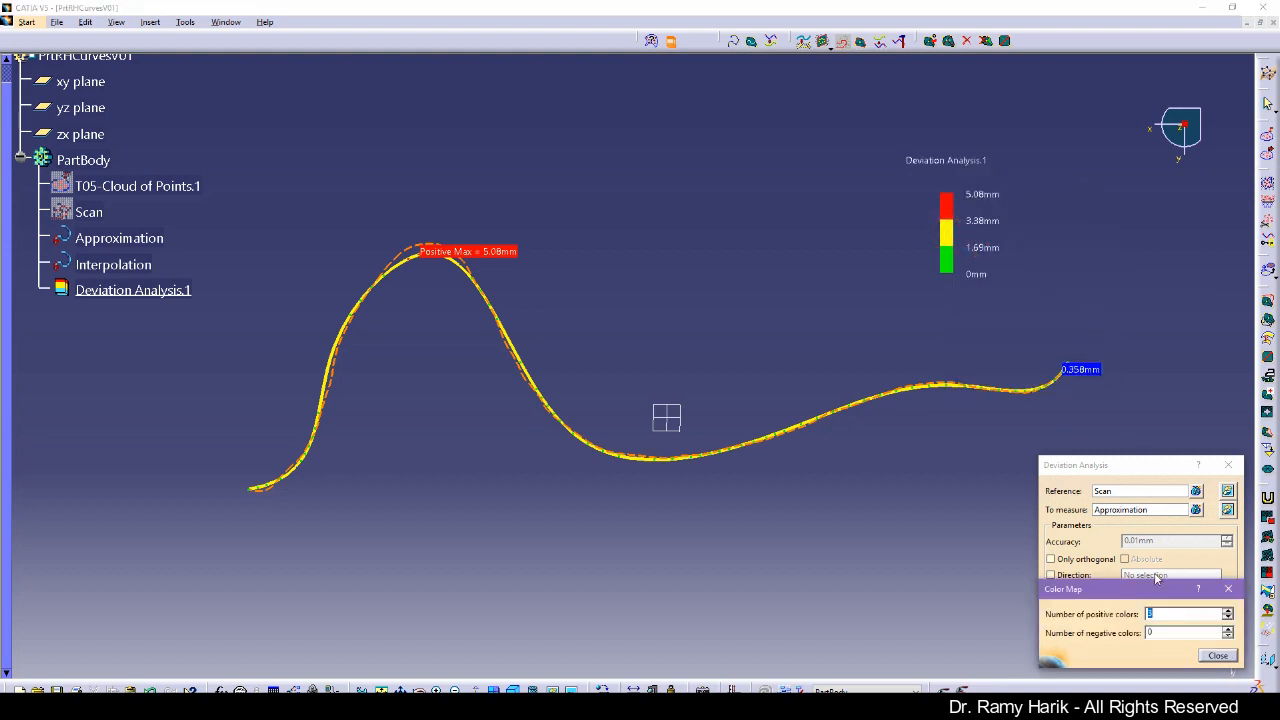
{"action": "left_click", "coordinate": [1228, 610]}
{"action": "left_click", "coordinate": [1228, 610]}
{"action": "left_click", "coordinate": [1228, 610]}
{"action": "left_click", "coordinate": [1218, 655]}
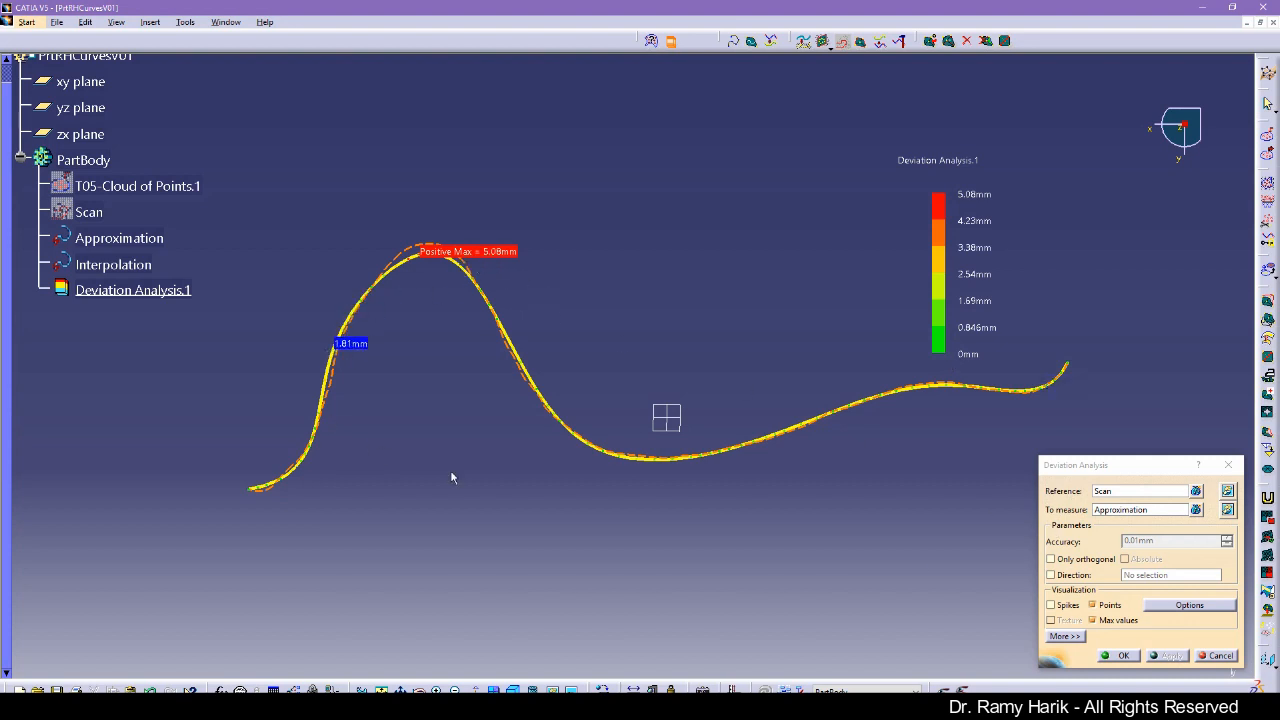
- Show the advanced parameters of the deviation analysis and accept the analysis
{"action": "left_click", "coordinate": [1066, 637]}
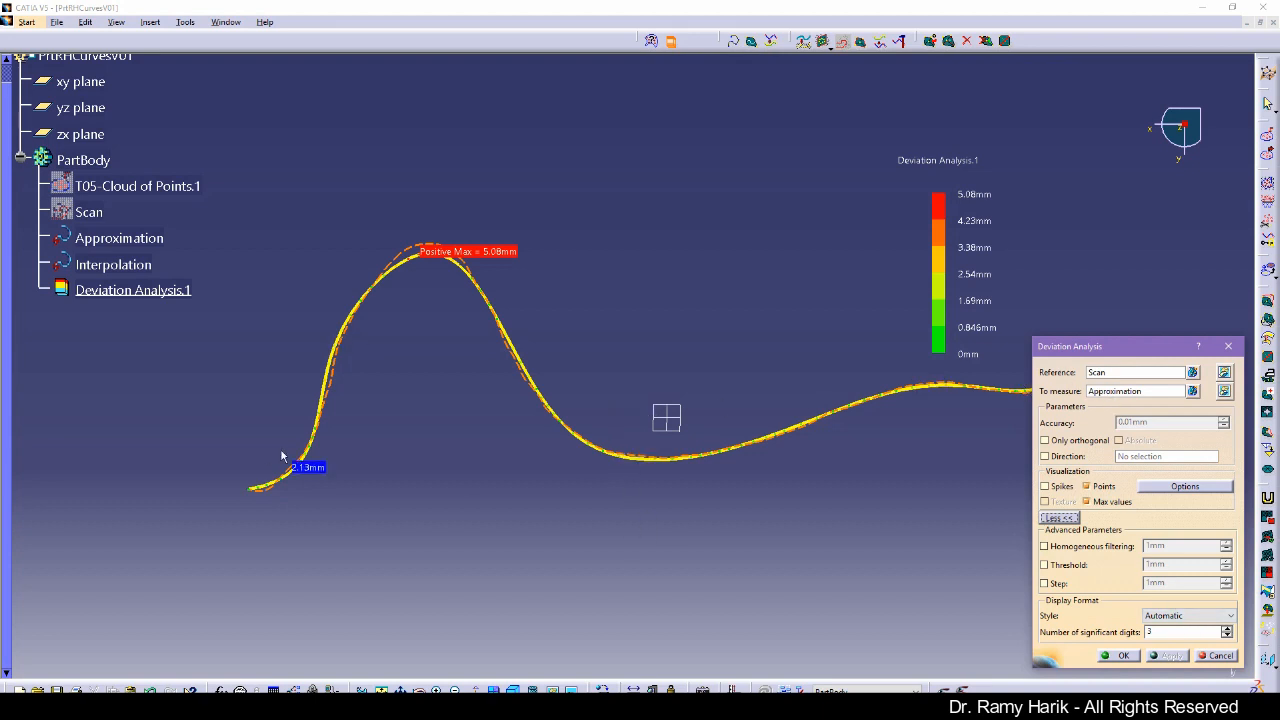
{"action": "left_click", "coordinate": [1, 380]}
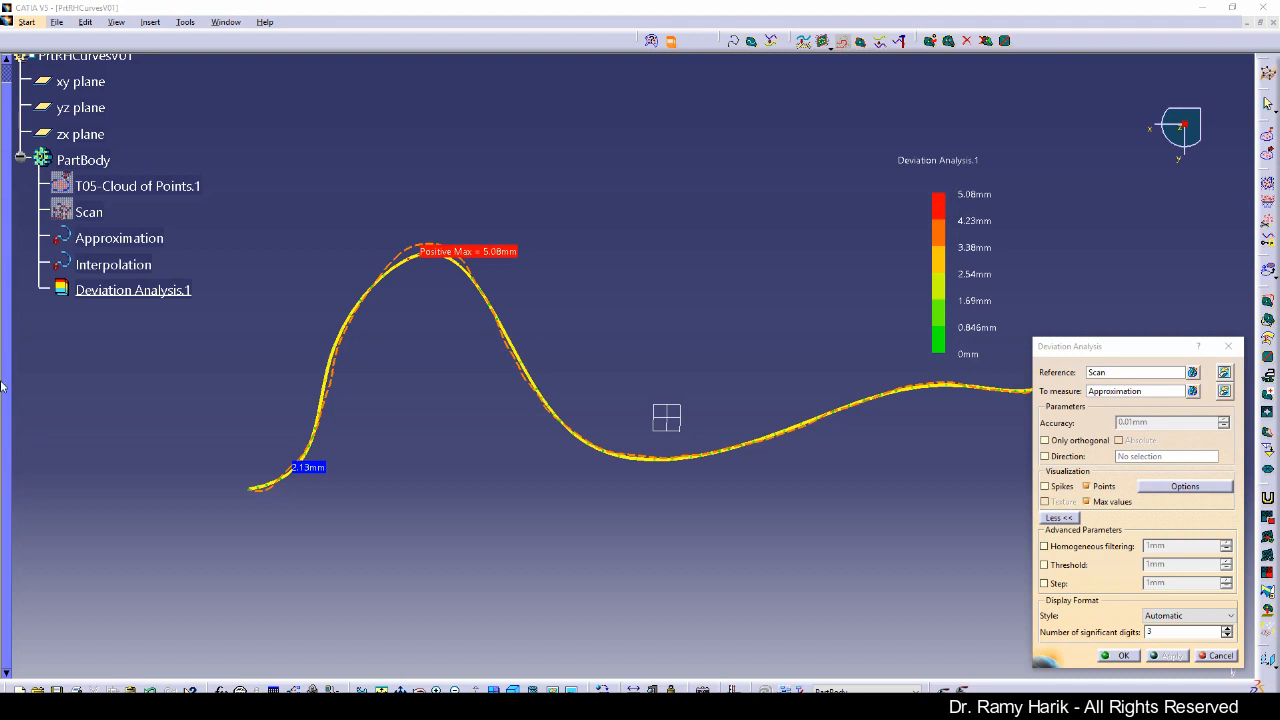
{"action": "left_click", "coordinate": [1119, 656]}
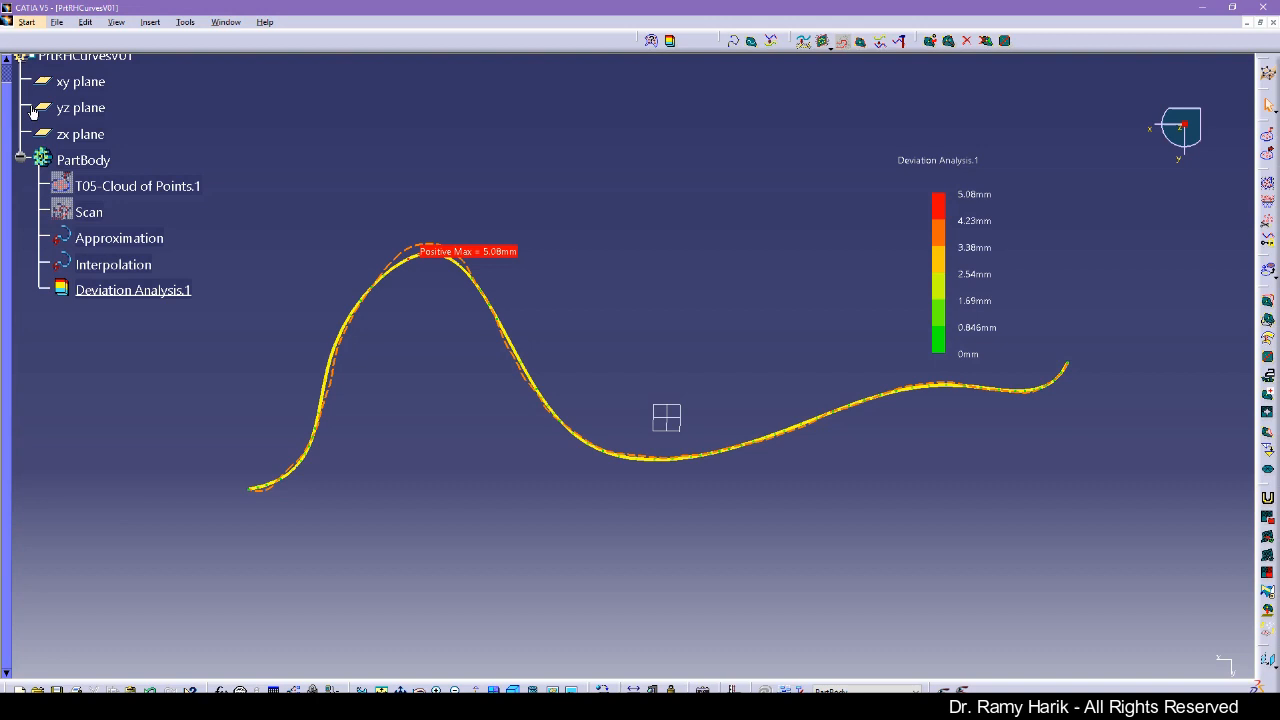
- Switch to the FreeStyle workbench and open the Approximation curve for Control Points editing
{"action": "left_click", "coordinate": [28, 22]}
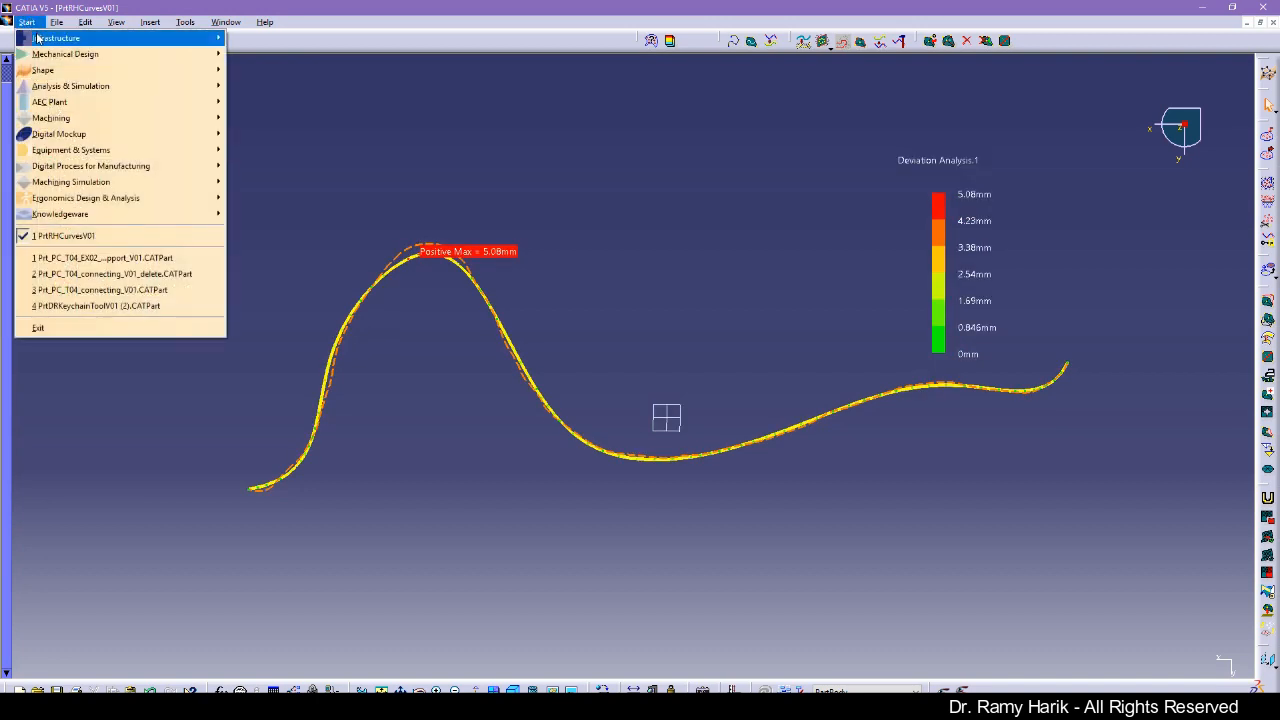
{"action": "left_click", "coordinate": [255, 70]}
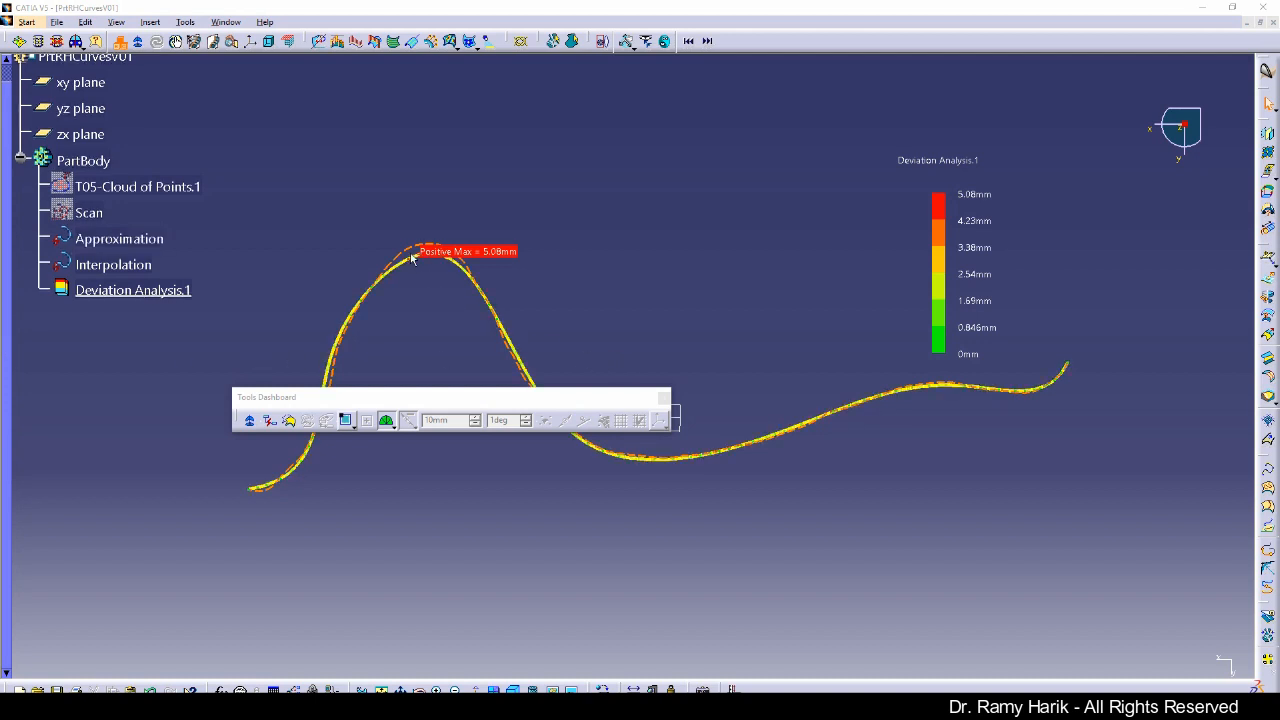
{"action": "left_click", "coordinate": [119, 239]}
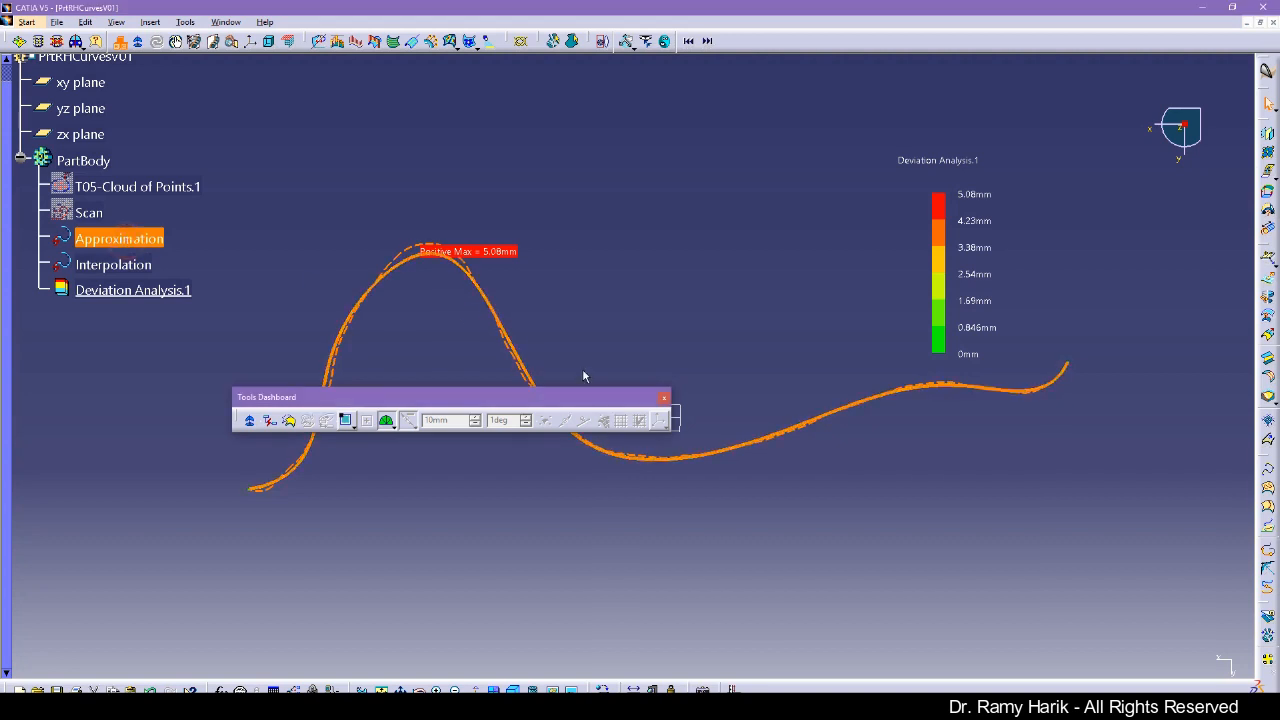
{"action": "left_click_drag", "start_coordinate": [594, 397], "coordinate": [512, 611]}
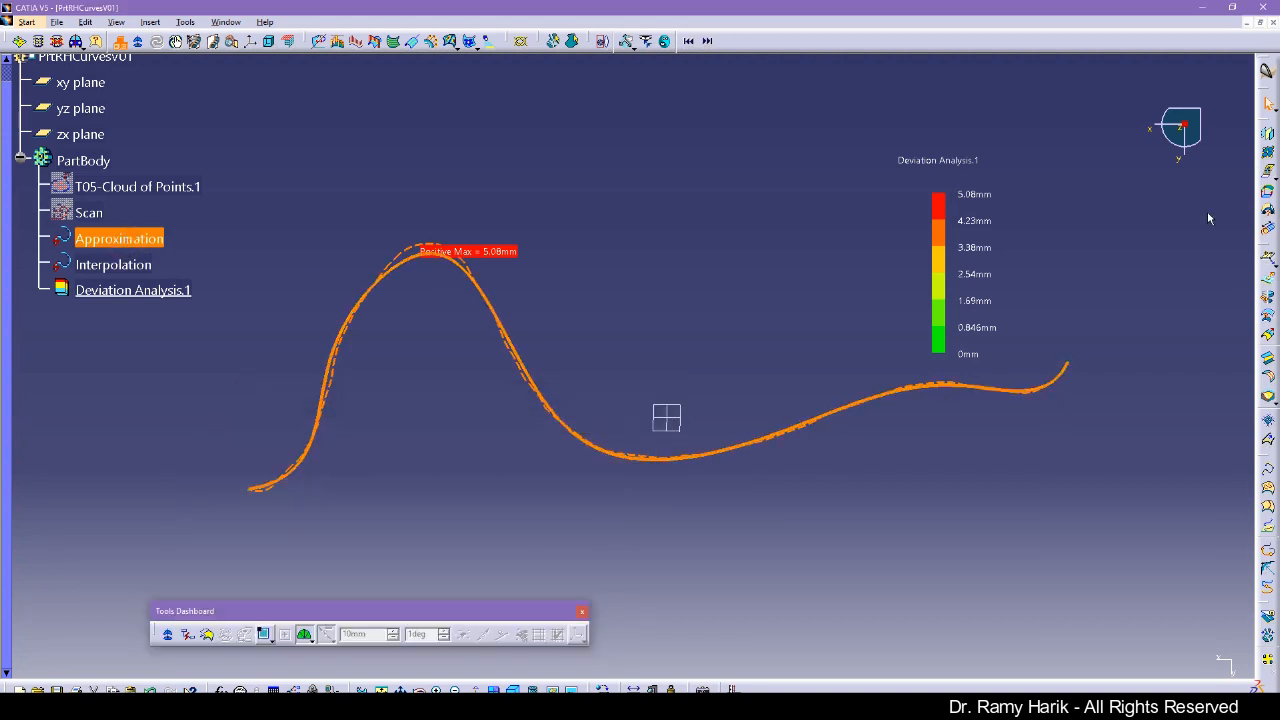
{"action": "left_click", "coordinate": [1268, 155]}
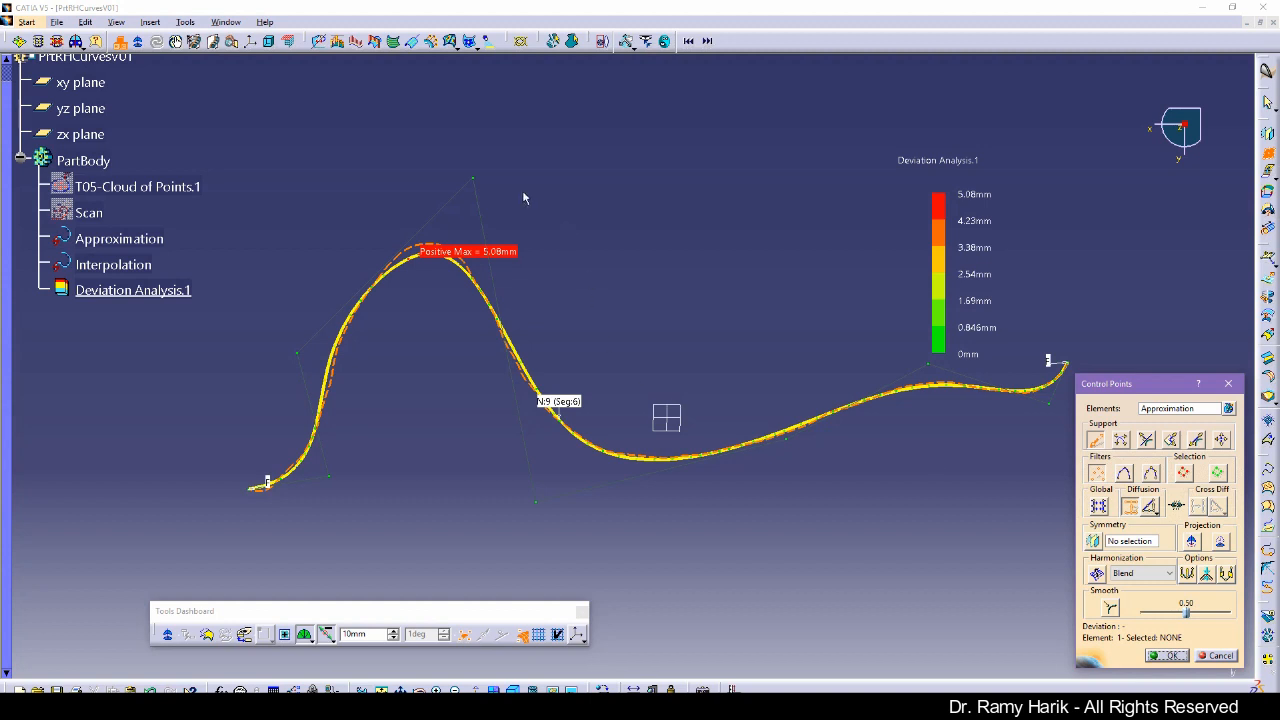
- Move the Approximation curve's control point above the peak outward and the one below the valley slightly, using the local normals support
{"action": "left_click", "coordinate": [473, 178]}
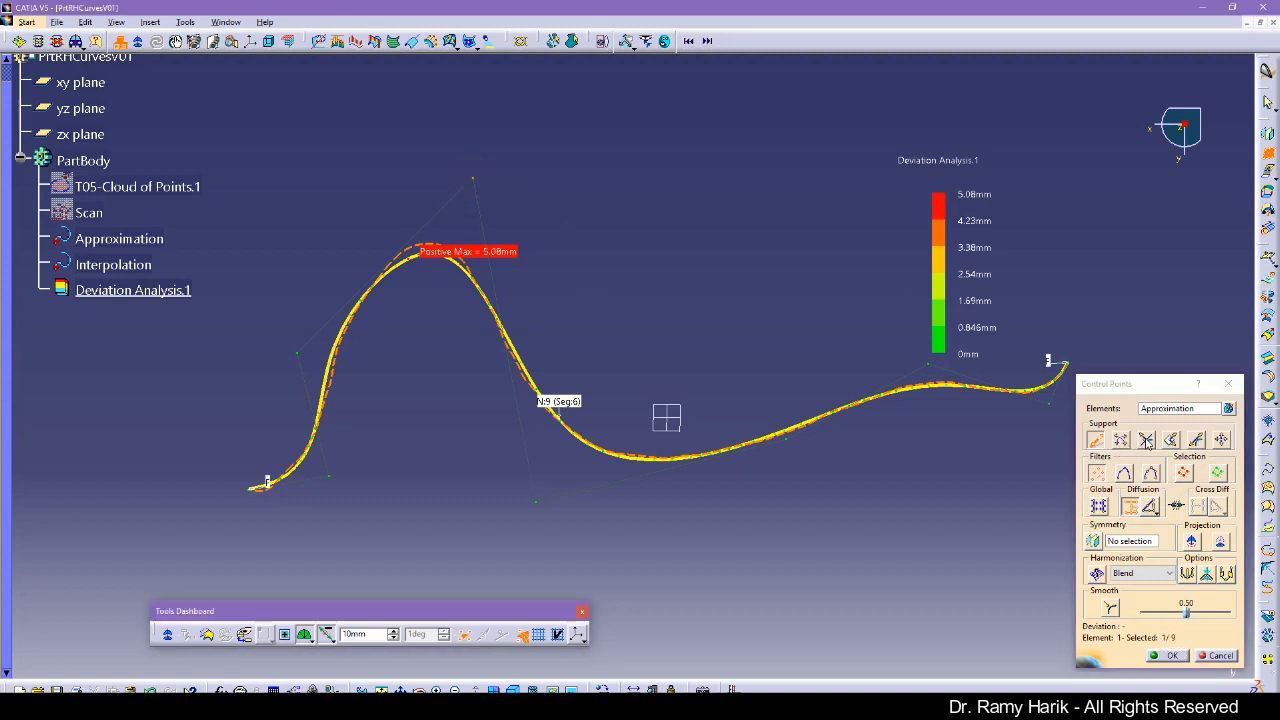
{"action": "left_click", "coordinate": [1147, 441]}
{"action": "left_click", "coordinate": [1121, 441]}
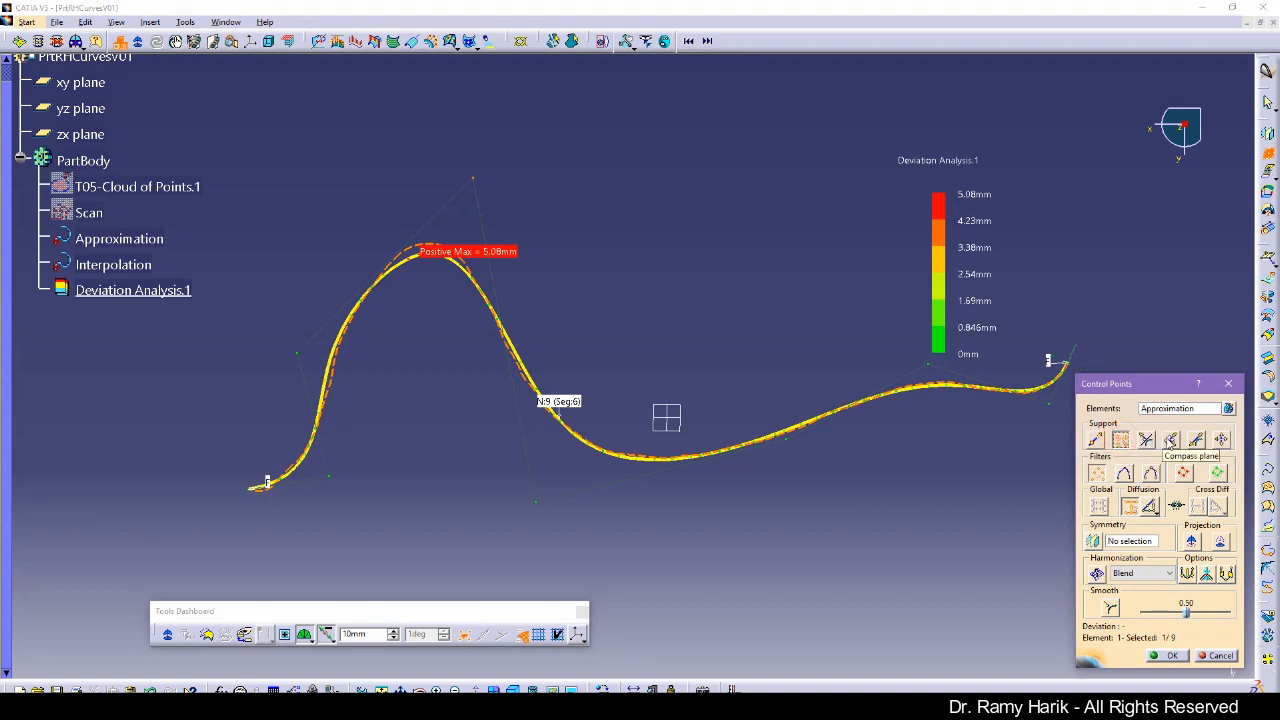
{"action": "left_click", "coordinate": [1148, 442]}
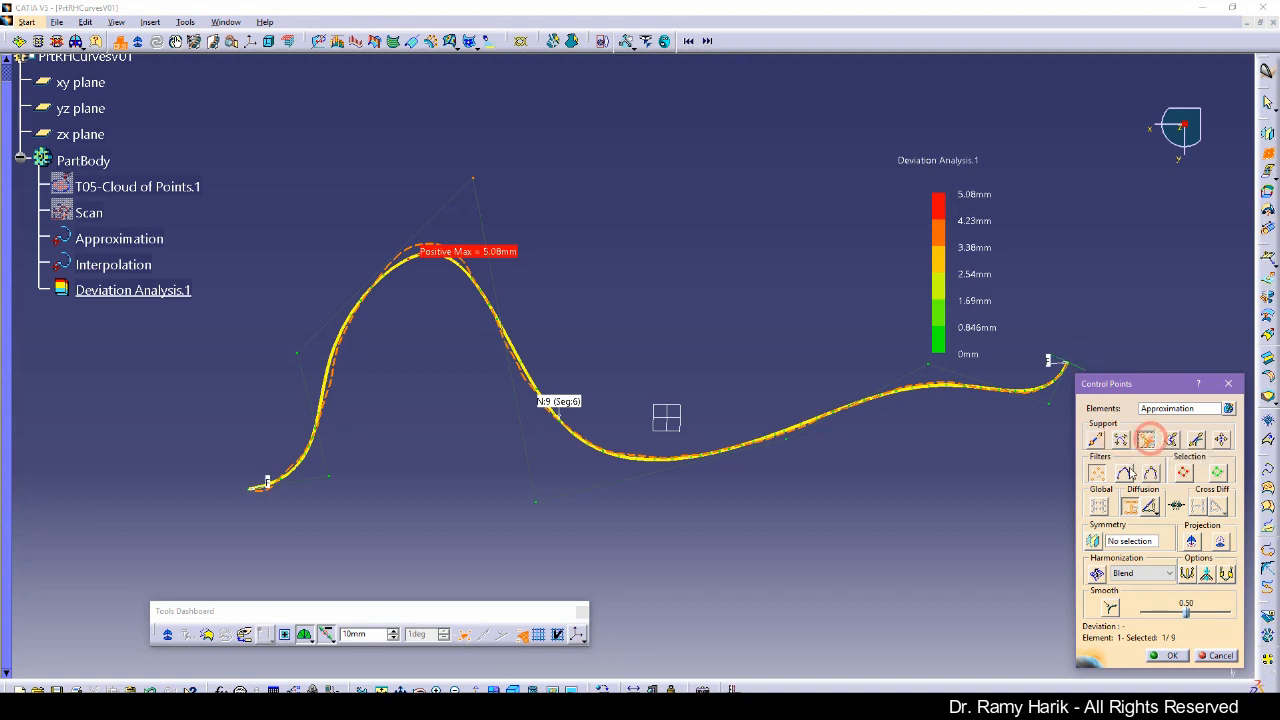
{"action": "left_click", "coordinate": [1099, 475]}
{"action": "left_click_drag", "start_coordinate": [473, 178], "coordinate": [606, 233]}
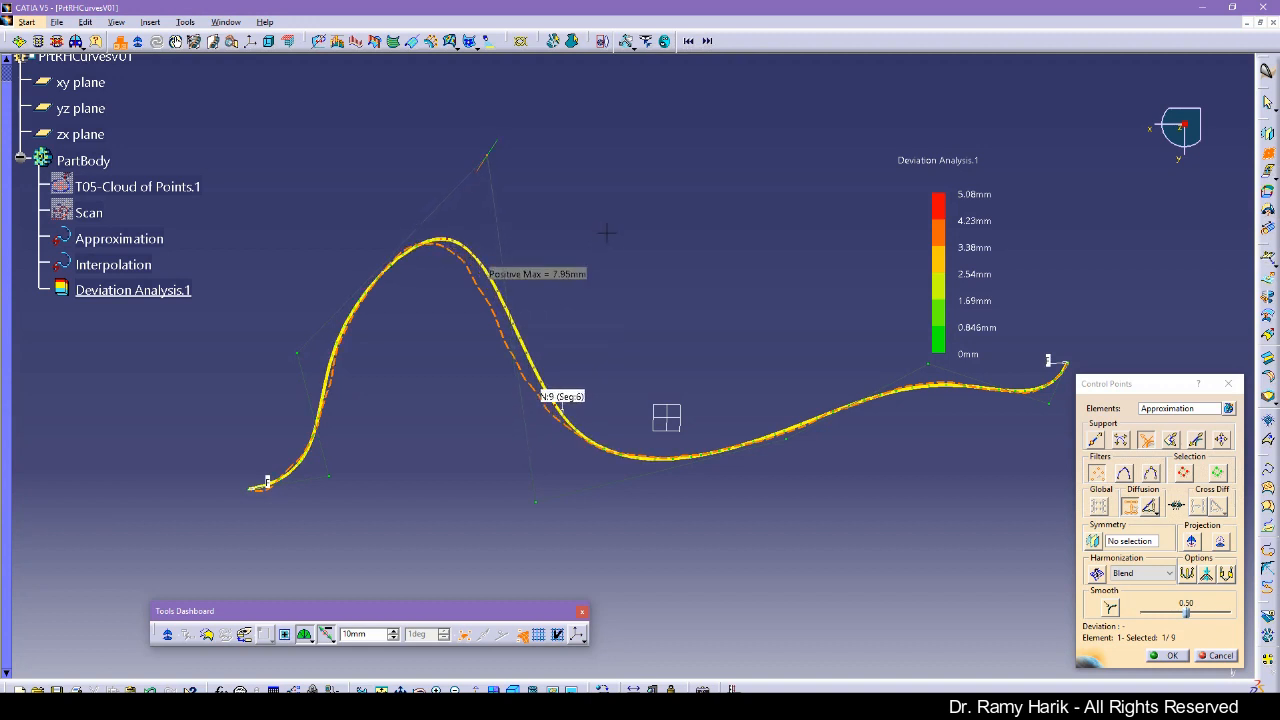
{"action": "left_click_drag", "start_coordinate": [541, 502], "coordinate": [543, 498]}
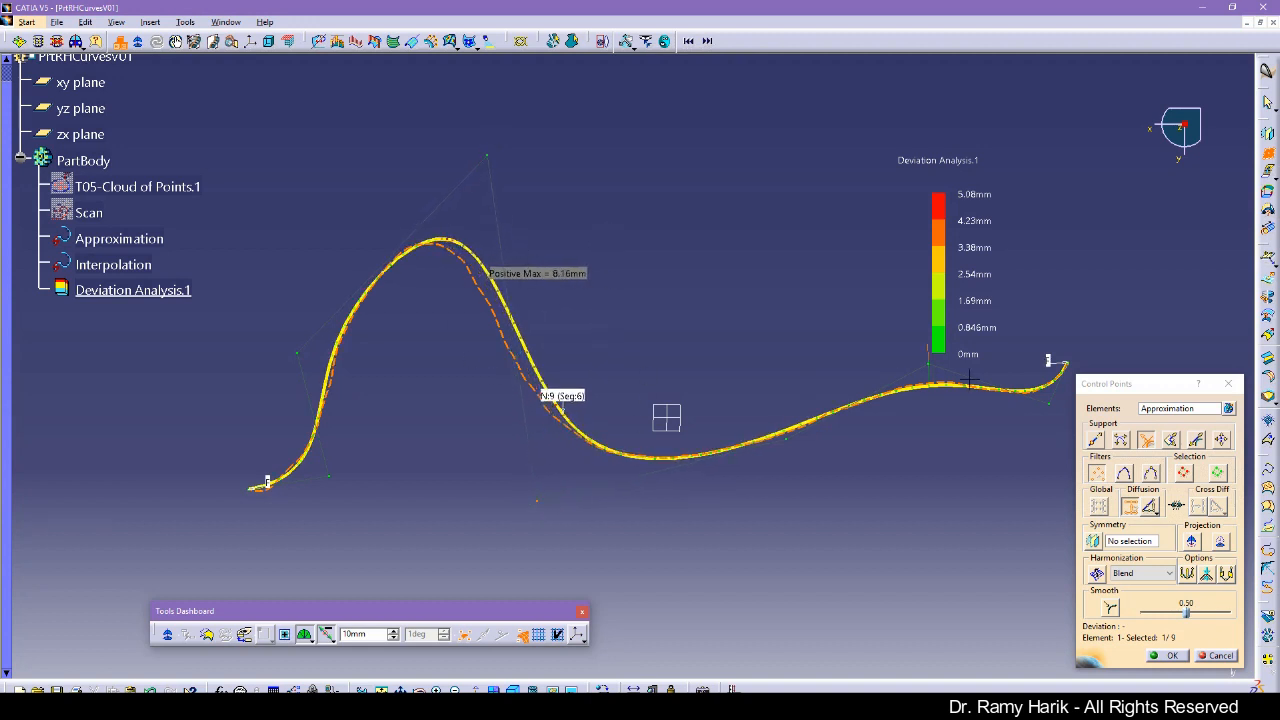
- Set the Approximation curve to order 6 per segment (21 control points) and move the control point near the peak inward
{"action": "right_click", "coordinate": [566, 403]}
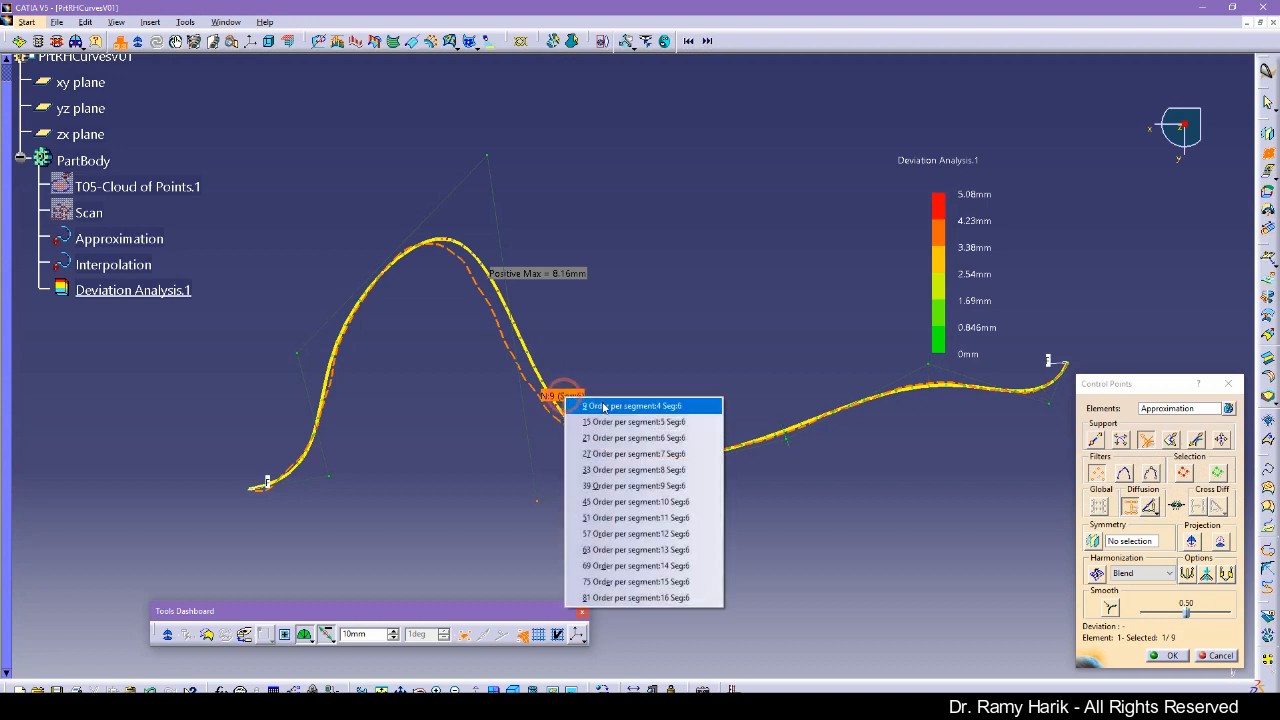
{"action": "left_click", "coordinate": [616, 439]}
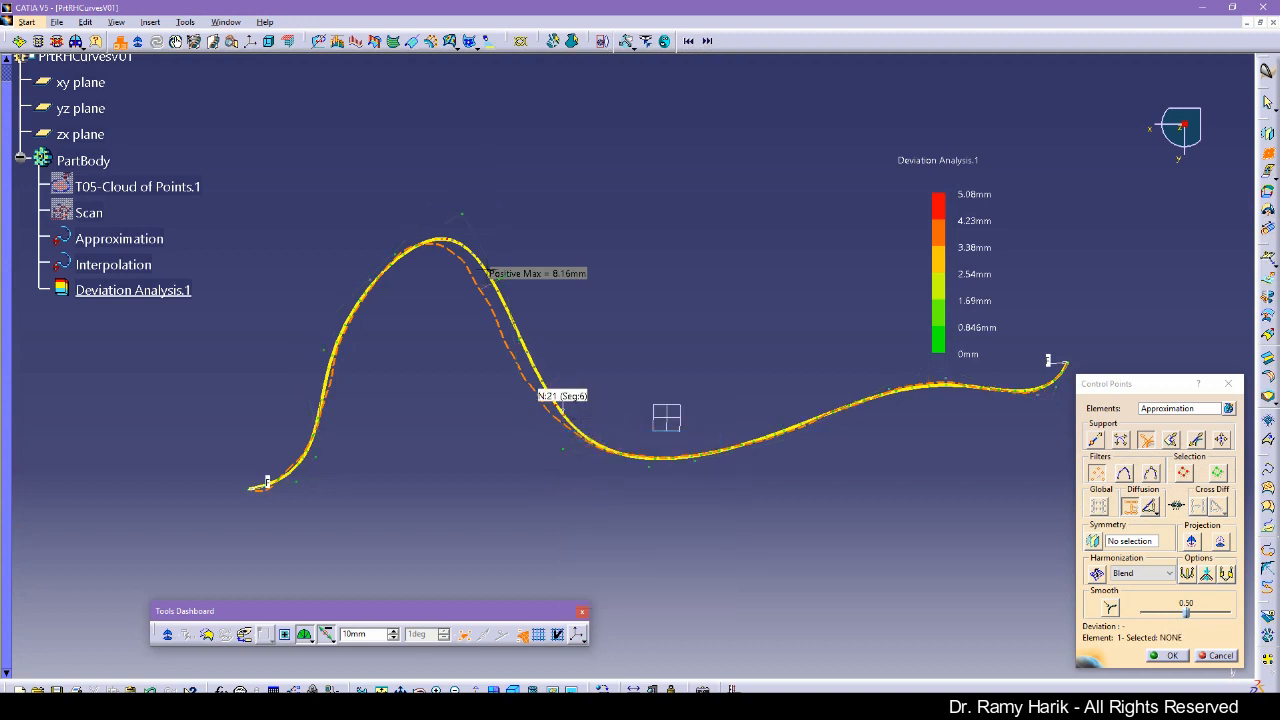
{"action": "left_click_drag", "start_coordinate": [460, 212], "coordinate": [457, 227]}
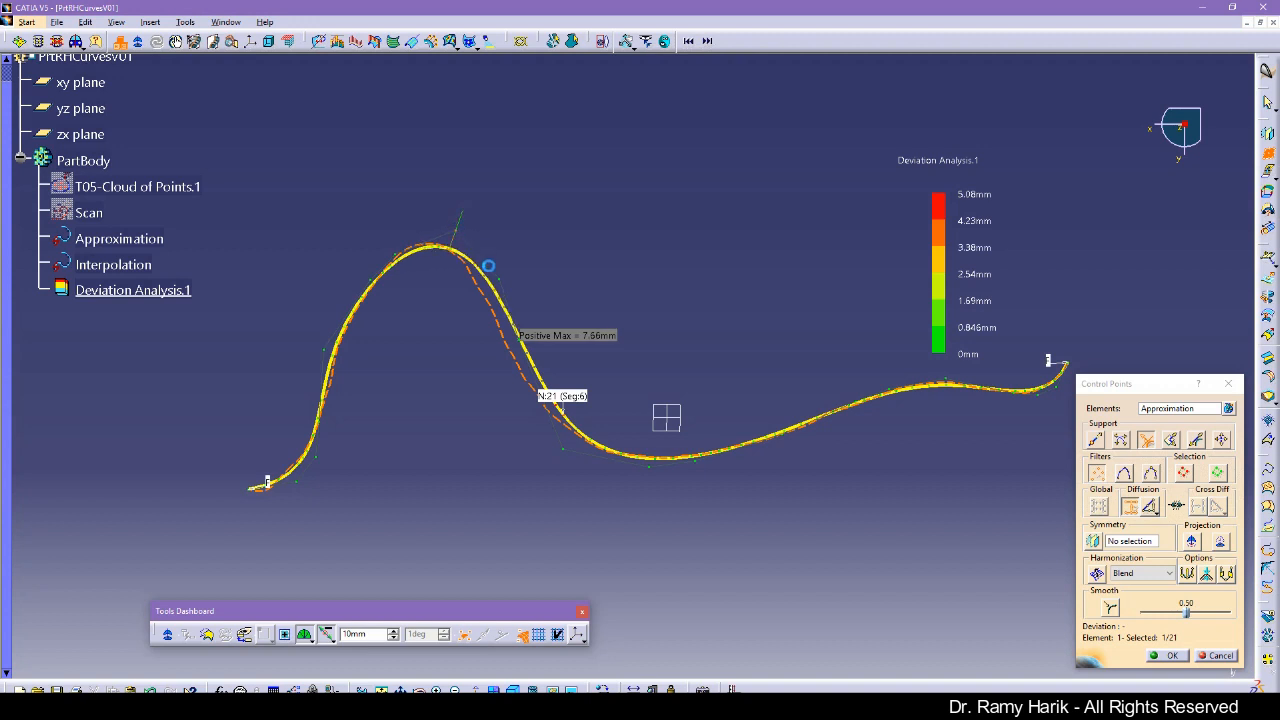
- Move the Approximation curve's control point on the falling flank inward, and slightly adjust the ones on the upper rising flank and above the peak
{"action": "left_click_drag", "start_coordinate": [506, 272], "coordinate": [516, 350]}
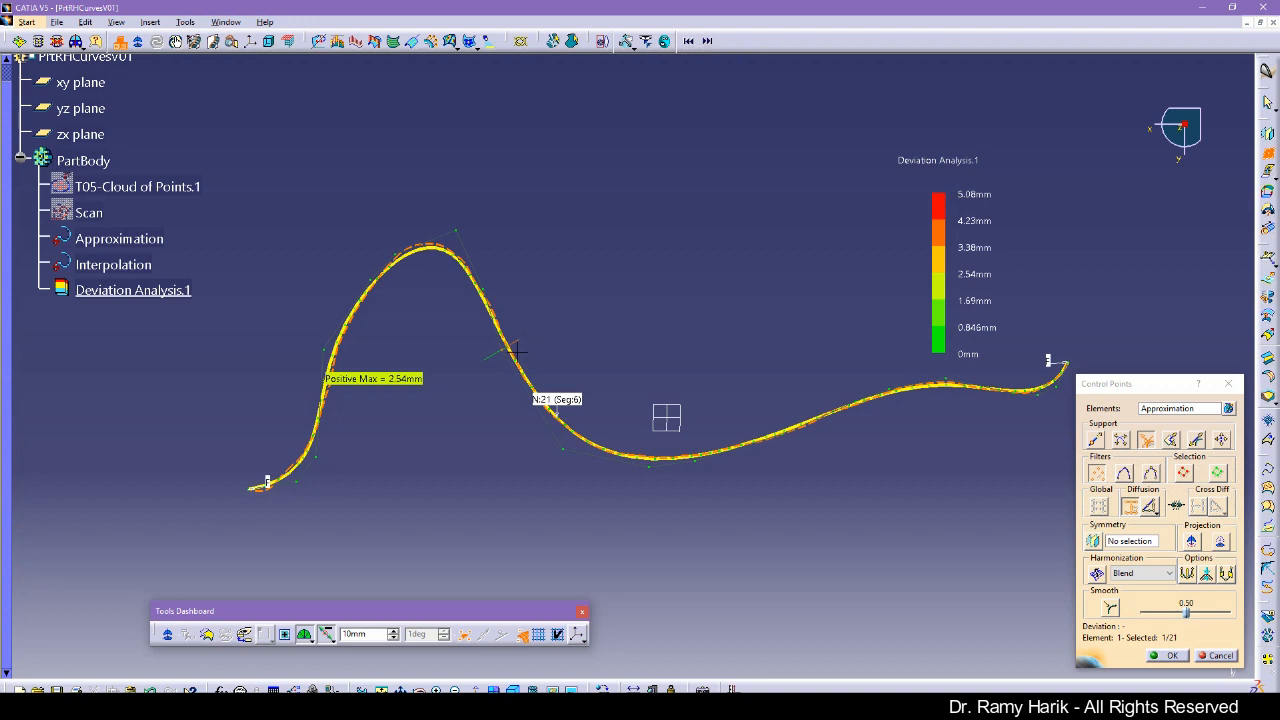
{"action": "mouse_move", "coordinate": [369, 268]}
{"action": "left_mouse_down"}
{"action": "mouse_move", "coordinate": [357, 271]}
{"action": "mouse_move", "coordinate": [372, 276]}
{"action": "left_mouse_up"}
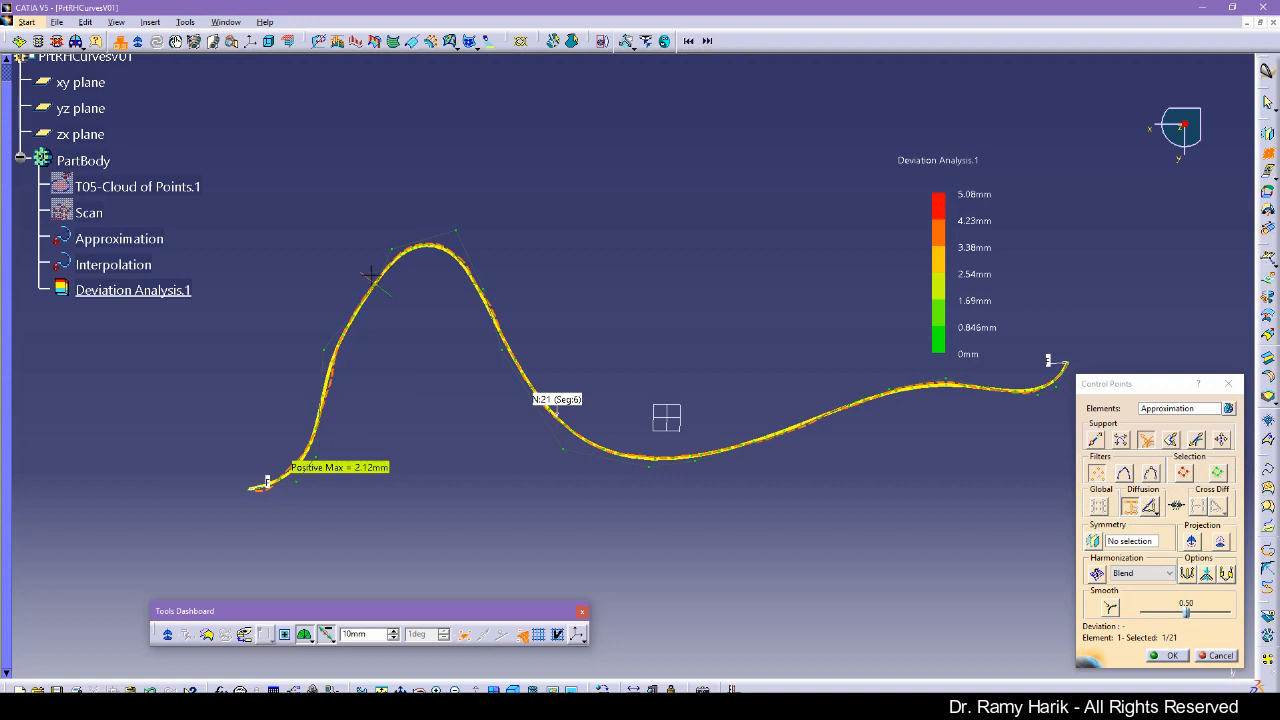
{"action": "left_click", "coordinate": [453, 230]}
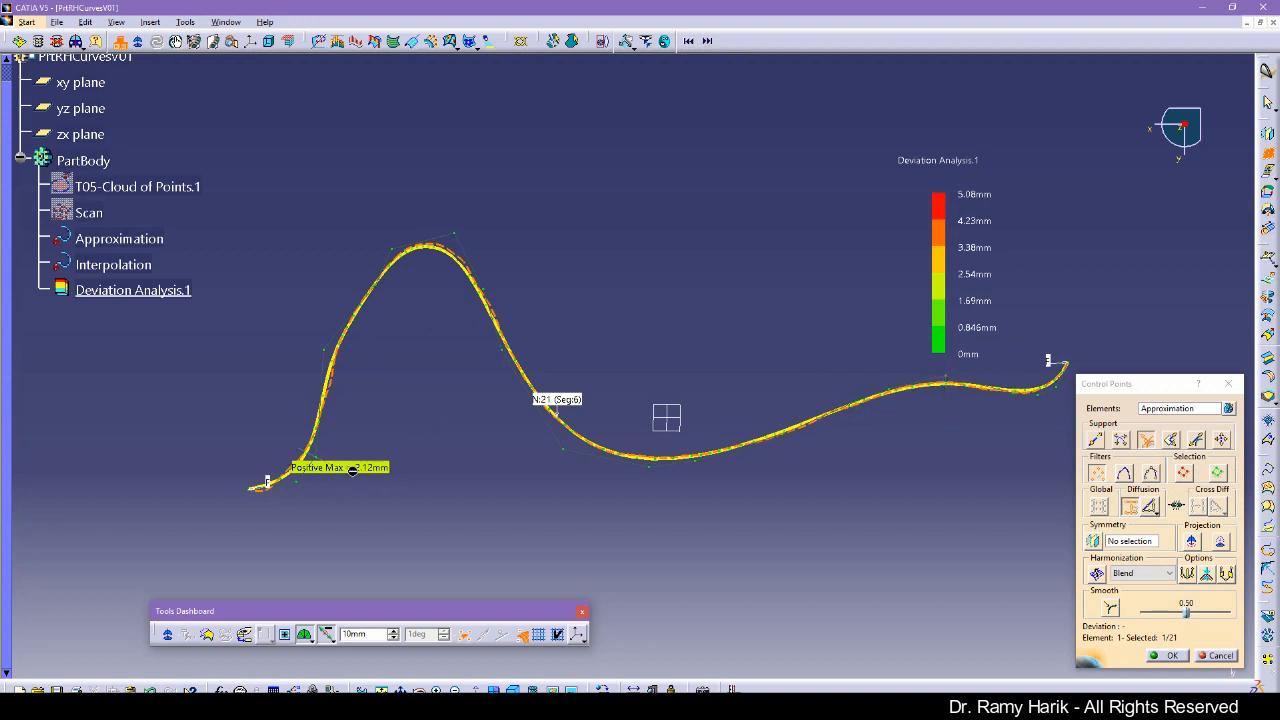
- Fine-tune the control points along the lower rising flank, move the one above the peak slightly outward, and accept the control point edits
{"action": "left_click_drag", "start_coordinate": [325, 455], "coordinate": [321, 461]}
{"action": "left_click_drag", "start_coordinate": [312, 350], "coordinate": [319, 356]}
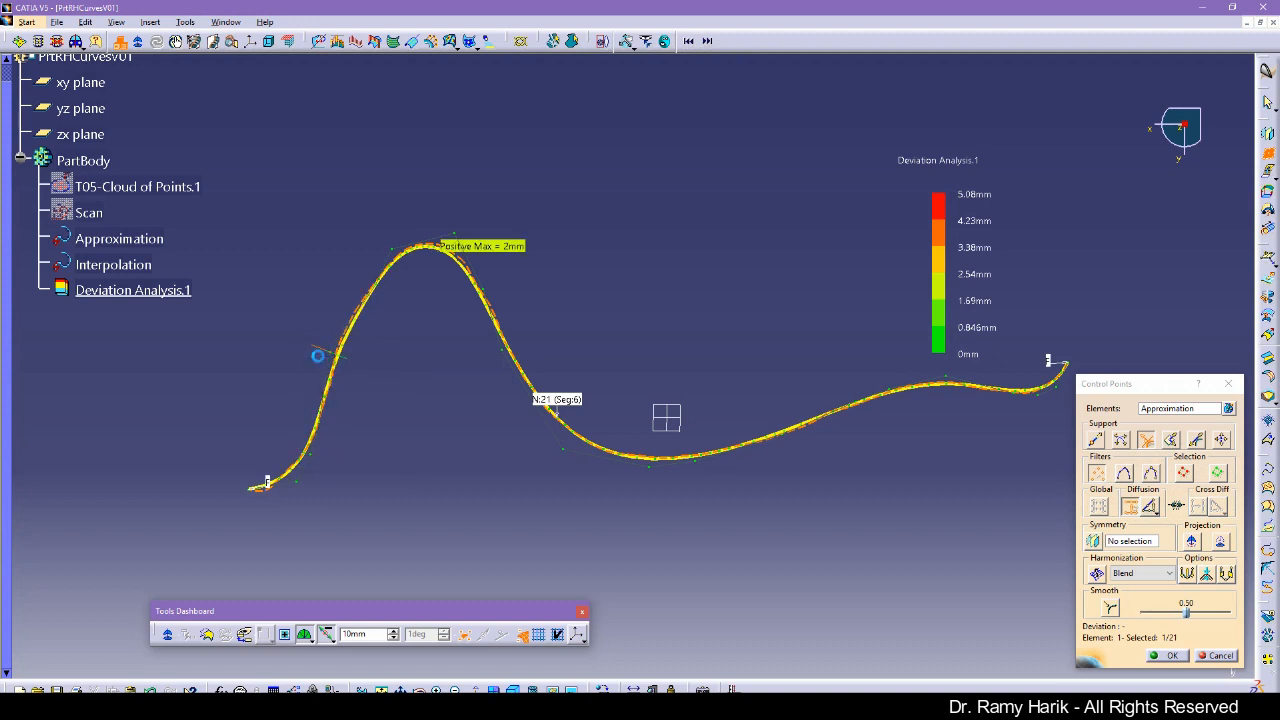
{"action": "left_click_drag", "start_coordinate": [452, 240], "coordinate": [457, 237]}
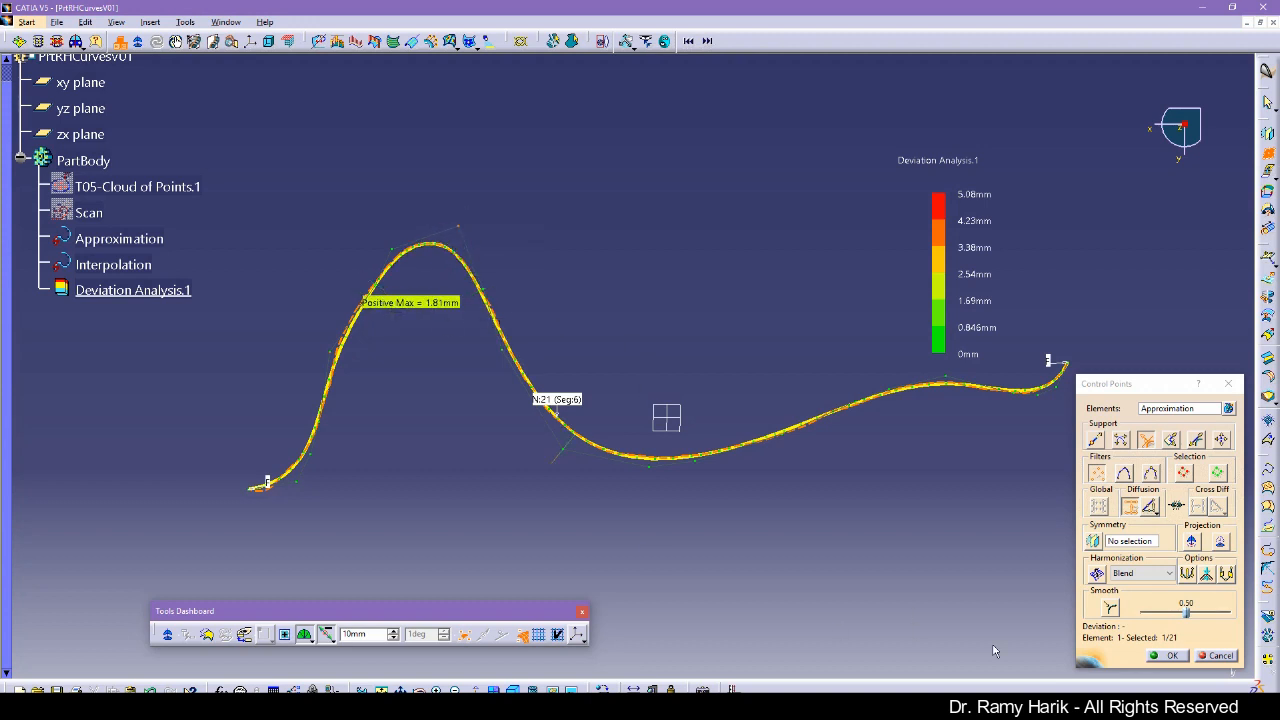
{"action": "left_click", "coordinate": [1167, 655]}
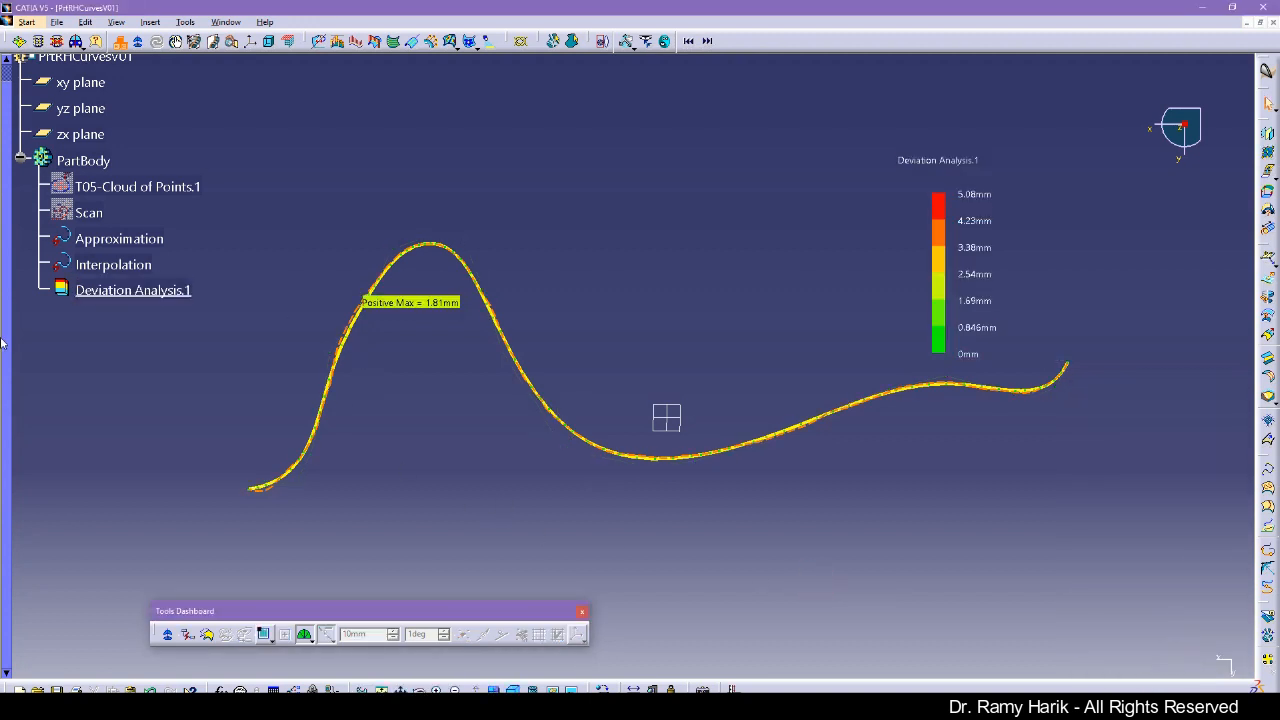
{"action": "left_click", "coordinate": [1, 412]}
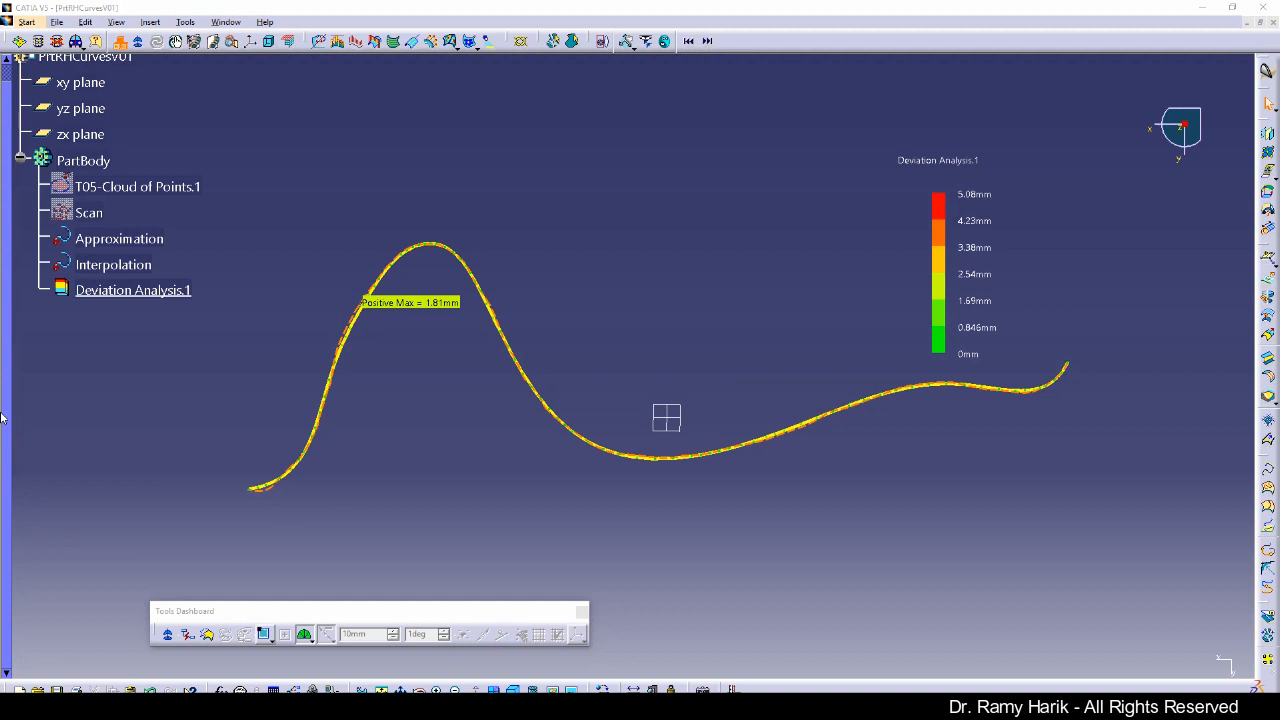
{"action": "scroll", "coordinate": [118, 500], "scroll_direction": "down", "scroll_amount": 2}
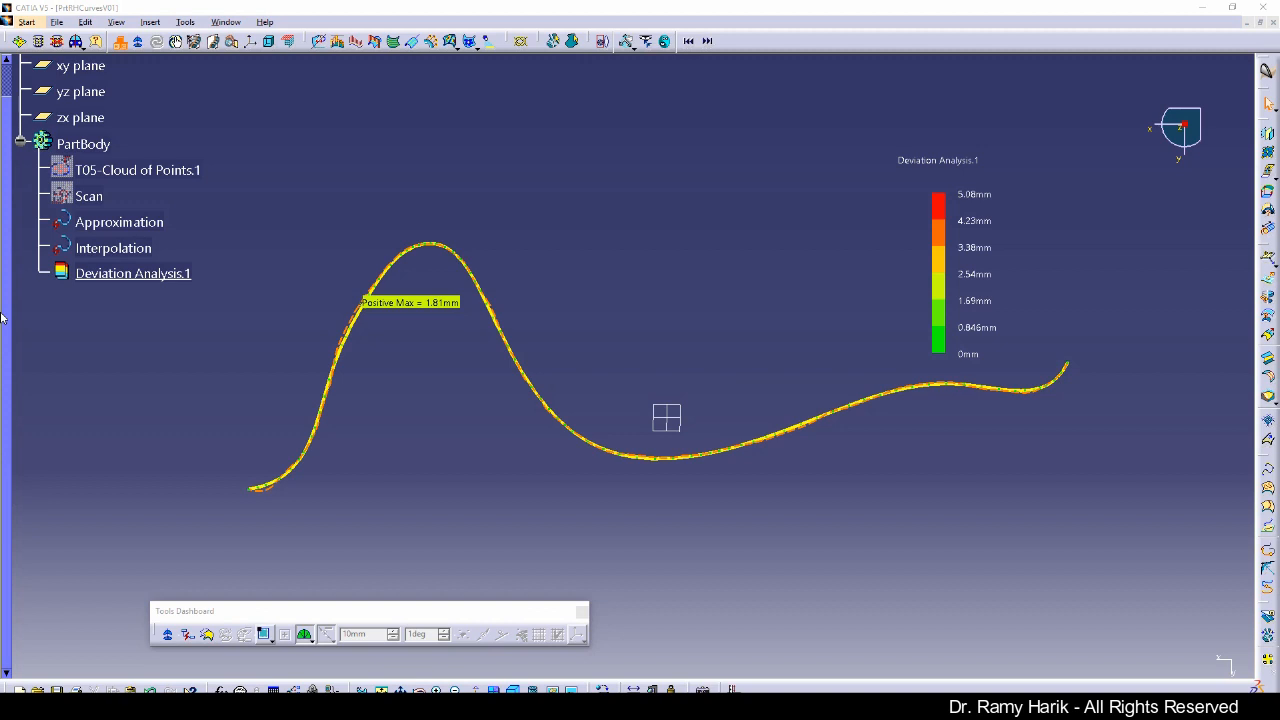
{"action": "scroll", "coordinate": [75, 368], "scroll_direction": "down", "scroll_amount": 2}
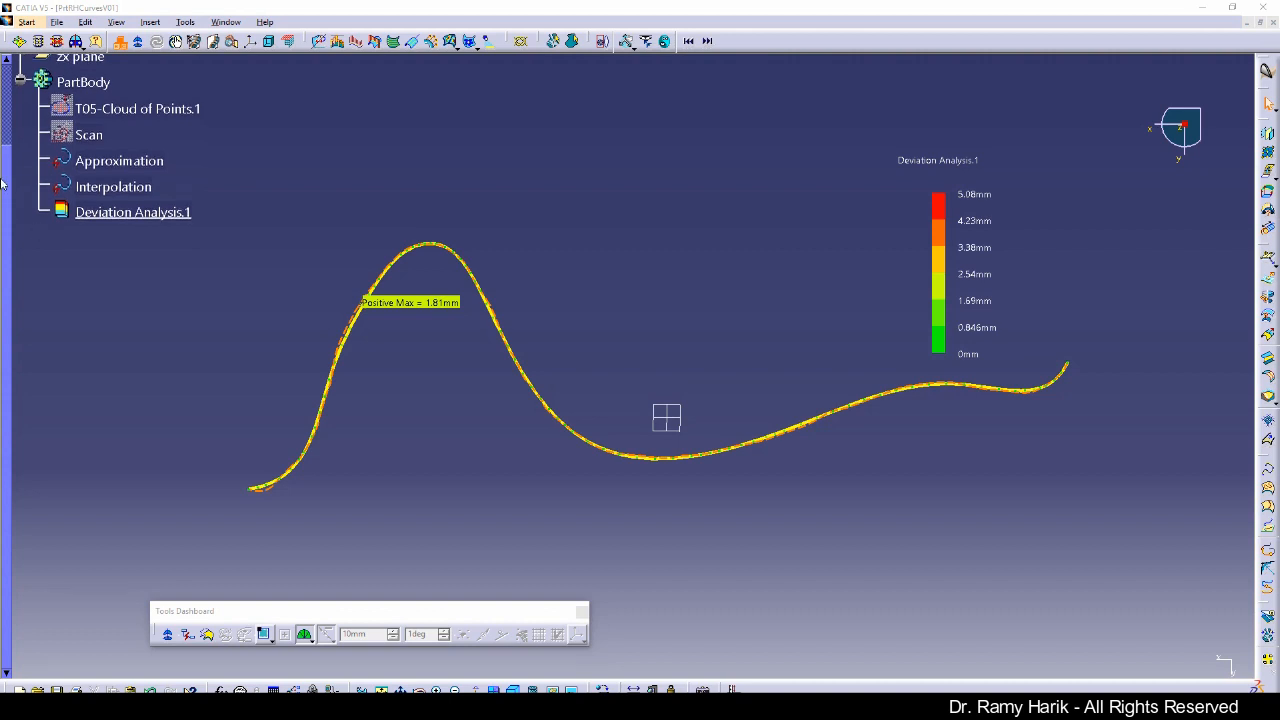
{"action": "left_click", "coordinate": [5, 218]}
- Switch to the Digitized Shape Editor workbench and draw a wavy 3D curve through five points above the analyzed curve
{"action": "left_click", "coordinate": [26, 22]}
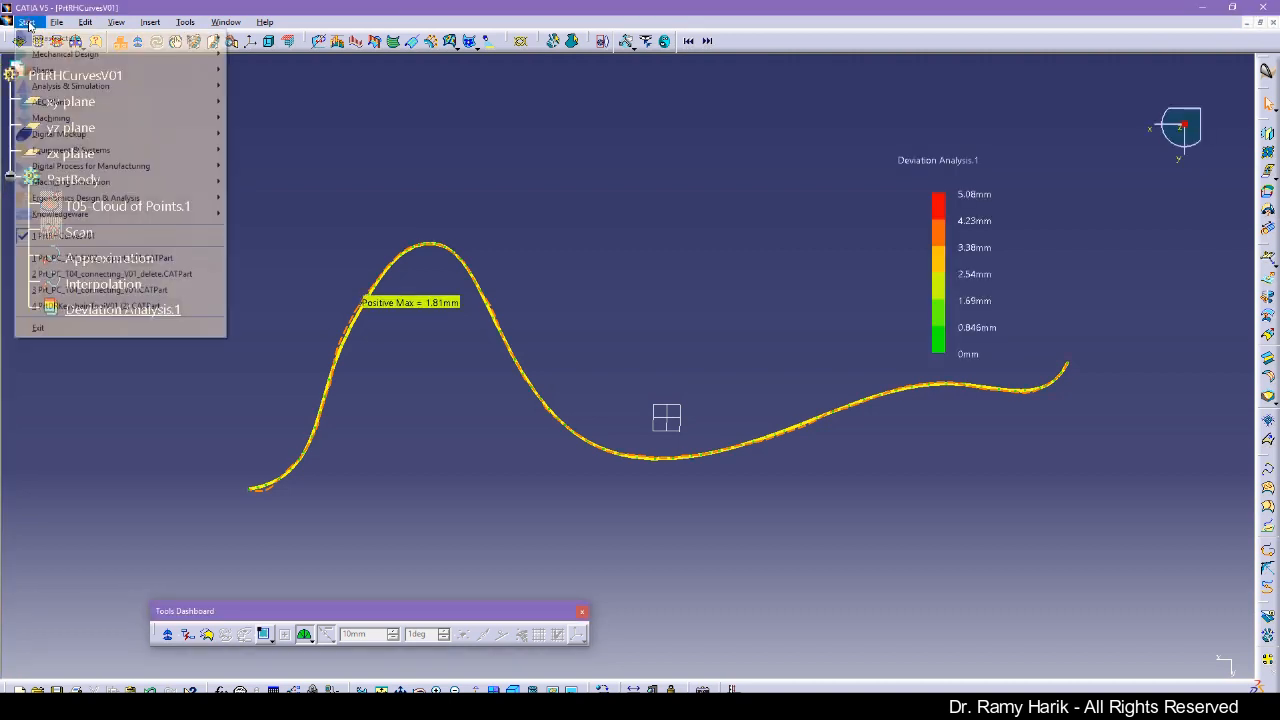
{"action": "mouse_move", "coordinate": [110, 71]}
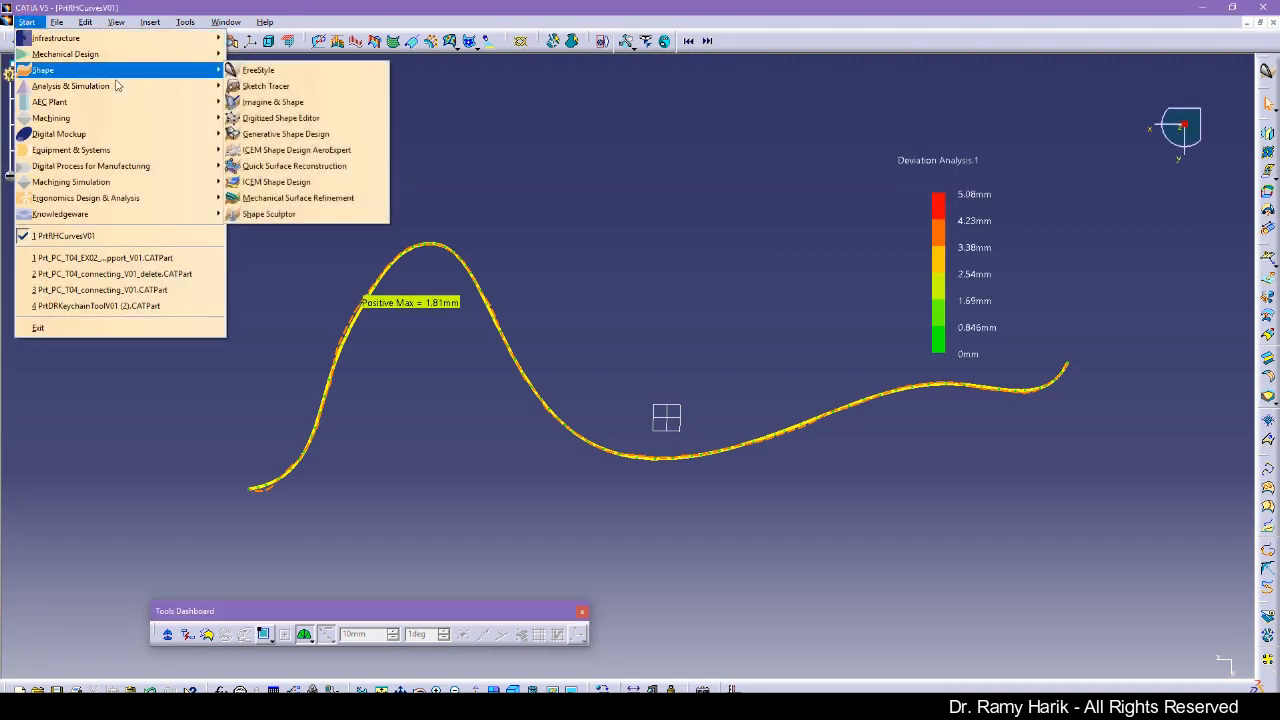
{"action": "left_click", "coordinate": [290, 117]}
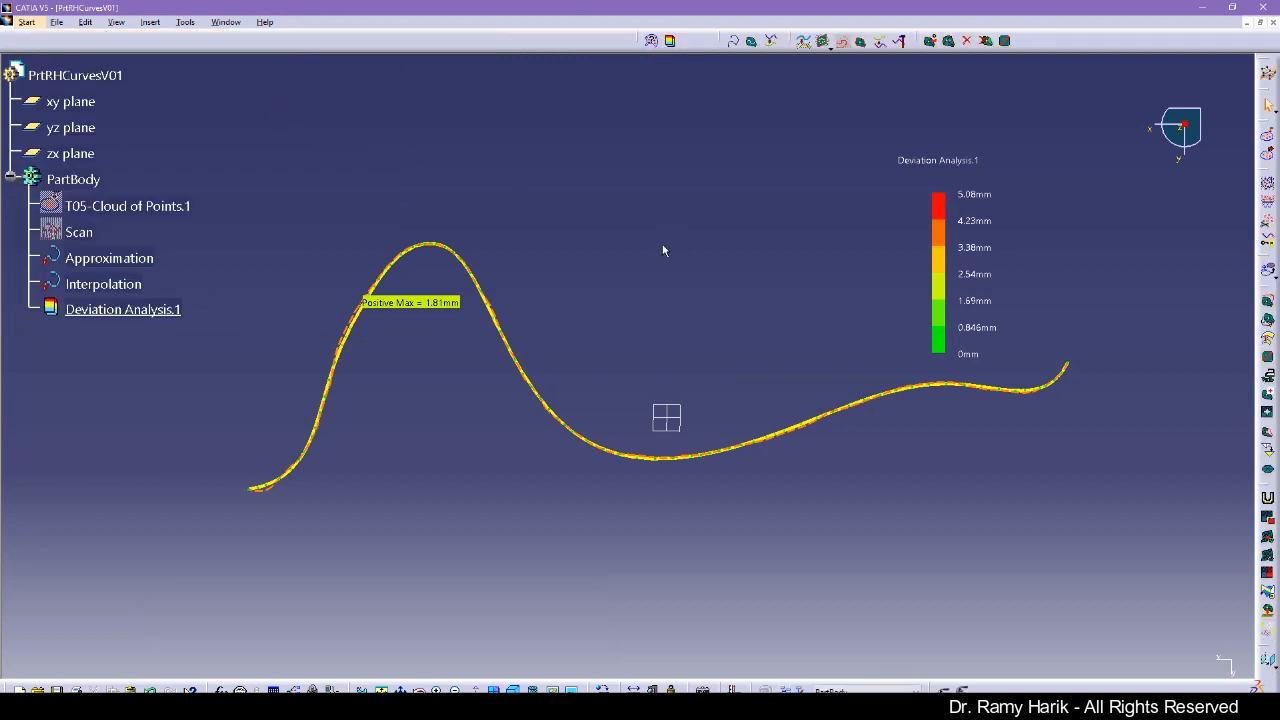
{"action": "left_click", "coordinate": [735, 40]}
{"action": "left_click", "coordinate": [281, 327]}
{"action": "left_click", "coordinate": [454, 184]}
{"action": "left_click", "coordinate": [557, 231]}
{"action": "left_click", "coordinate": [738, 330]}
{"action": "double_click", "coordinate": [812, 253]}
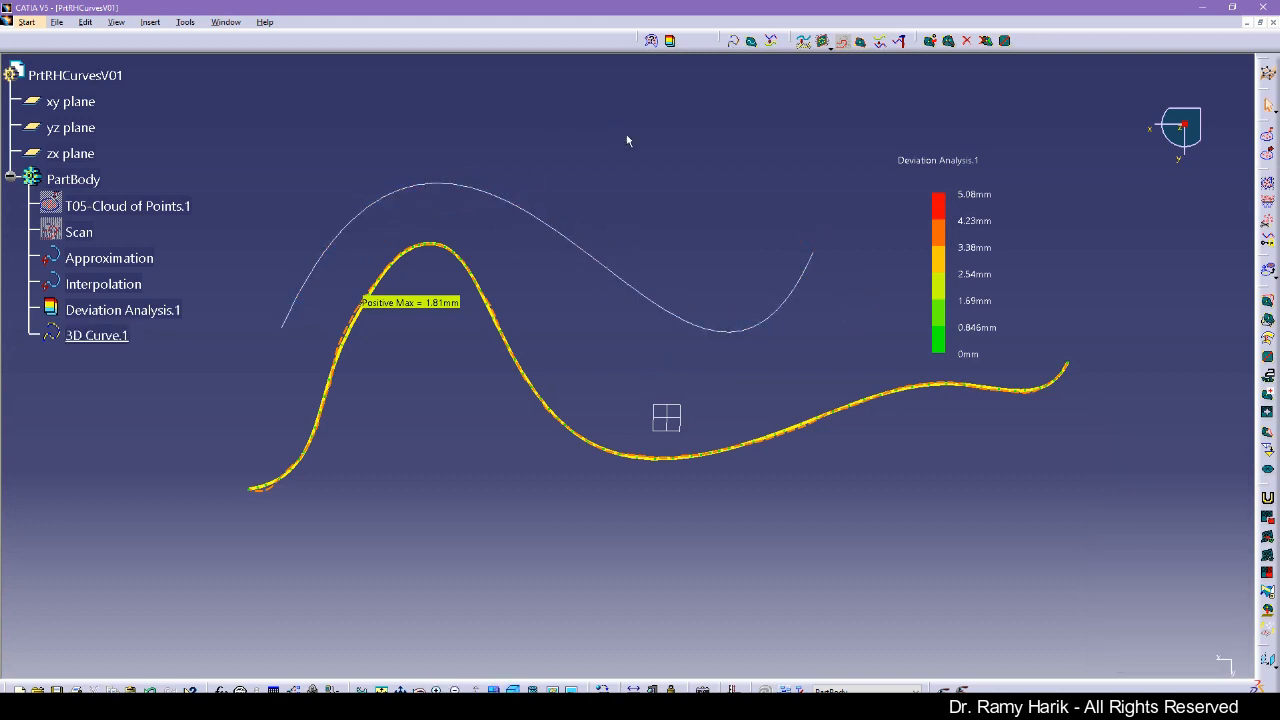
- Draw a second wavy 3D curve with the Near points creation type, placing five points in the empty space below the existing curves
{"action": "middle_click_drag", "start_coordinate": [614, 358], "coordinate": [537, 303], "text": "ctrl"}
{"action": "left_click", "coordinate": [734, 42]}
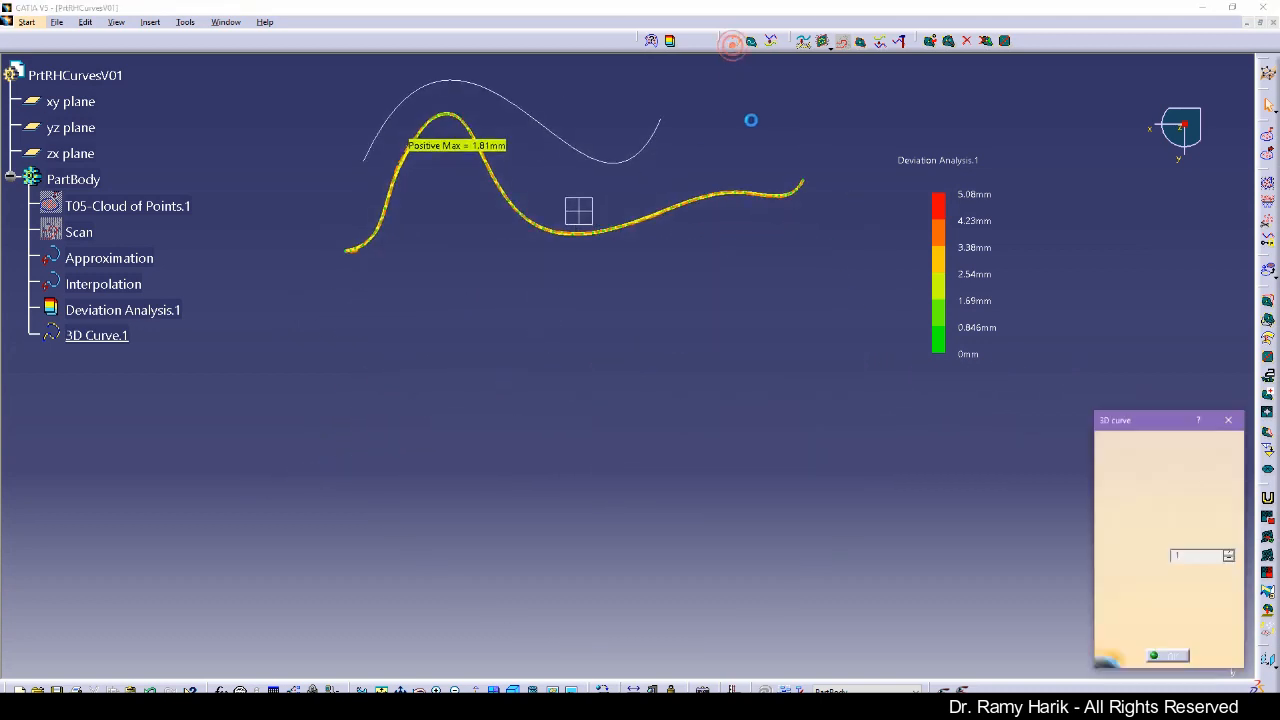
{"action": "left_click", "coordinate": [1186, 456]}
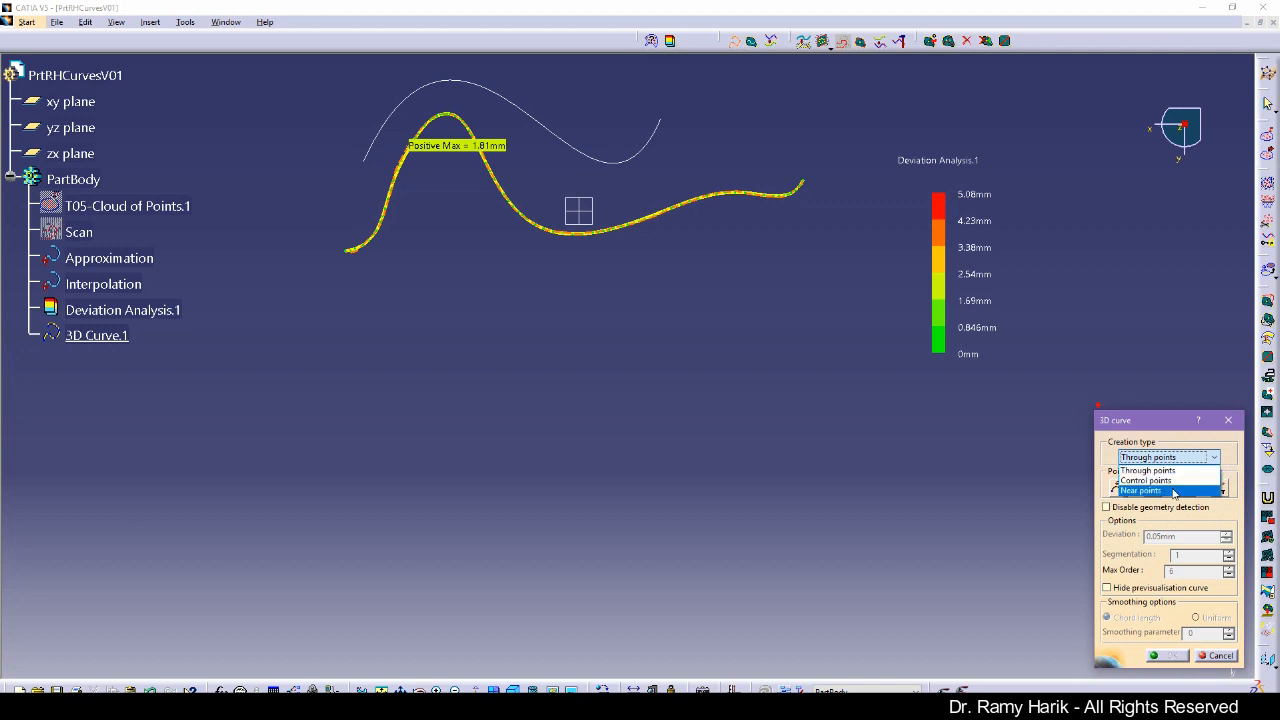
{"action": "left_click", "coordinate": [1174, 491]}
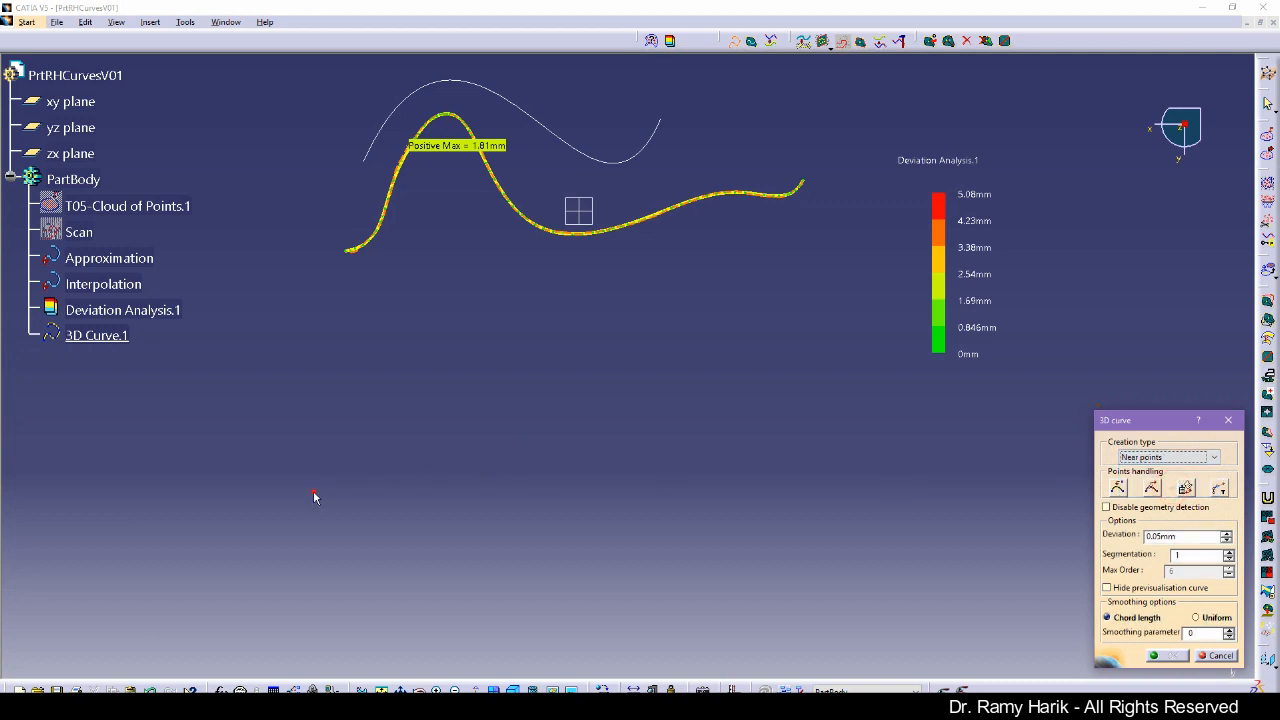
{"action": "left_click", "coordinate": [314, 491]}
{"action": "left_click", "coordinate": [482, 381]}
{"action": "left_click", "coordinate": [690, 481]}
{"action": "left_click", "coordinate": [891, 443]}
{"action": "double_click", "coordinate": [1021, 411]}
{"action": "left_click", "coordinate": [1057, 538]}
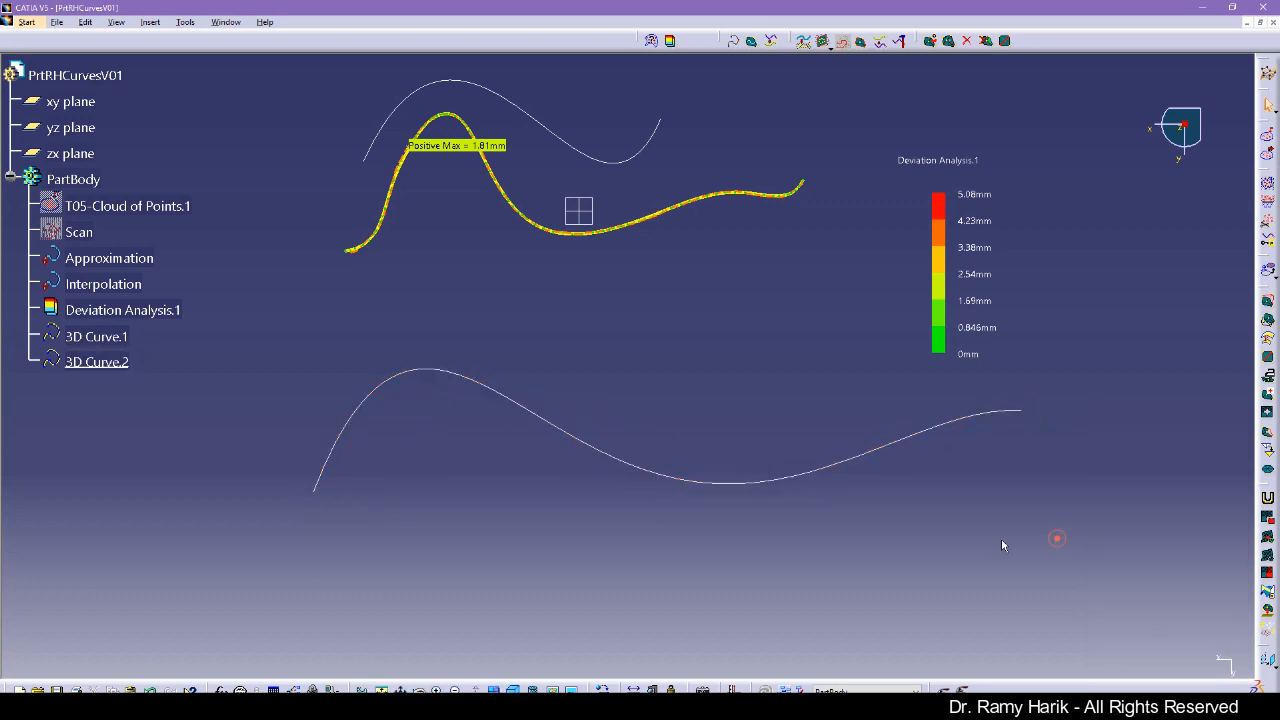
{"action": "left_click", "coordinate": [1, 298]}
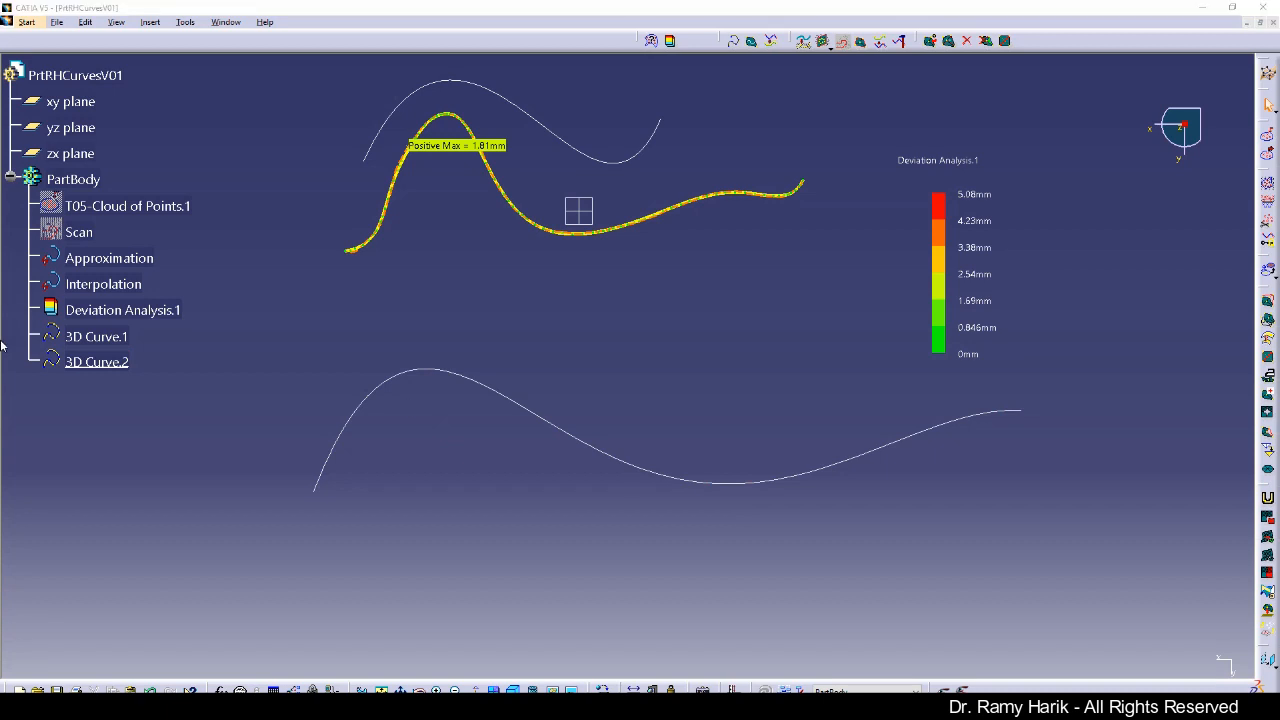
{"action": "left_click", "coordinate": [477, 516]}
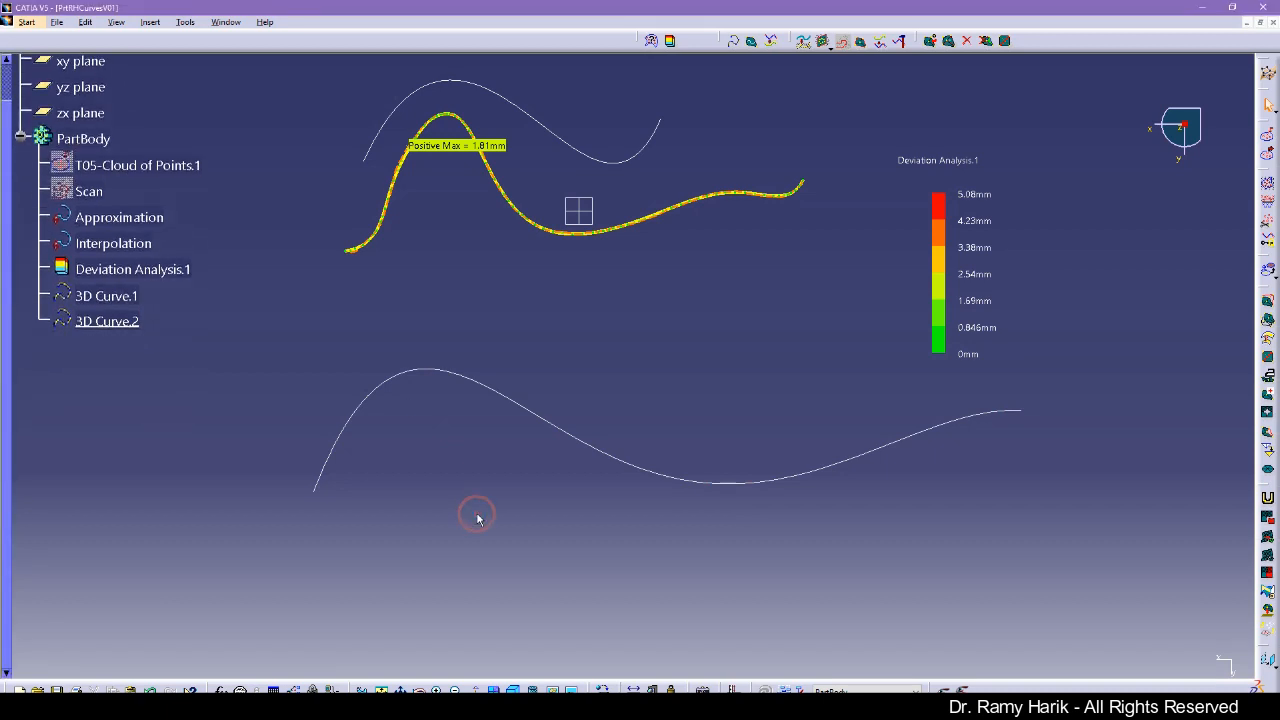